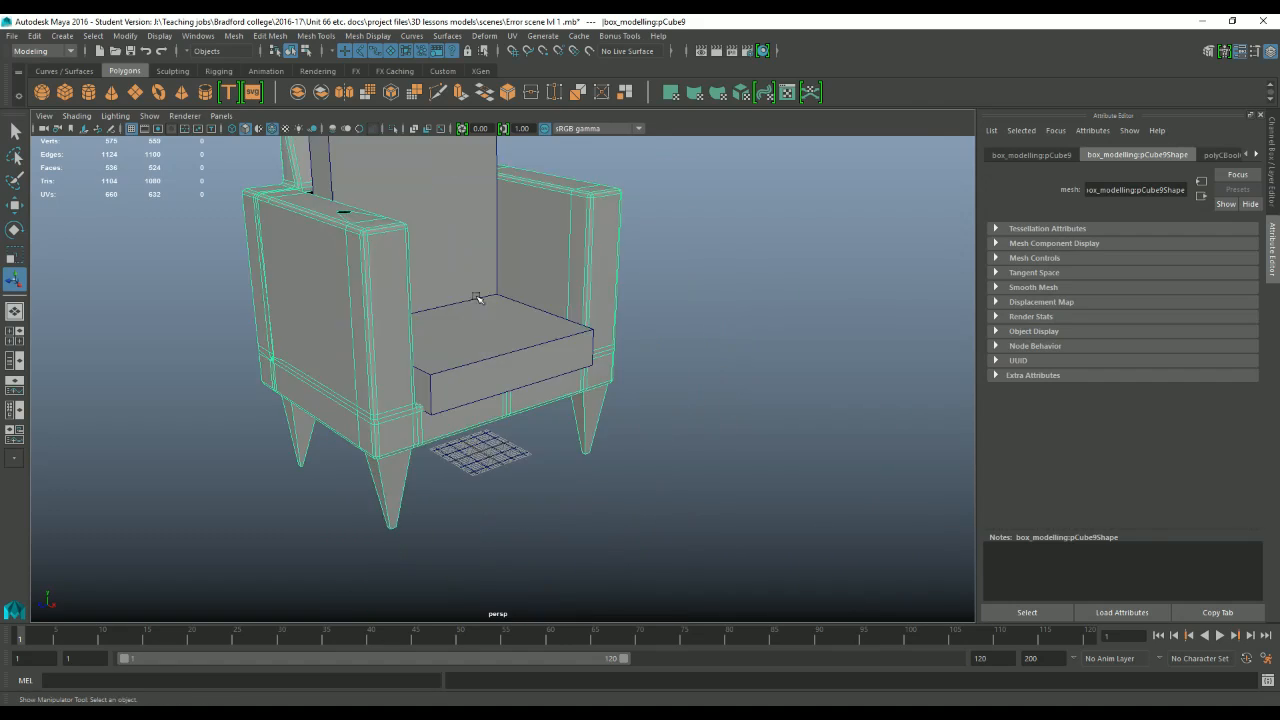
Select and frame an edge at the foot of one chair leg, working in edge selection mode.
right_click_drag(334, 389, 629, 480, "alt")
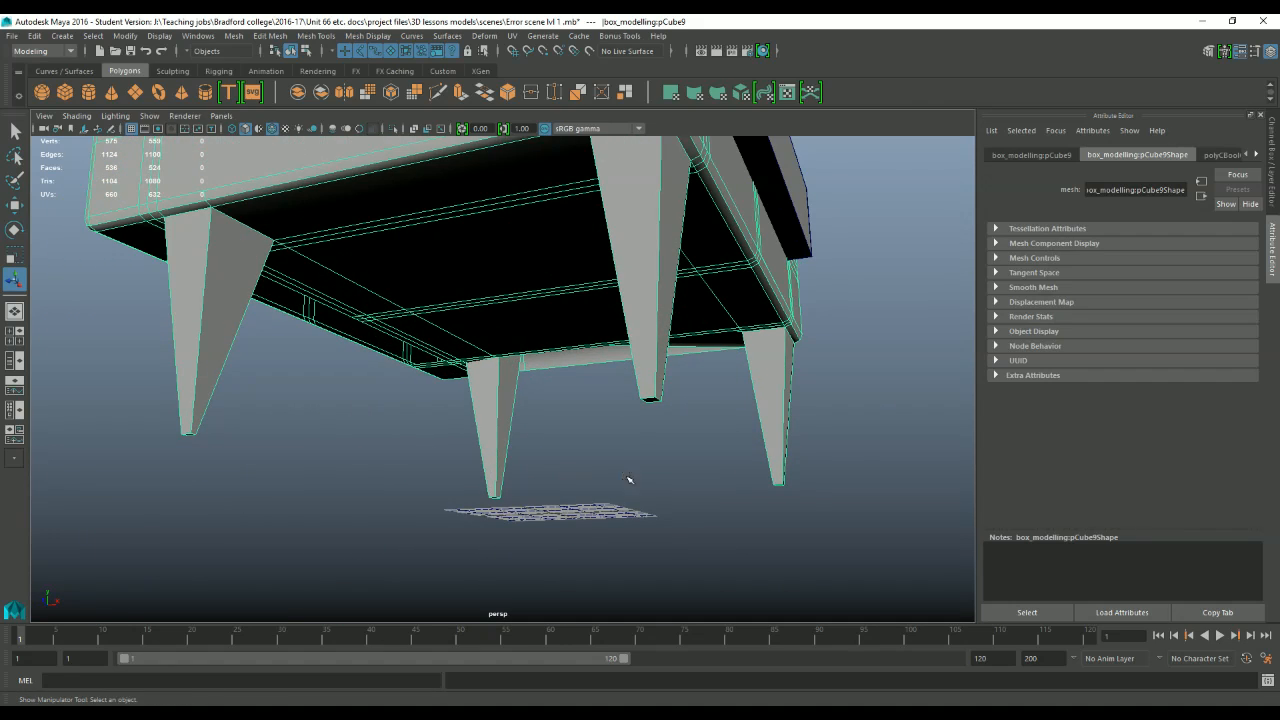
left_click_drag(669, 421, 583, 429, "alt")
right_click_drag(583, 429, 375, 415, "alt")
left_click_drag(375, 415, 457, 394, "alt")
right_click_drag(440, 451, 444, 420)
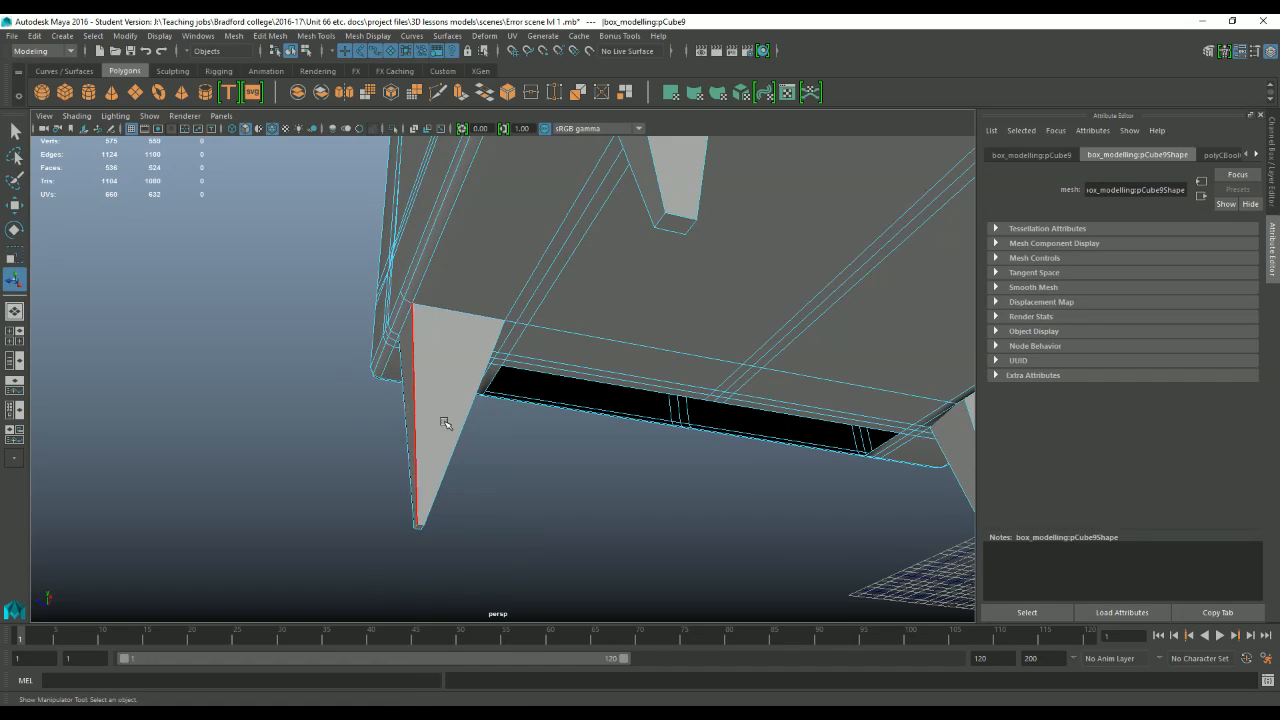
left_click(425, 530)
key("w")
key("f")
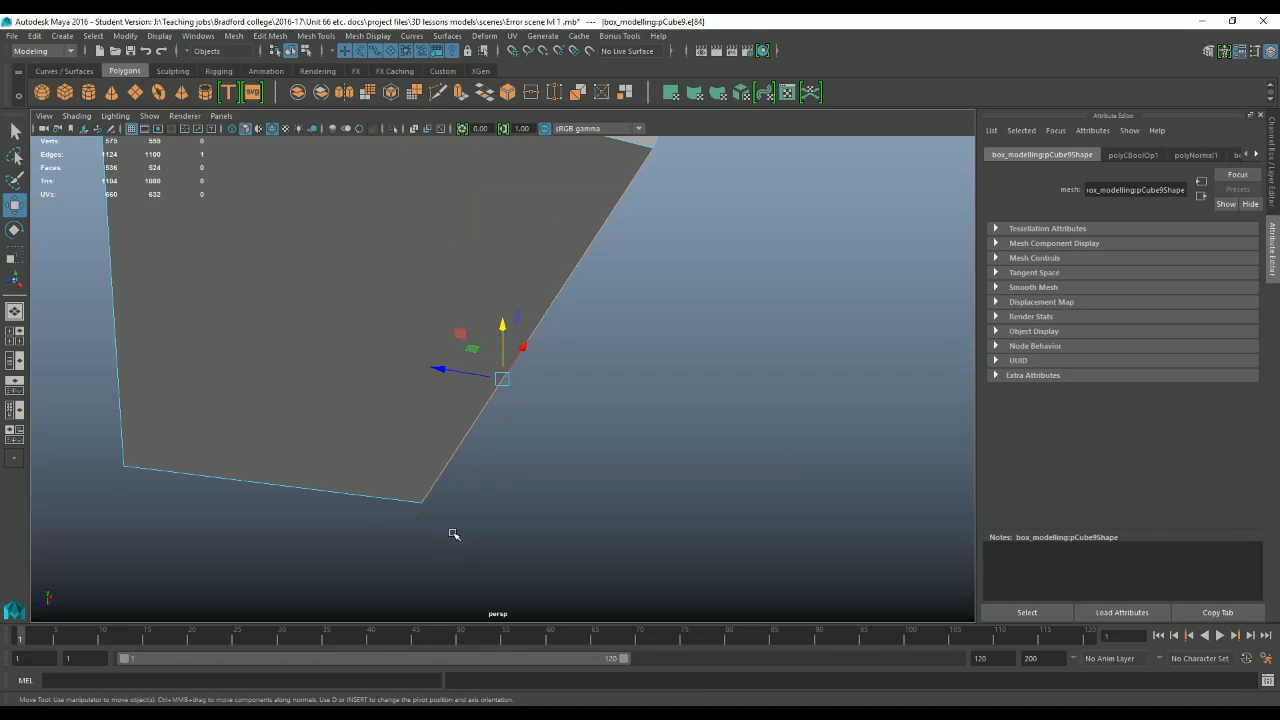
Examine the bottom ends of the chair legs from several angles for missing faces.
scroll(480, 515, "down", 3)
left_click_drag(505, 503, 493, 403, "alt")
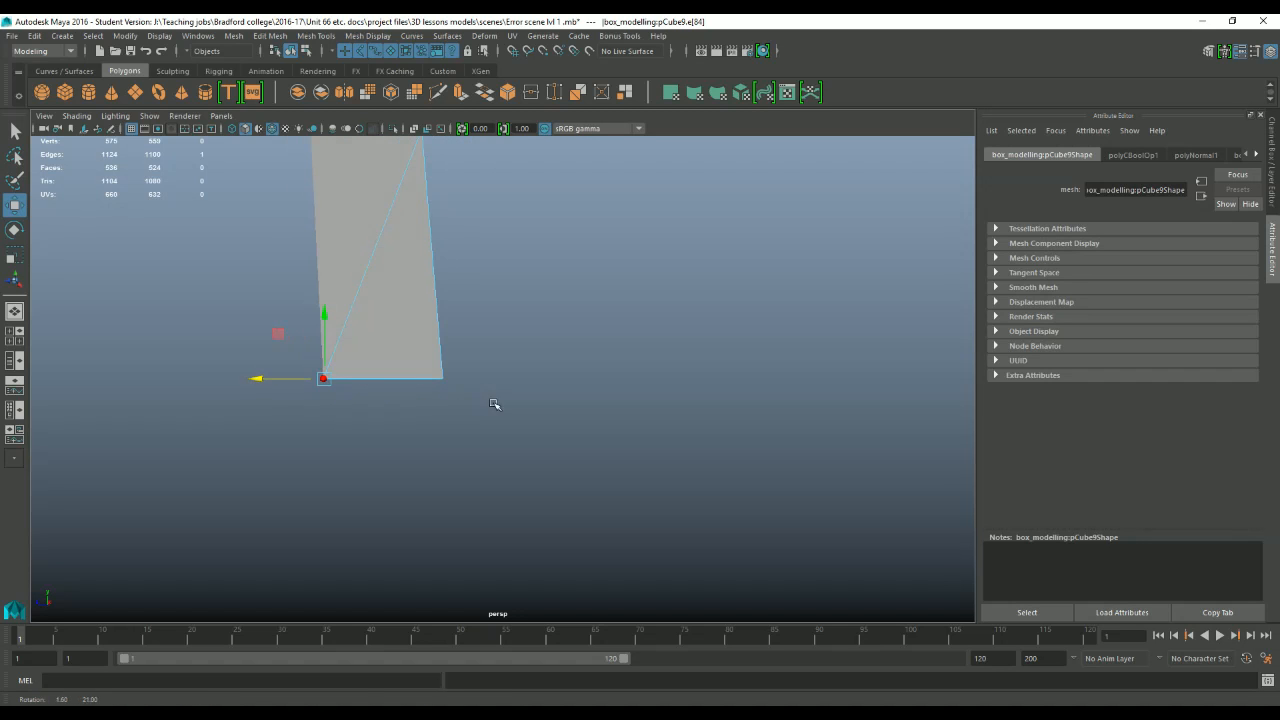
left_click_drag(474, 316, 720, 397, "alt")
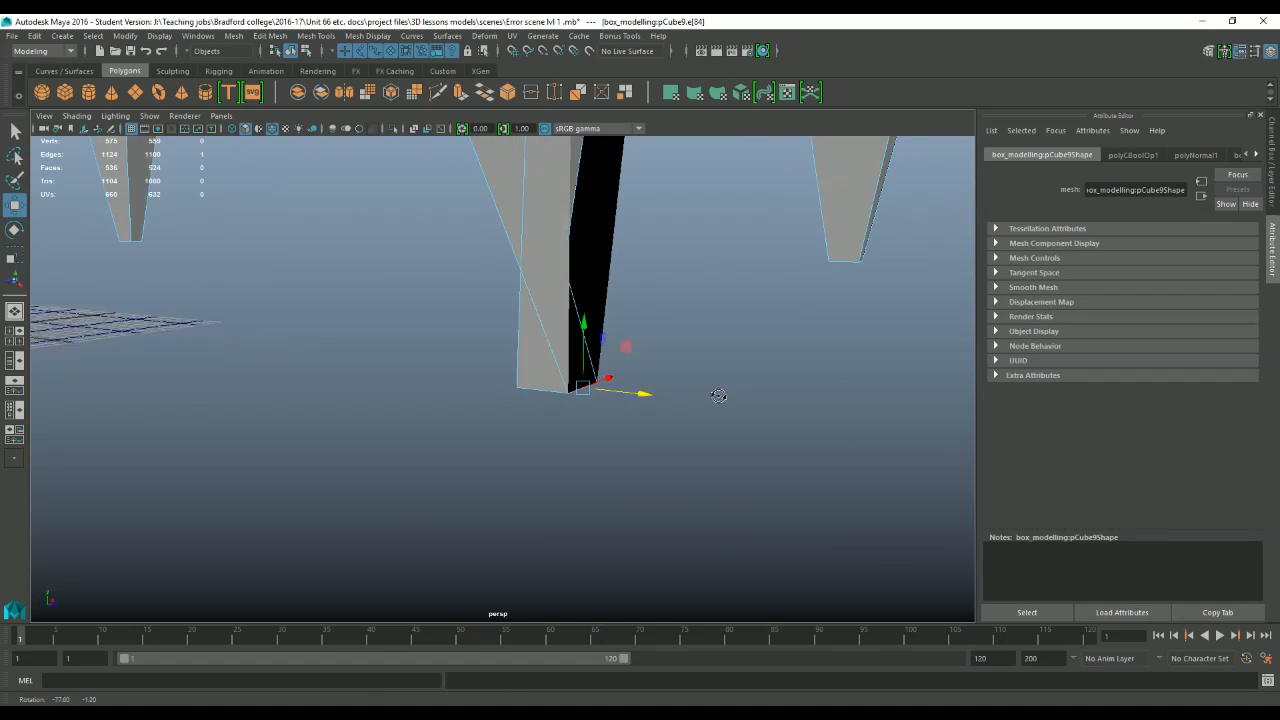
left_click_drag(557, 251, 493, 487, "alt")
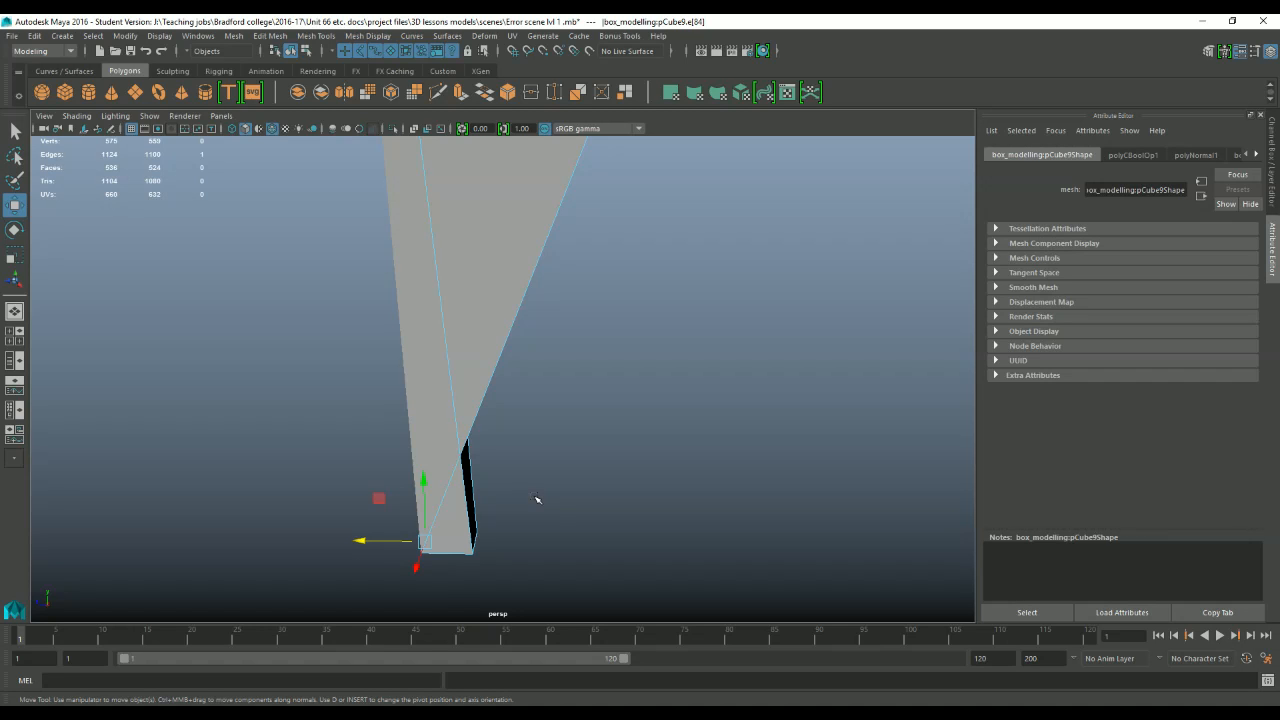
left_click_drag(345, 542, 457, 596)
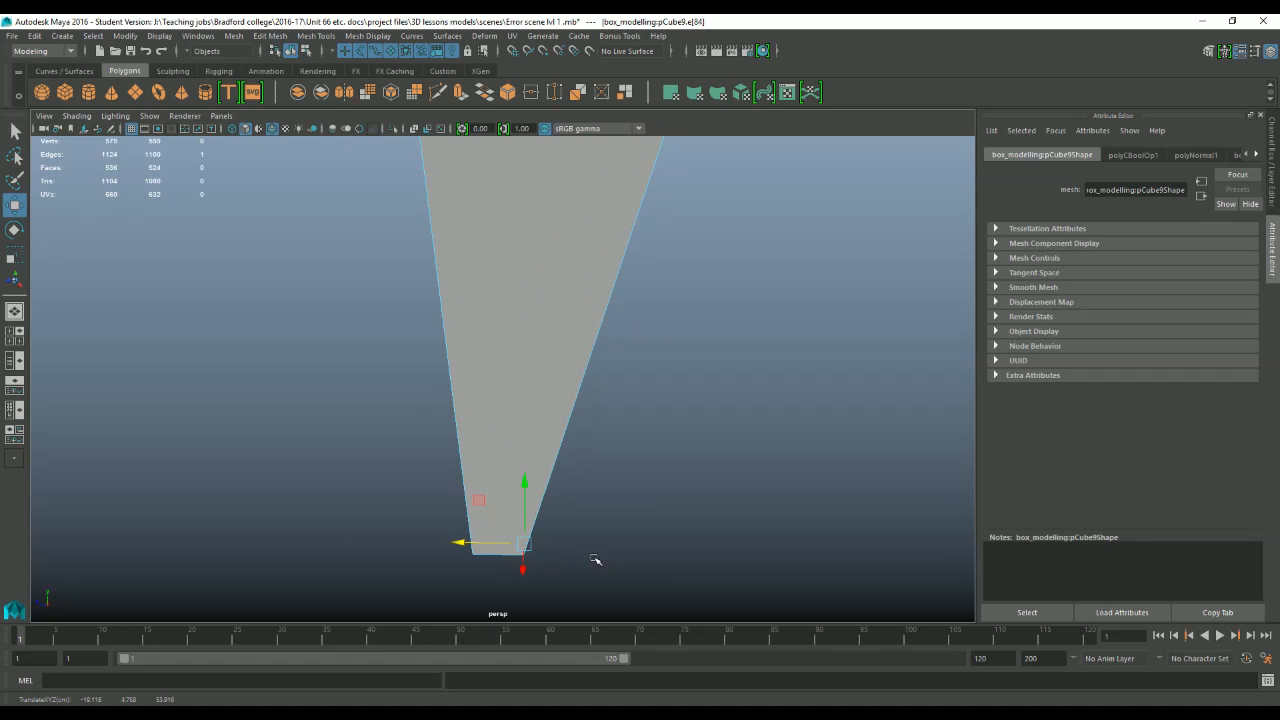
scroll(617, 466, "down", 7)
mouse_move(608, 448)
left_mouse_down("alt")
mouse_move(614, 409)
mouse_move(607, 424)
left_mouse_up("alt")
middle_click_drag(607, 424, 606, 424, "alt")
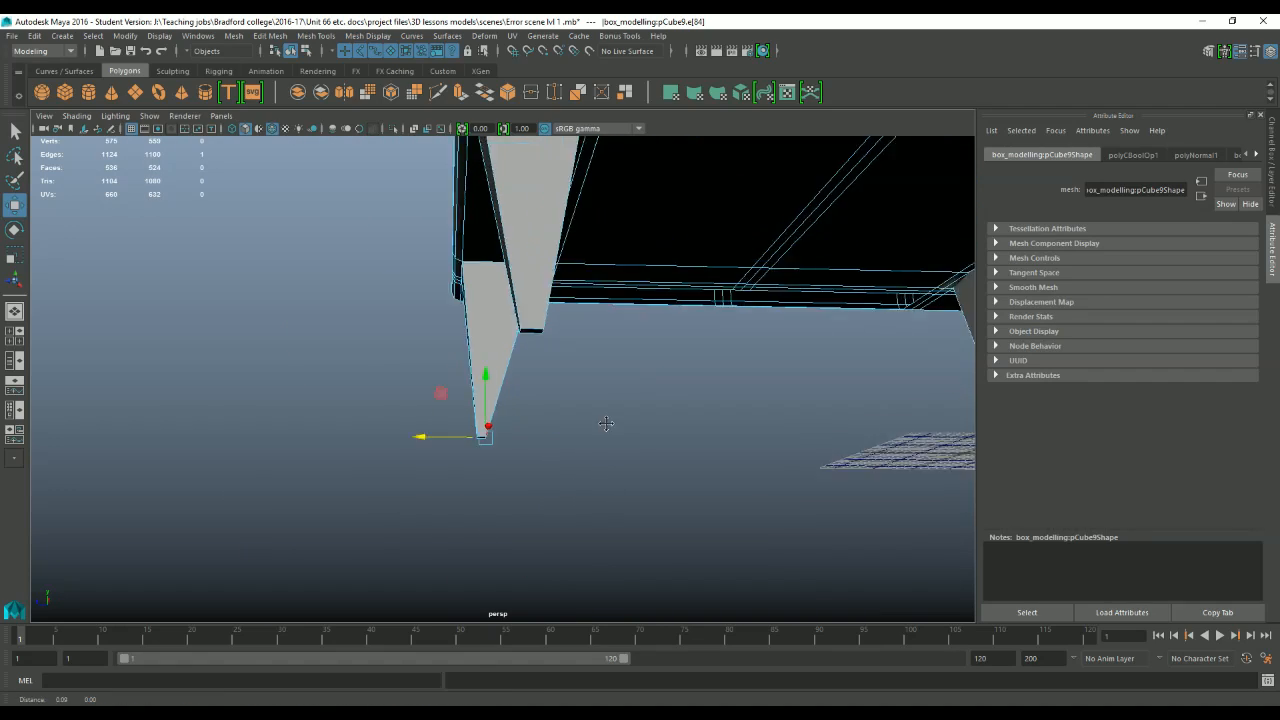
scroll(606, 424, "up", 10)
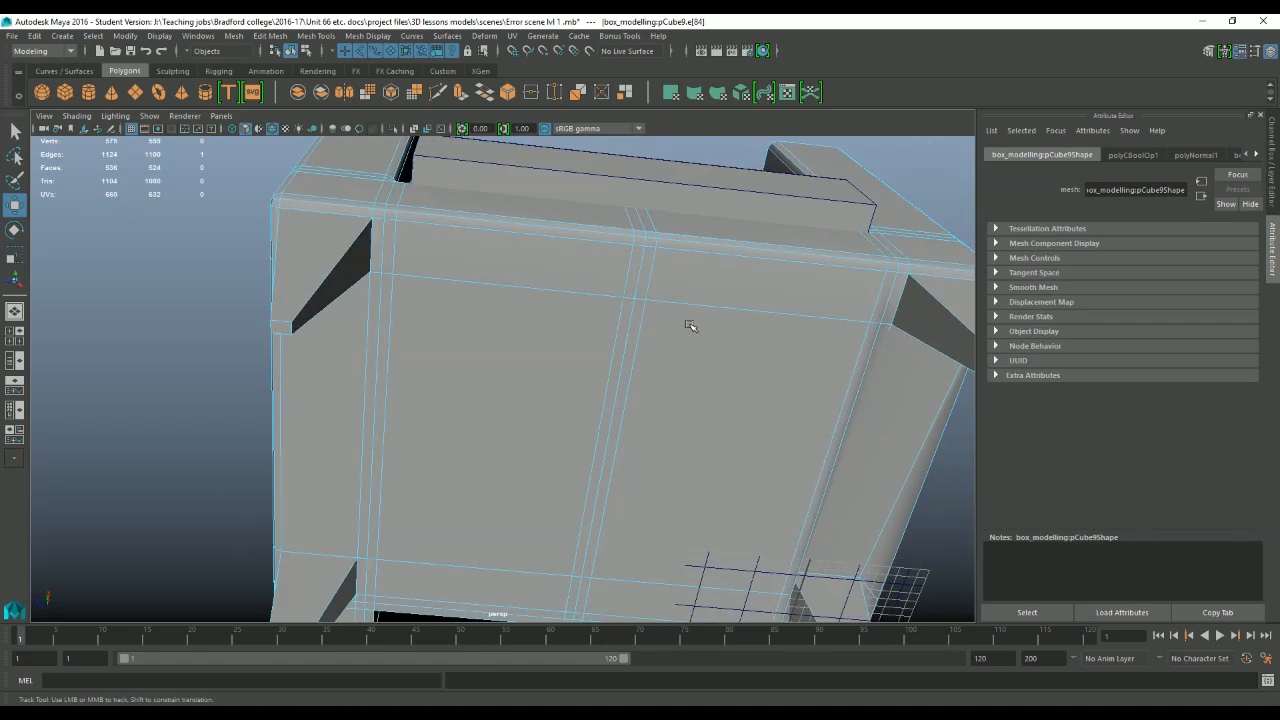
Pick edges on the chair's underside and examine the geometry between the legs.
scroll(690, 326, "down", 5)
left_click_drag(690, 326, 651, 346, "alt")
left_click(557, 268)
scroll(557, 247, "up", 2)
left_click_drag(551, 329, 580, 272, "alt")
left_click(530, 242)
scroll(531, 235, "down", 5)
Select and frame an edge at the rear top corner of the armrest and examine the broken geometry there.
left_click_drag(531, 229, 557, 320, "alt")
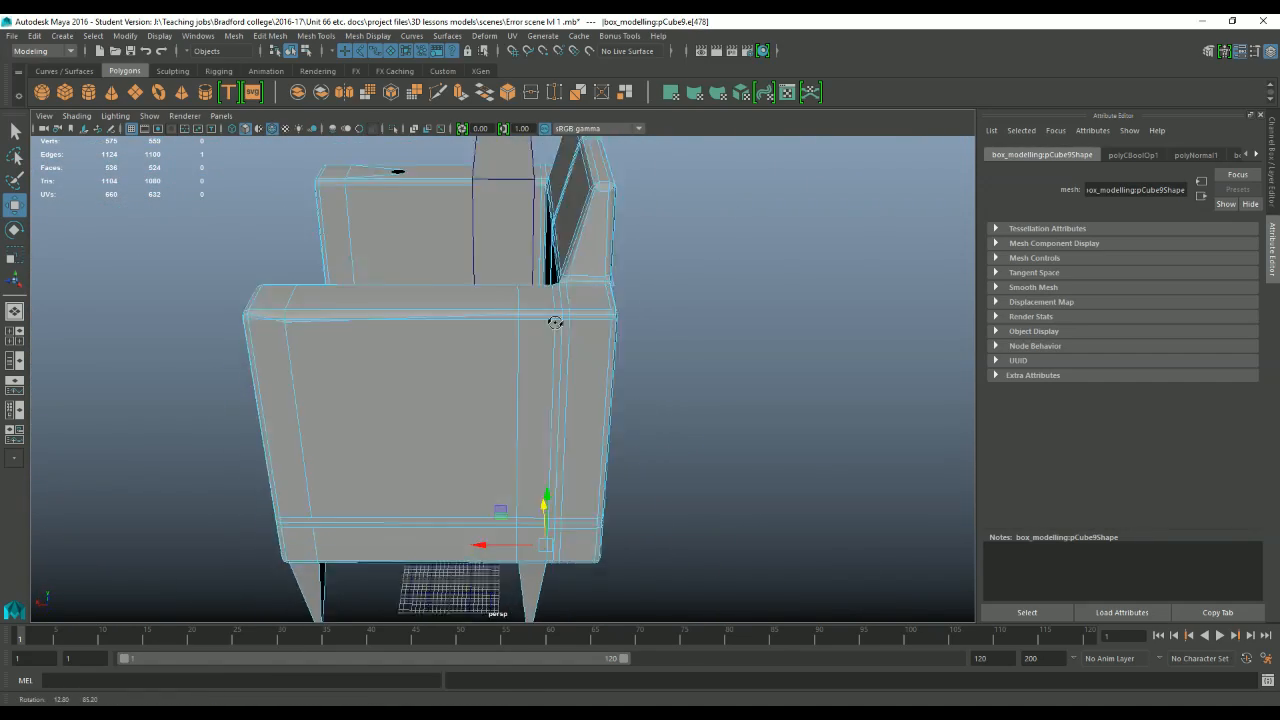
scroll(557, 320, "up", 4)
left_click_drag(597, 274, 554, 303, "alt")
left_click(564, 323)
key("f")
scroll(580, 337, "down", 4)
scroll(606, 303, "down", 4)
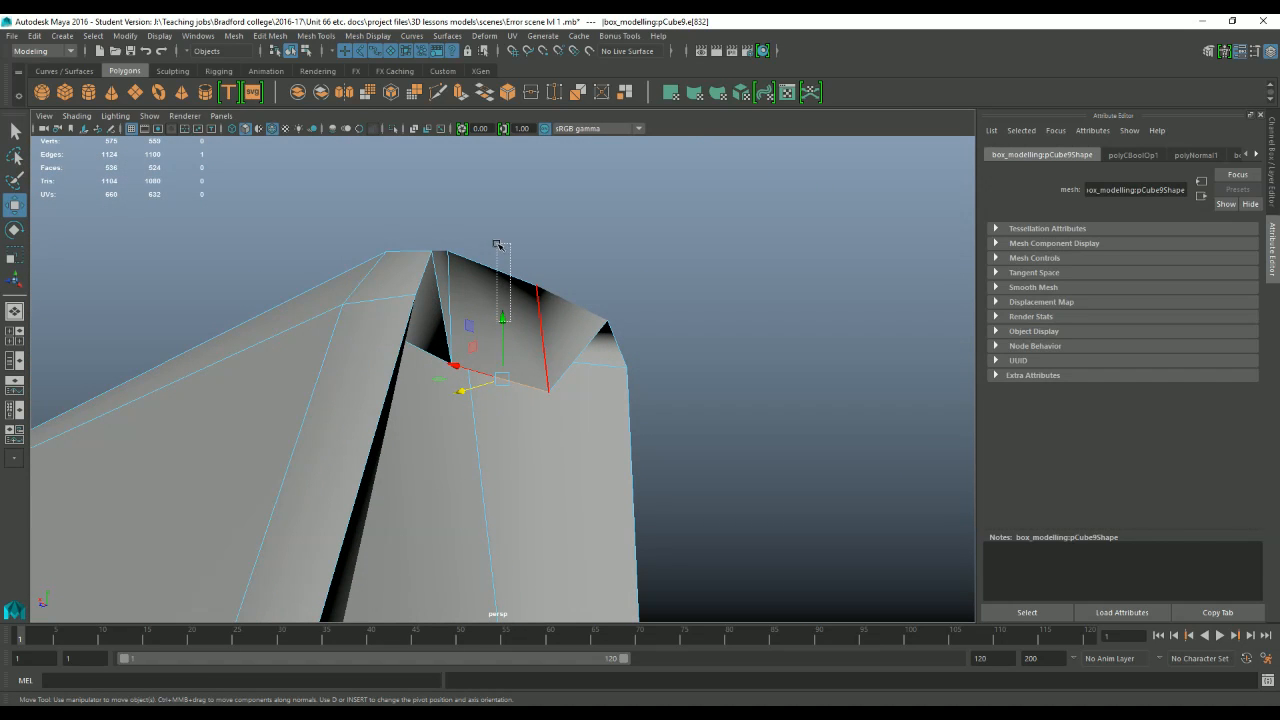
left_click(510, 381)
left_click_drag(483, 422, 512, 420, "alt")
left_click_drag(455, 368, 449, 371)
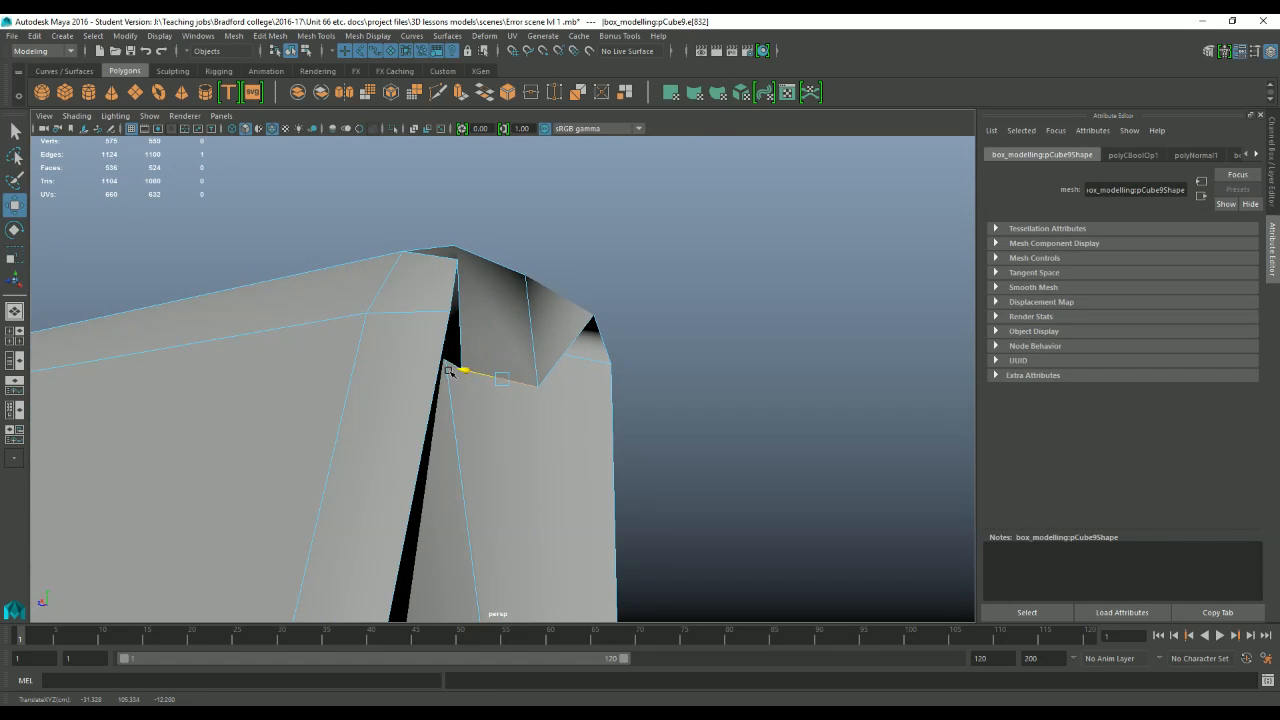
left_click_drag(387, 338, 493, 396, "alt")
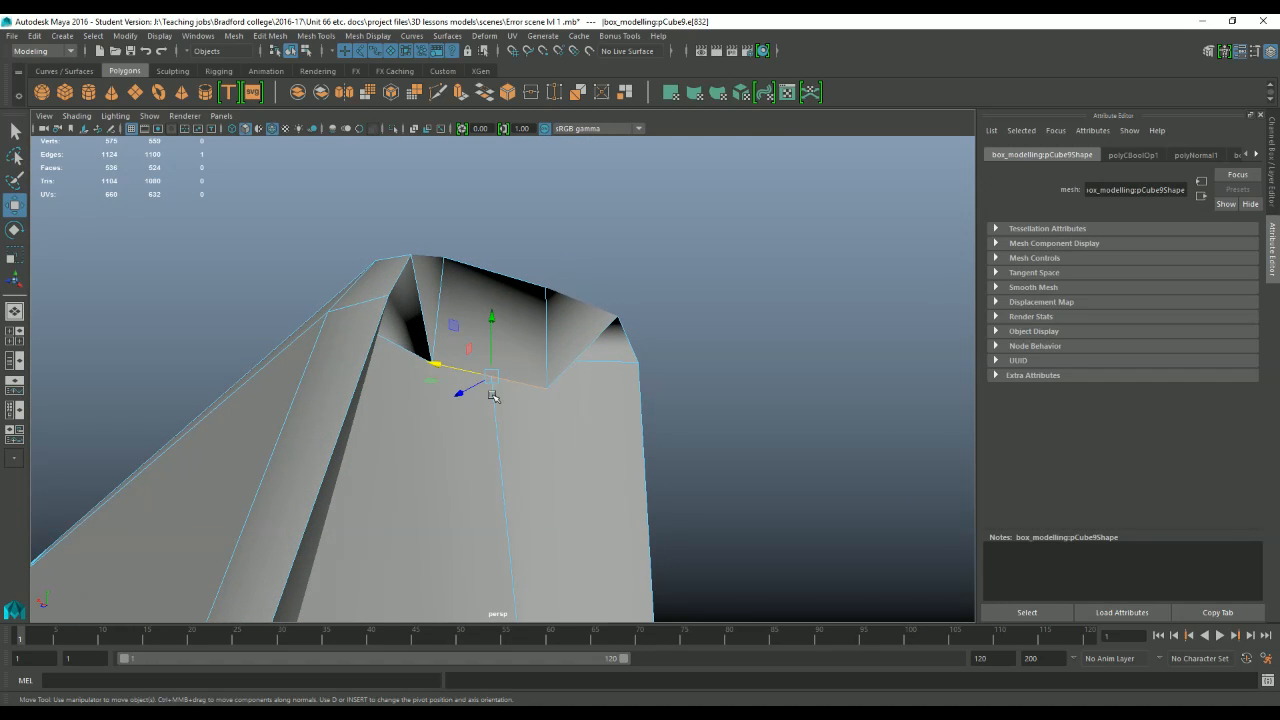
left_click_drag(491, 317, 516, 382, "alt")
left_click(526, 349)
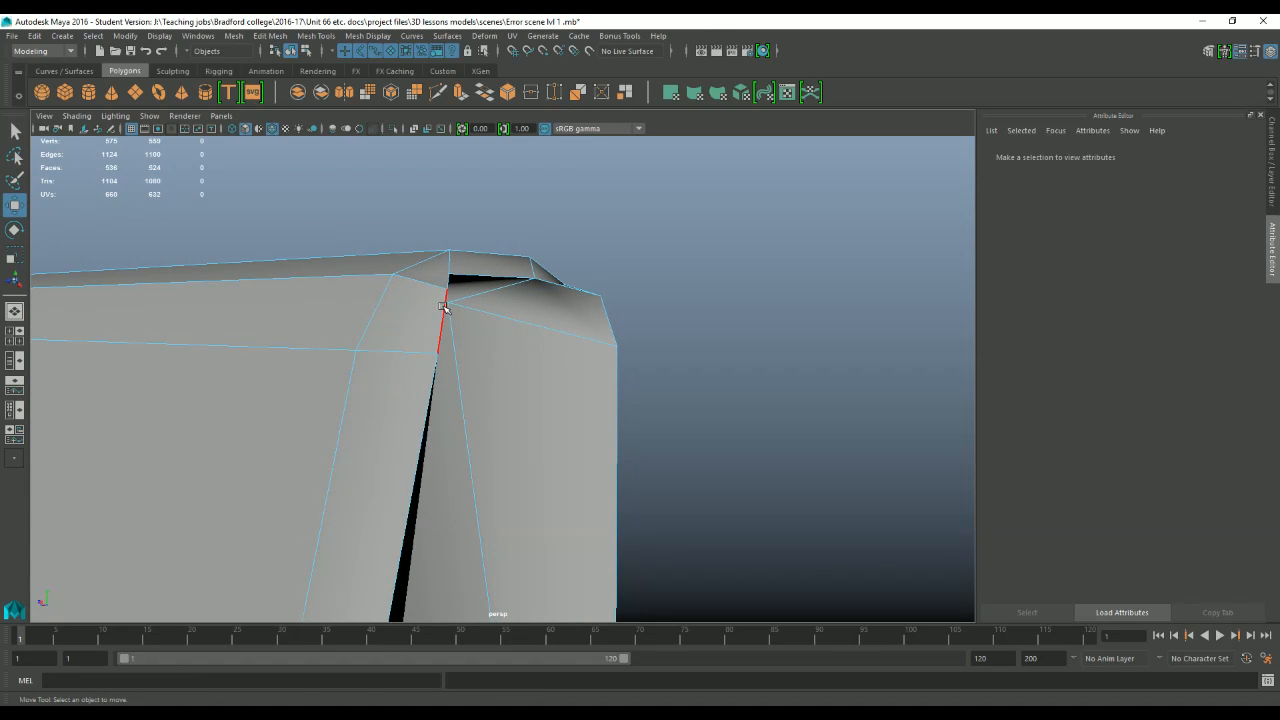
left_click_drag(447, 306, 505, 341, "alt")
Reverse the normals of two adjacent faces at a lower corner of the chair's frame.
scroll(505, 341, "down", 5)
middle_click_drag(505, 360, 580, 200, "alt")
scroll(657, 451, "down", 4)
left_click_drag(657, 451, 451, 434, "alt")
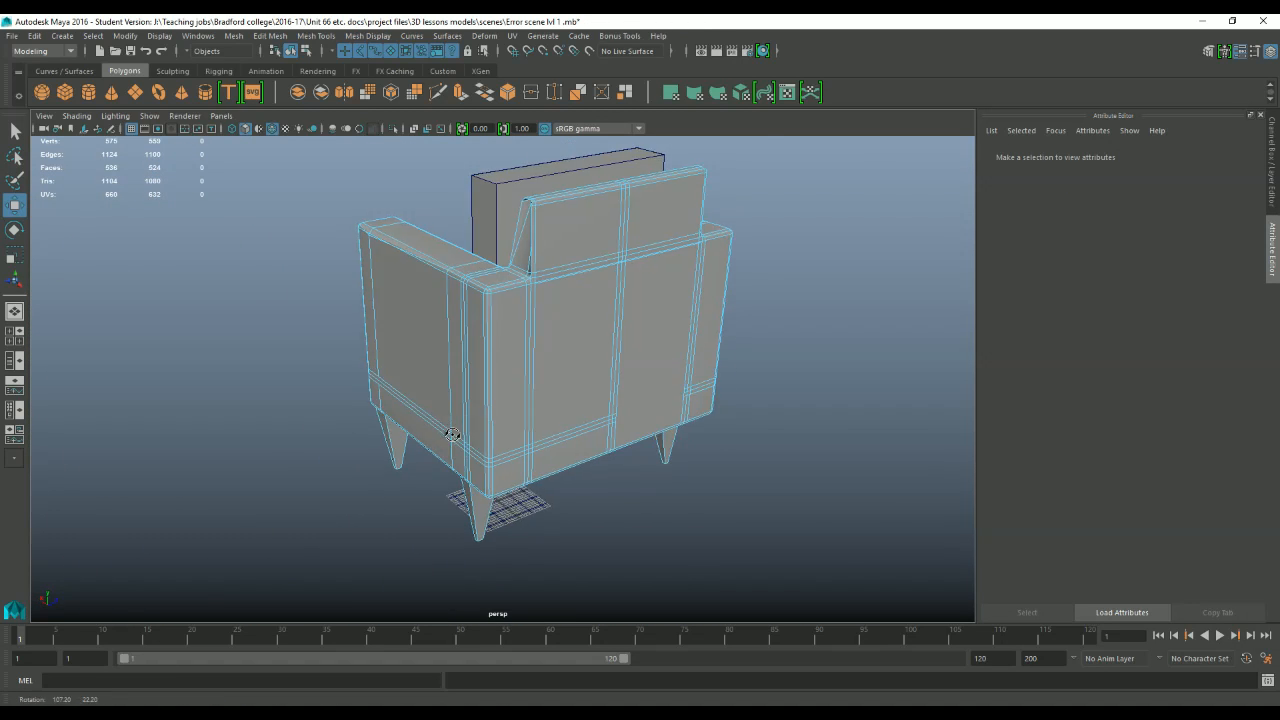
scroll(651, 405, "up", 4)
middle_click_drag(651, 405, 451, 383, "alt")
left_click_drag(451, 383, 566, 323, "alt")
right_click_drag(314, 302, 316, 342)
left_click(321, 424)
left_click(277, 428, "shift")
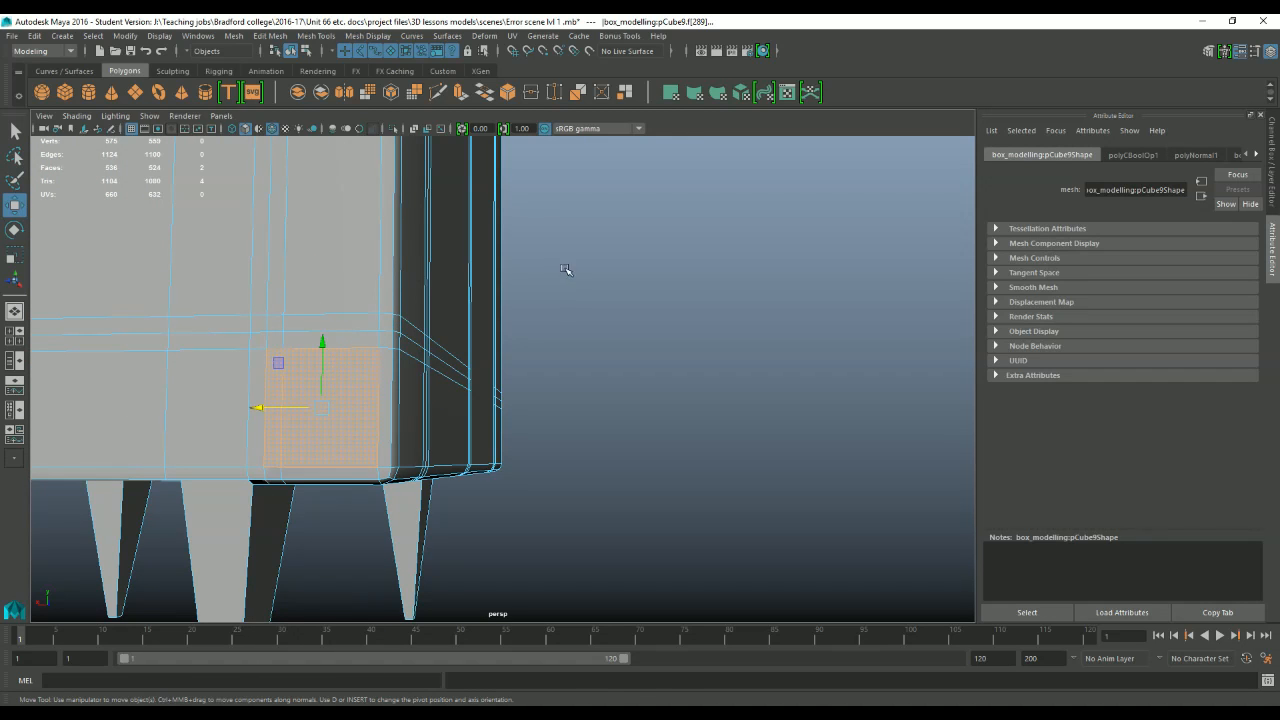
left_click_drag(569, 269, 625, 283, "alt")
left_click(375, 39)
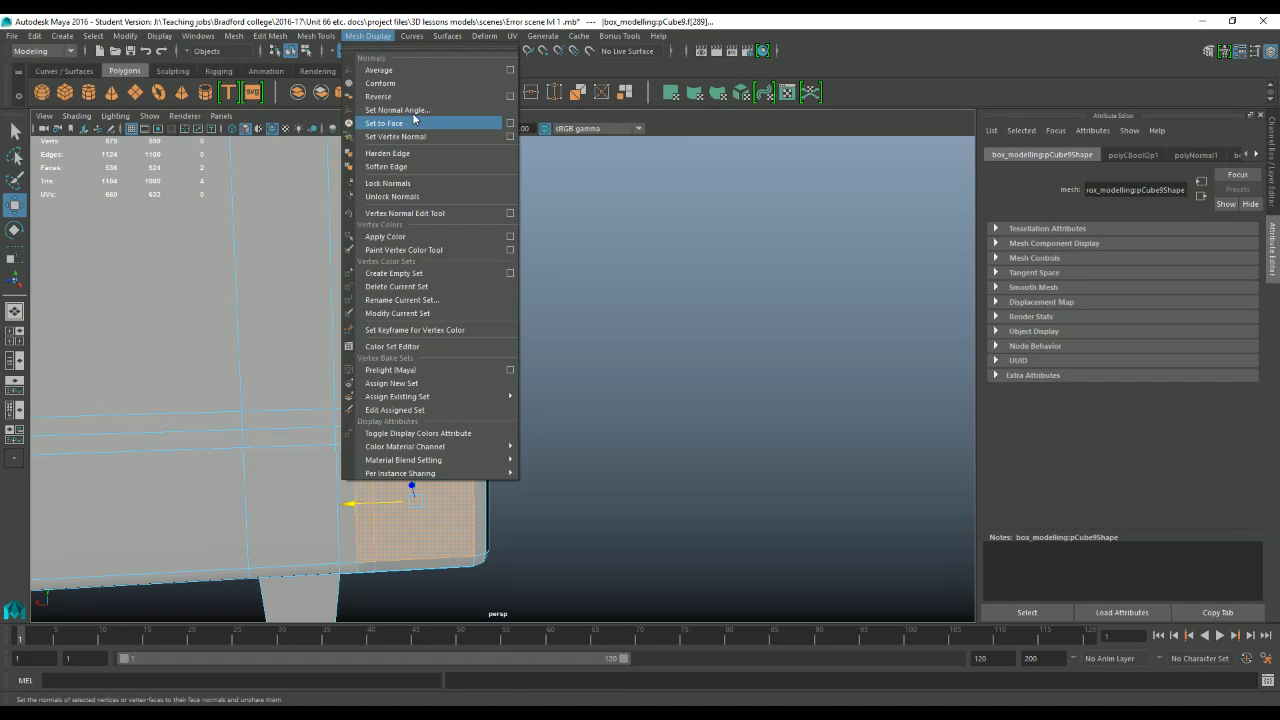
left_click(416, 98)
Frame the larger reversed face, clear the selection, and examine how the reversed faces are shaded.
left_click(618, 402)
scroll(623, 408, "down", 3)
left_click_drag(623, 408, 674, 403, "alt")
left_click(667, 342)
key("f")
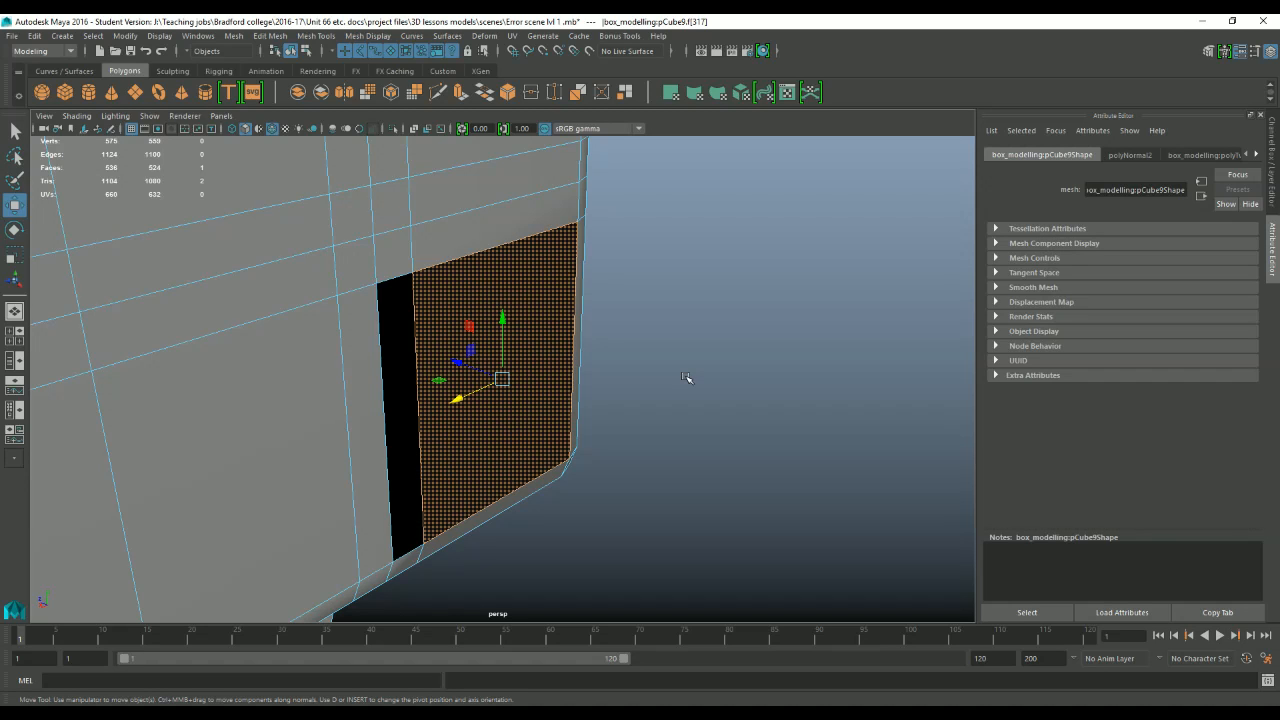
left_click(686, 377)
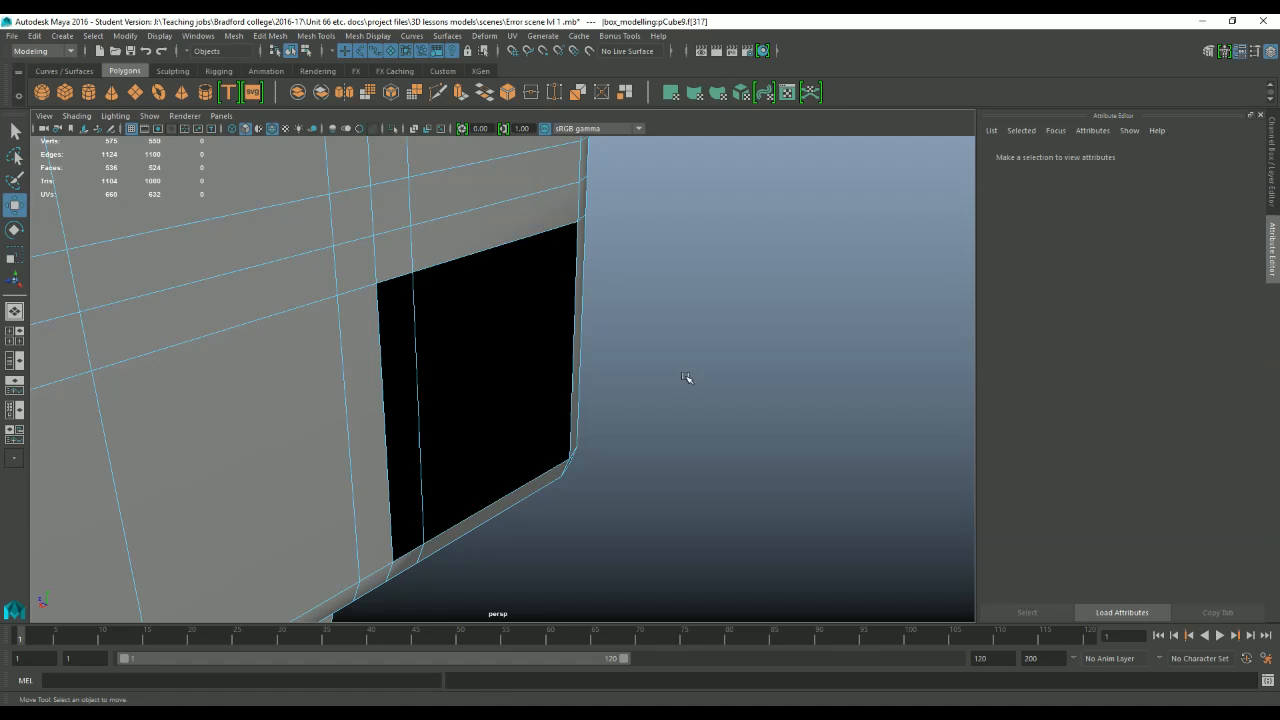
scroll(334, 423, "down", 5)
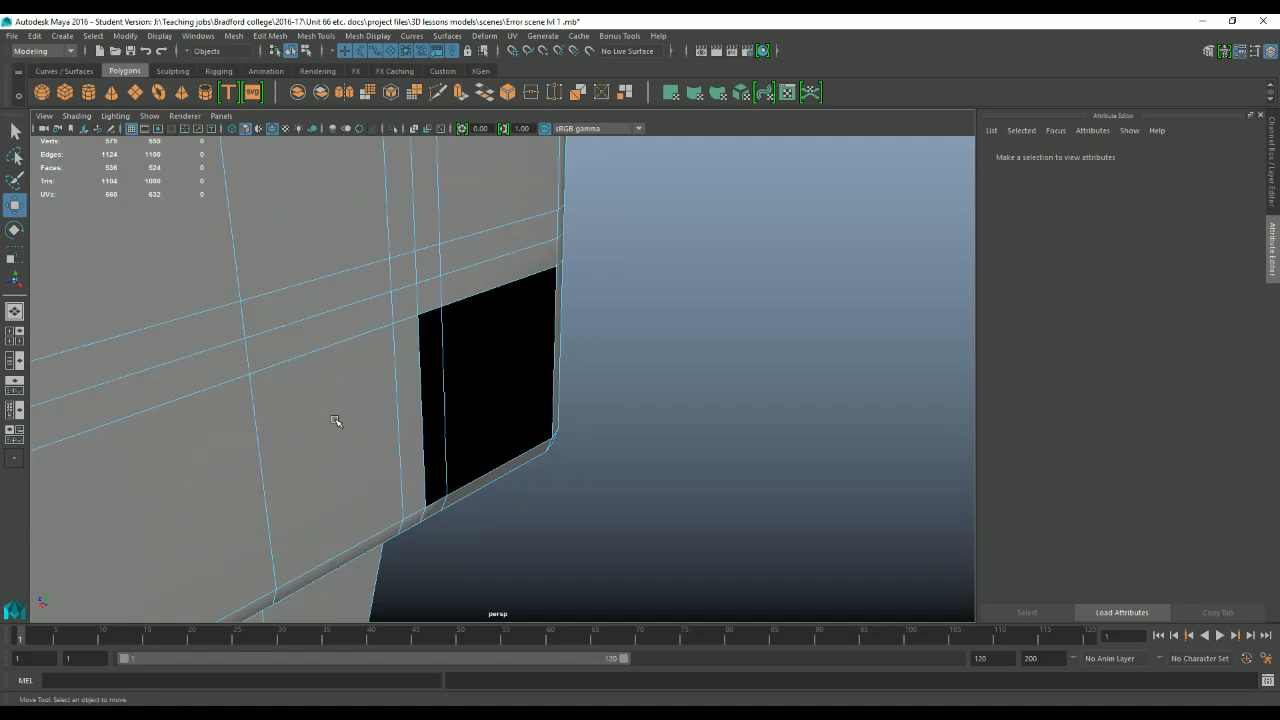
scroll(722, 465, "up", 4)
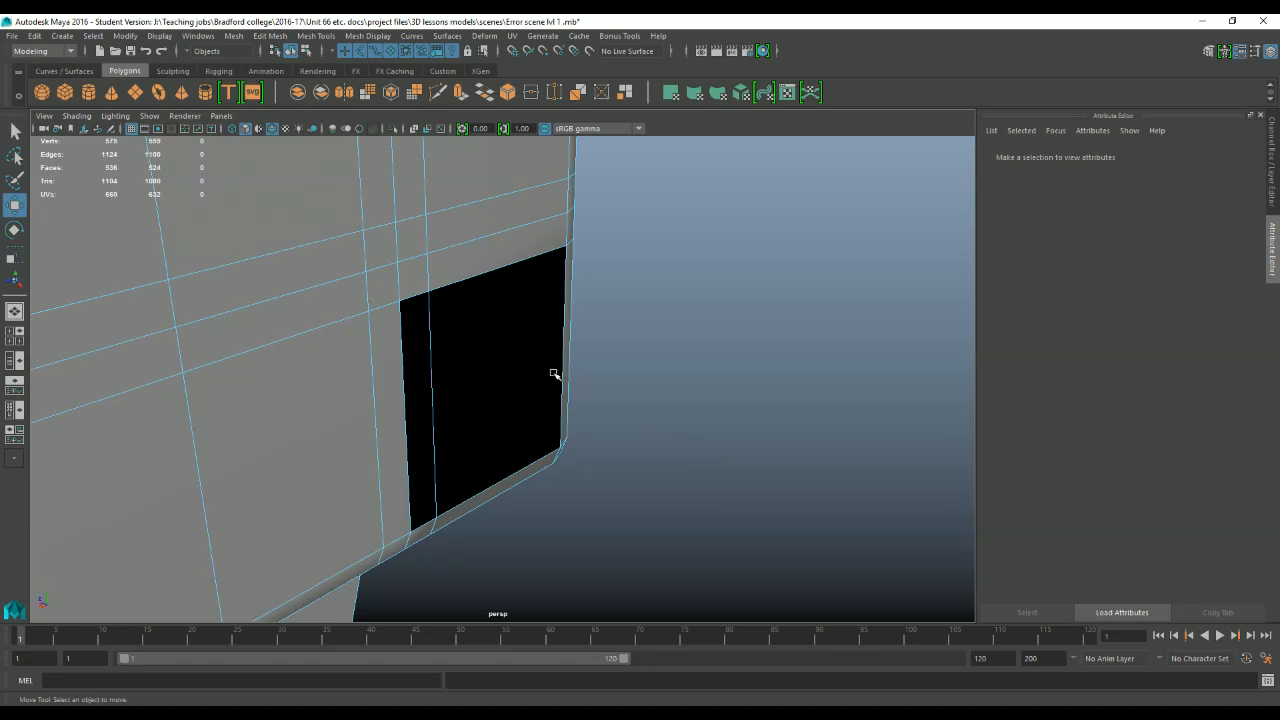
Try to display face normals without selecting an object.
left_click(158, 36)
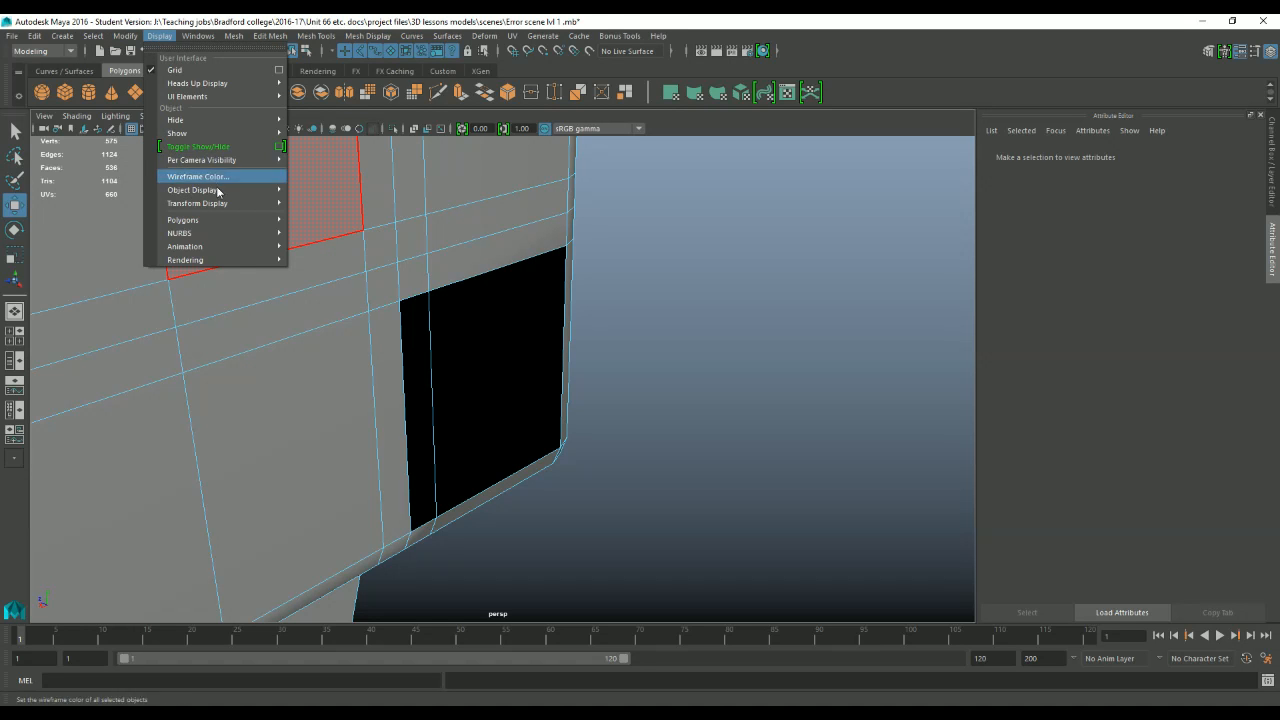
mouse_move(238, 220)
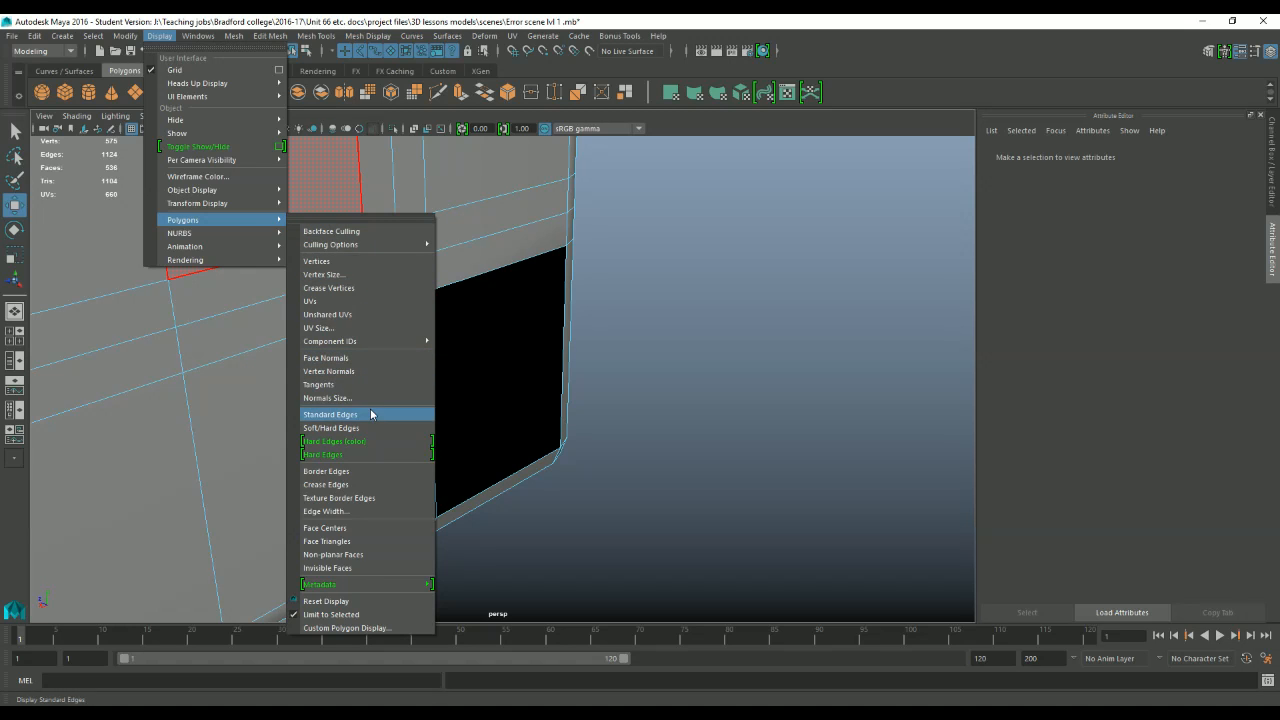
left_click(380, 358)
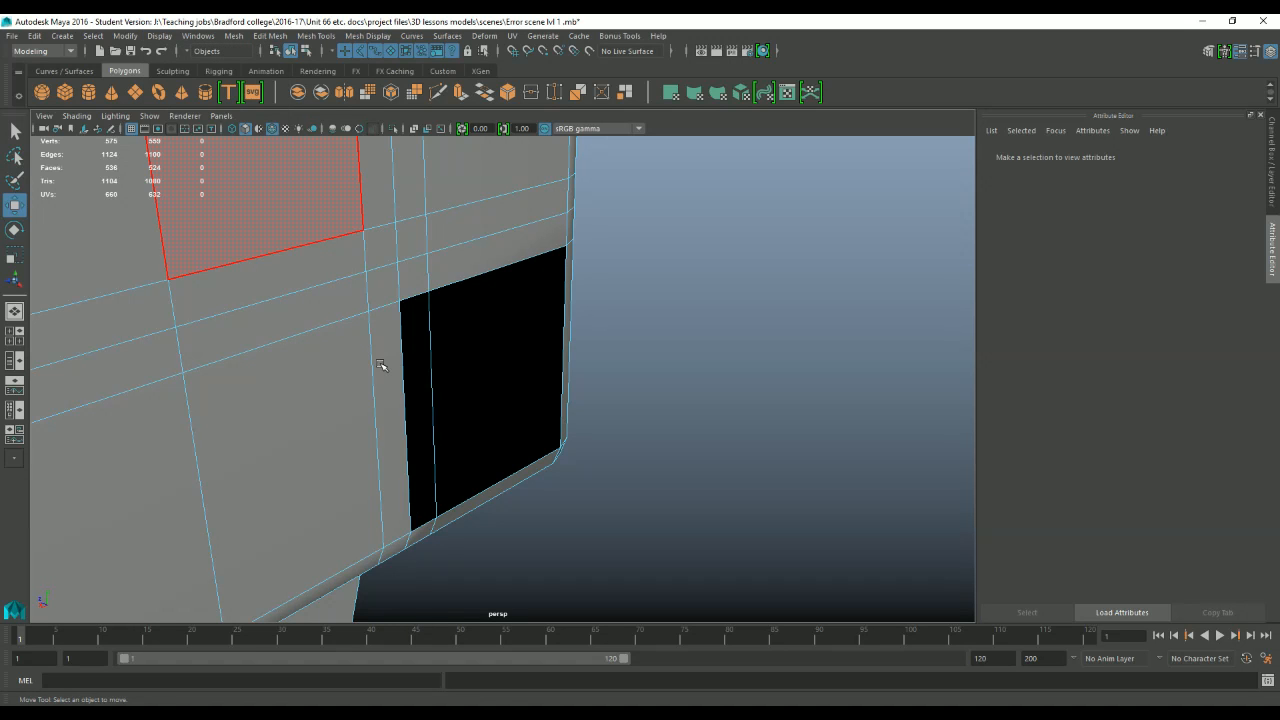
Return to object mode, select the chair frame mesh, and turn on its Face Normals display.
left_click_drag(383, 366, 309, 394, "alt")
right_click_drag(306, 352, 372, 333)
left_click(159, 36)
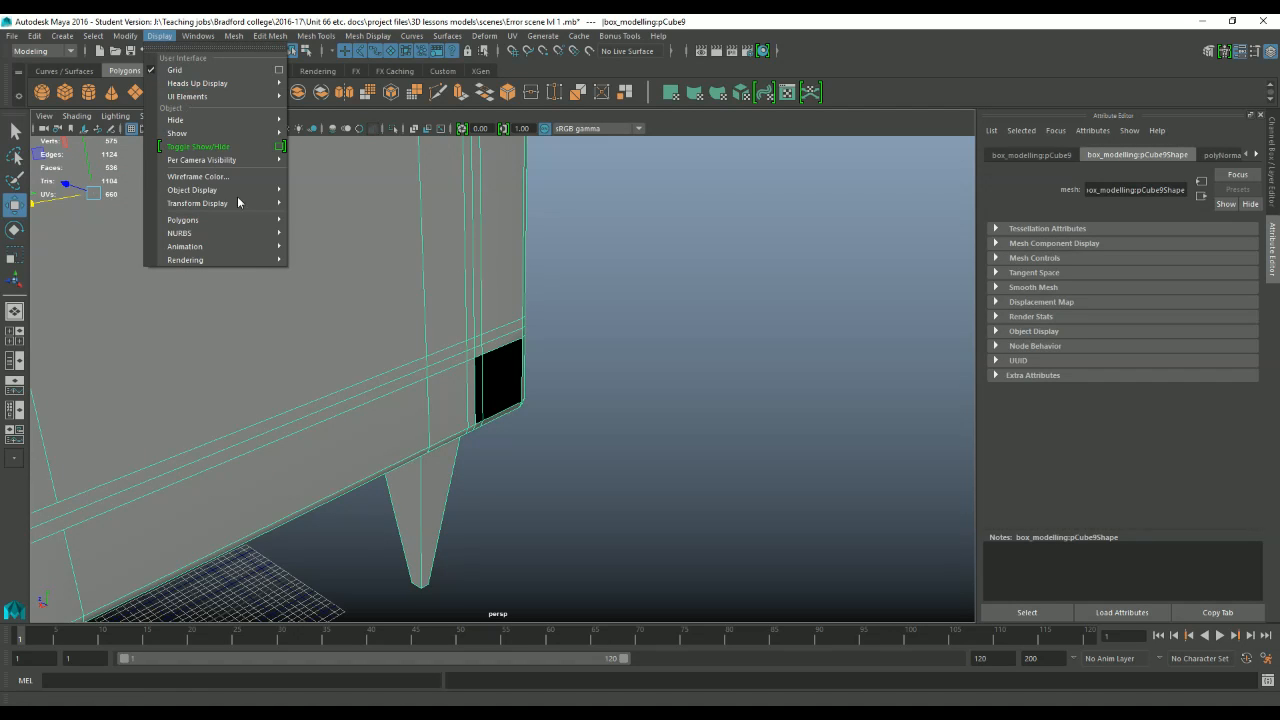
left_click(362, 362)
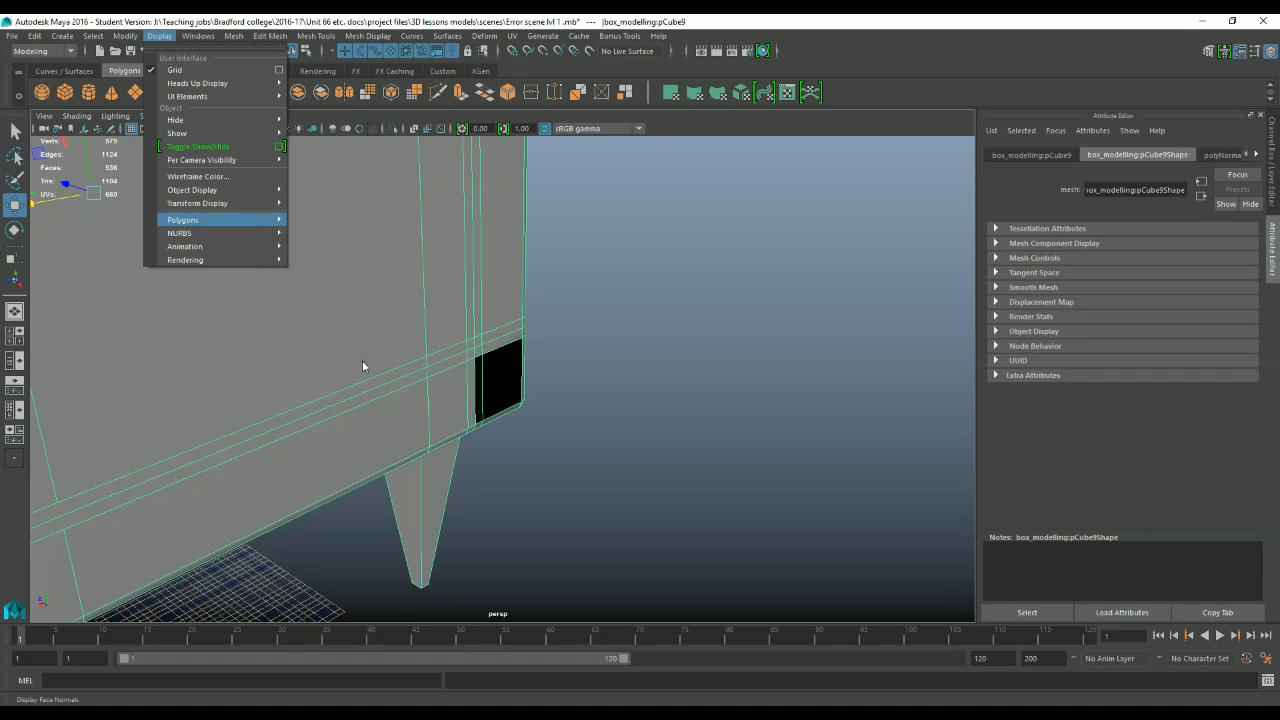
Lengthen the displayed face normals of the chair frame through the Normals Size setting.
scroll(407, 343, "up", 5)
scroll(407, 343, "up", 1)
scroll(640, 362, "up", 6)
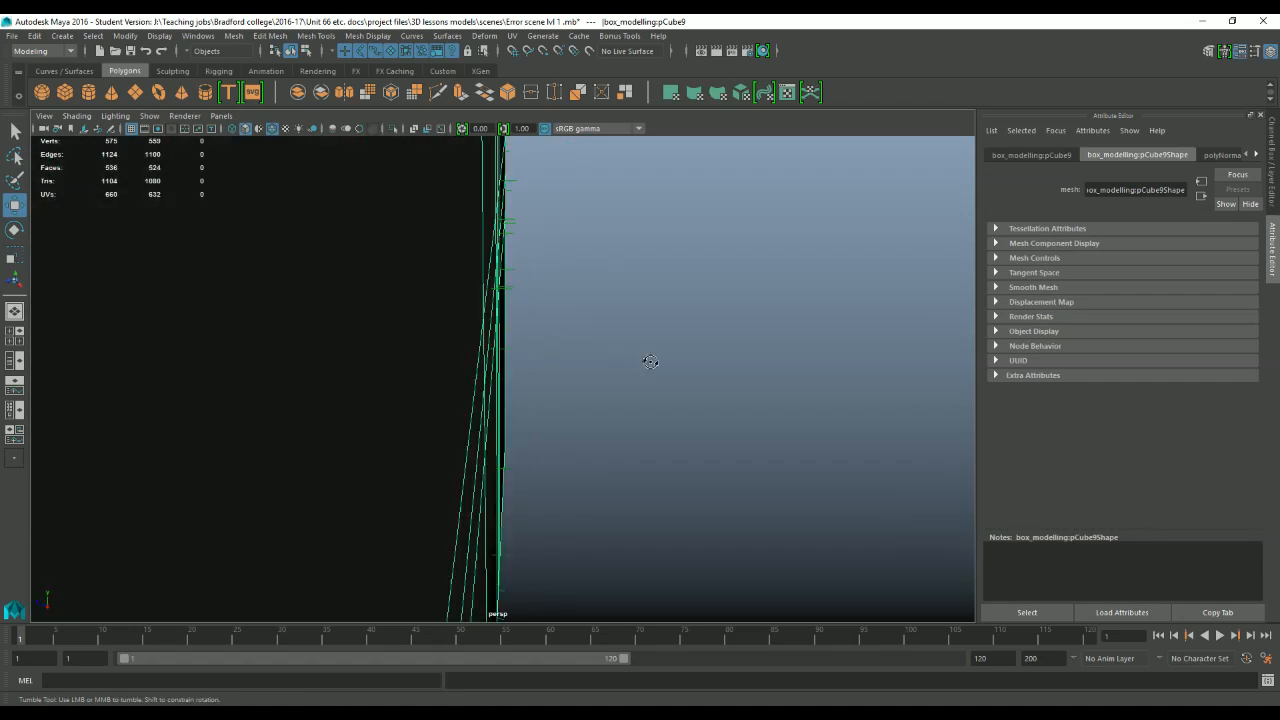
scroll(647, 375, "down", 6)
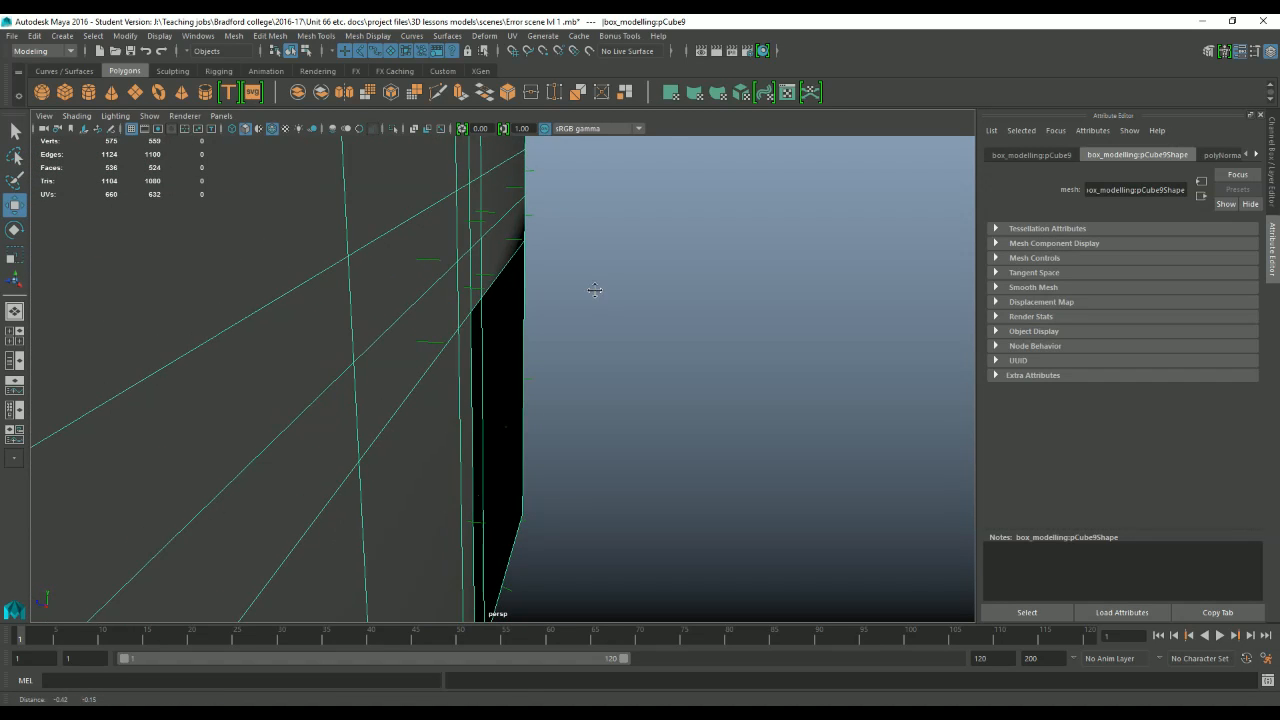
scroll(547, 255, "up", 1)
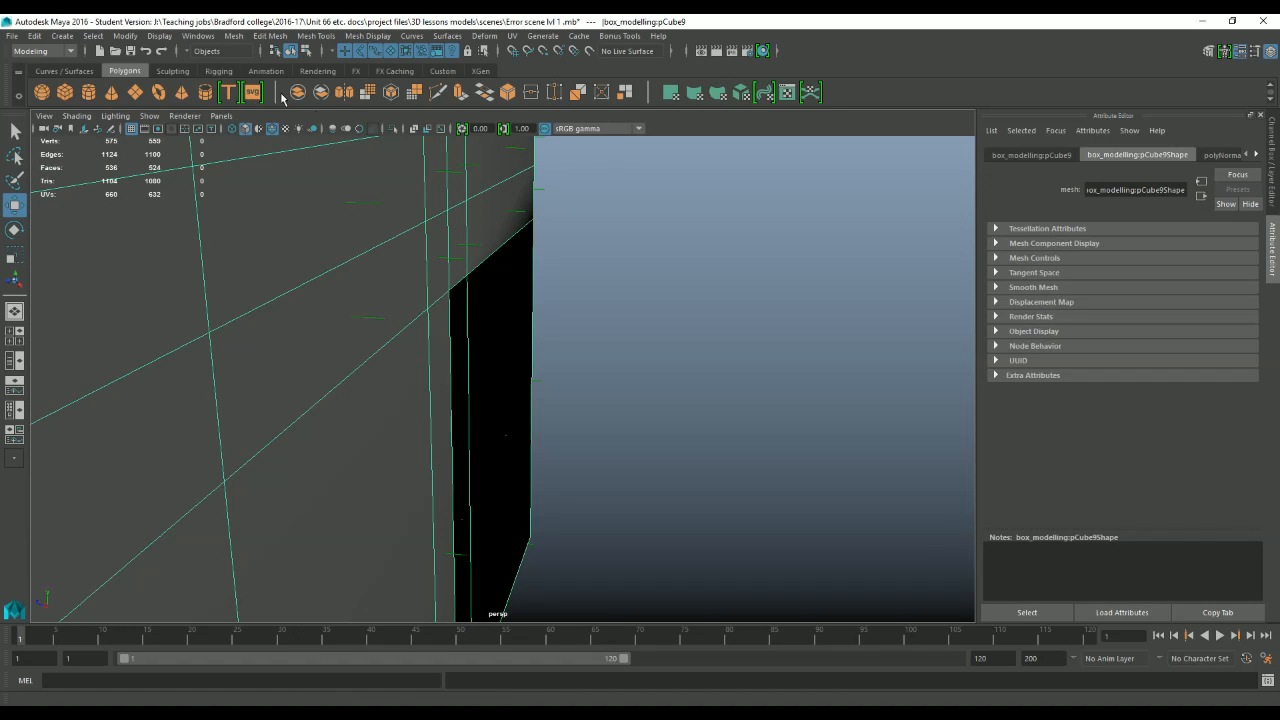
left_click(166, 37)
mouse_move(272, 222)
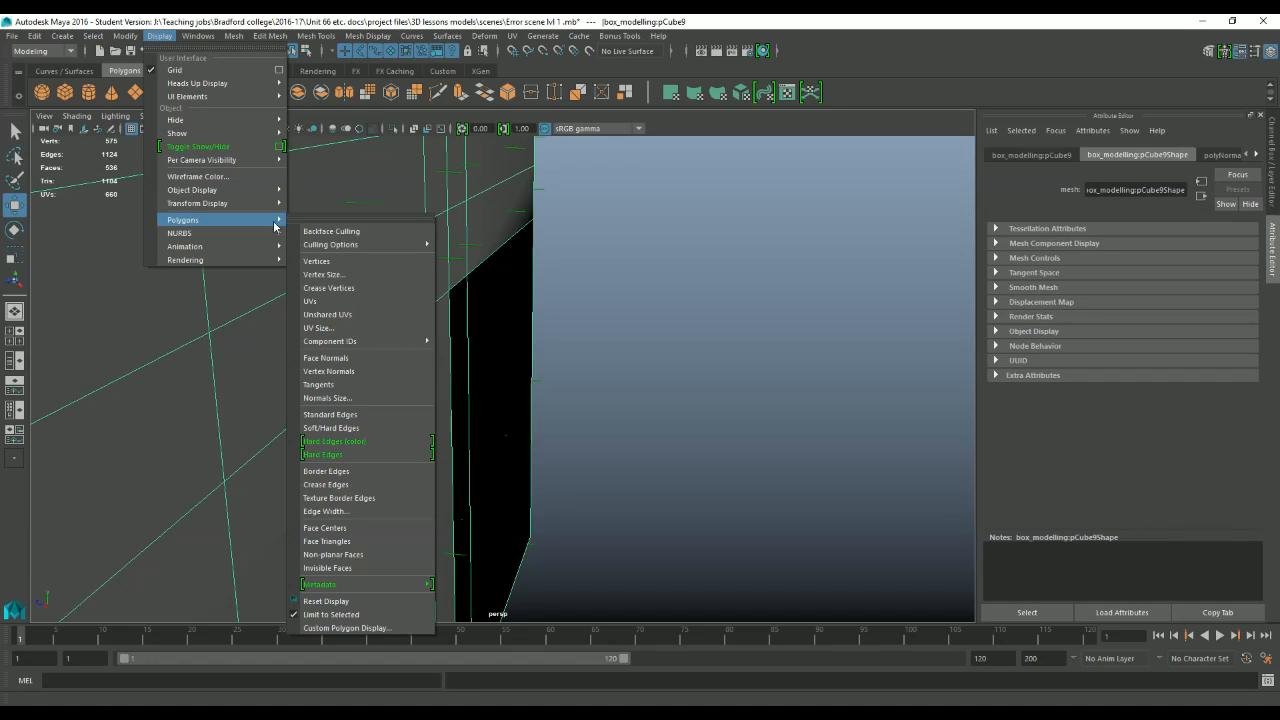
left_click(330, 397)
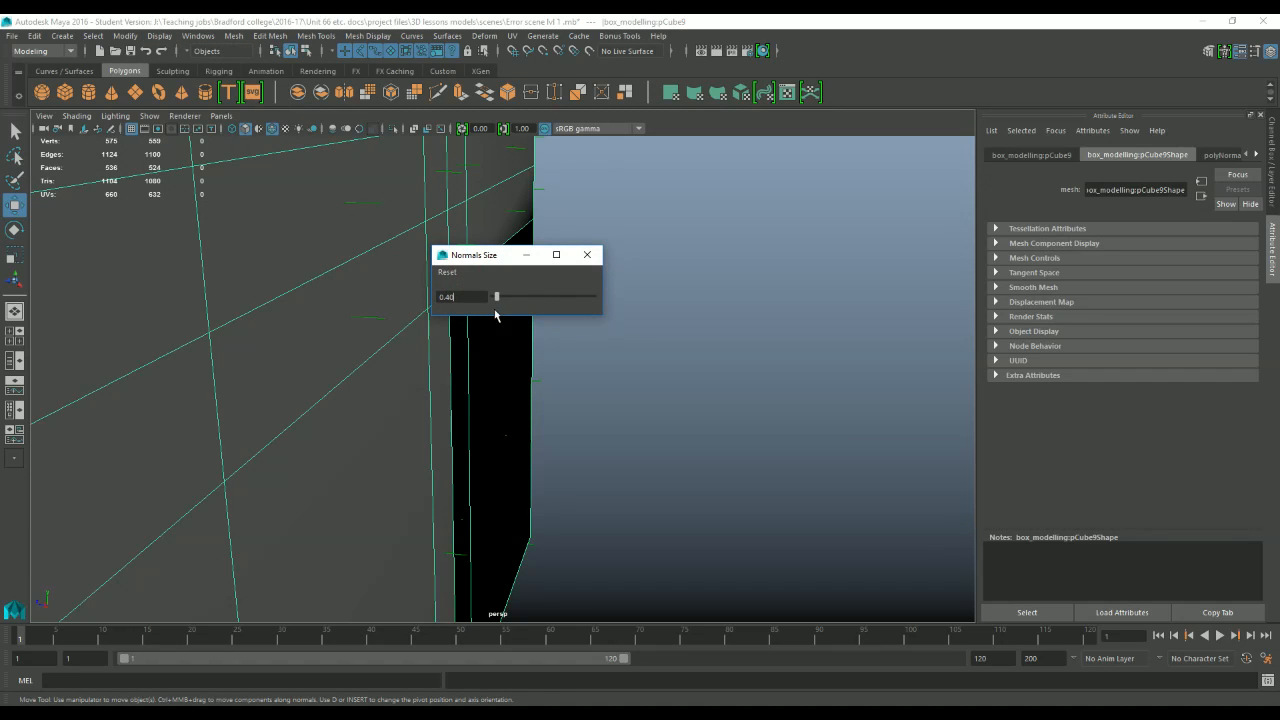
left_click_drag(529, 299, 576, 296)
left_click(588, 256)
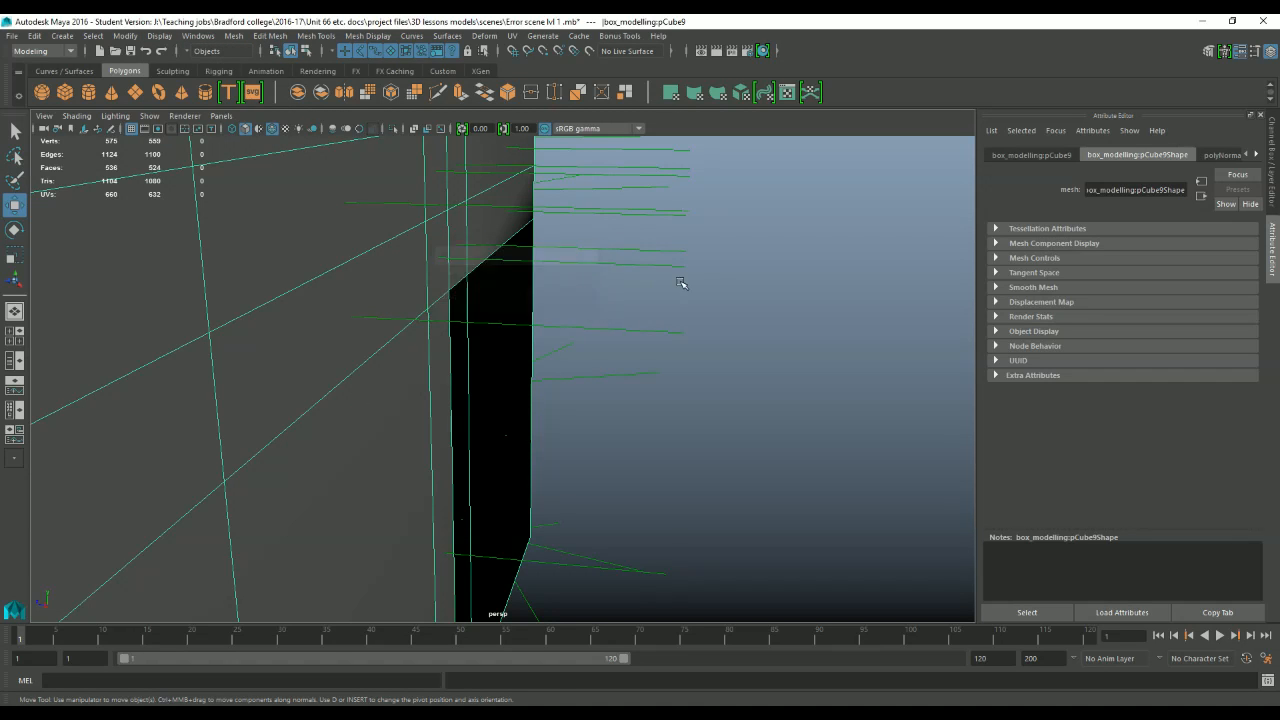
Examine the normal lines around the black faces and compare their direction with those of the neighbouring faces.
mouse_move(683, 283)
left_mouse_down("alt")
mouse_move(683, 300)
mouse_move(675, 289)
left_mouse_up("alt")
middle_click_drag(675, 289, 630, 414, "alt")
left_click_drag(630, 414, 497, 271, "alt")
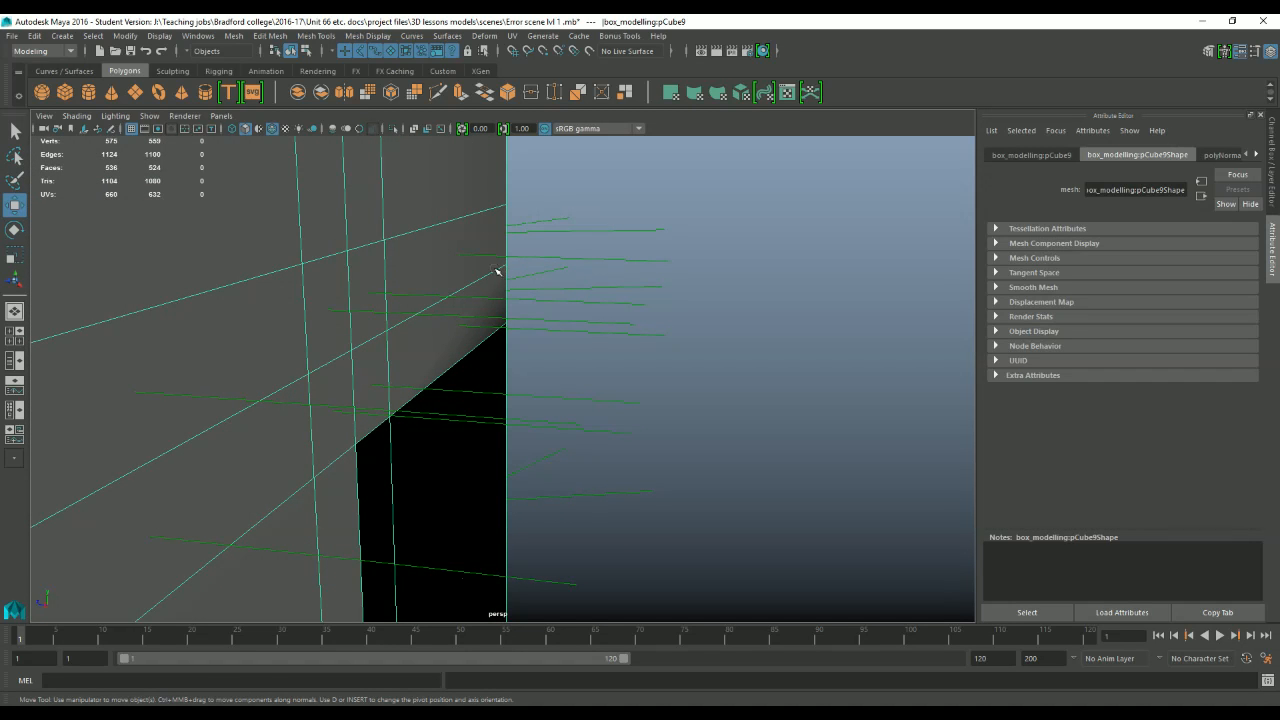
left_click_drag(674, 274, 390, 225, "alt")
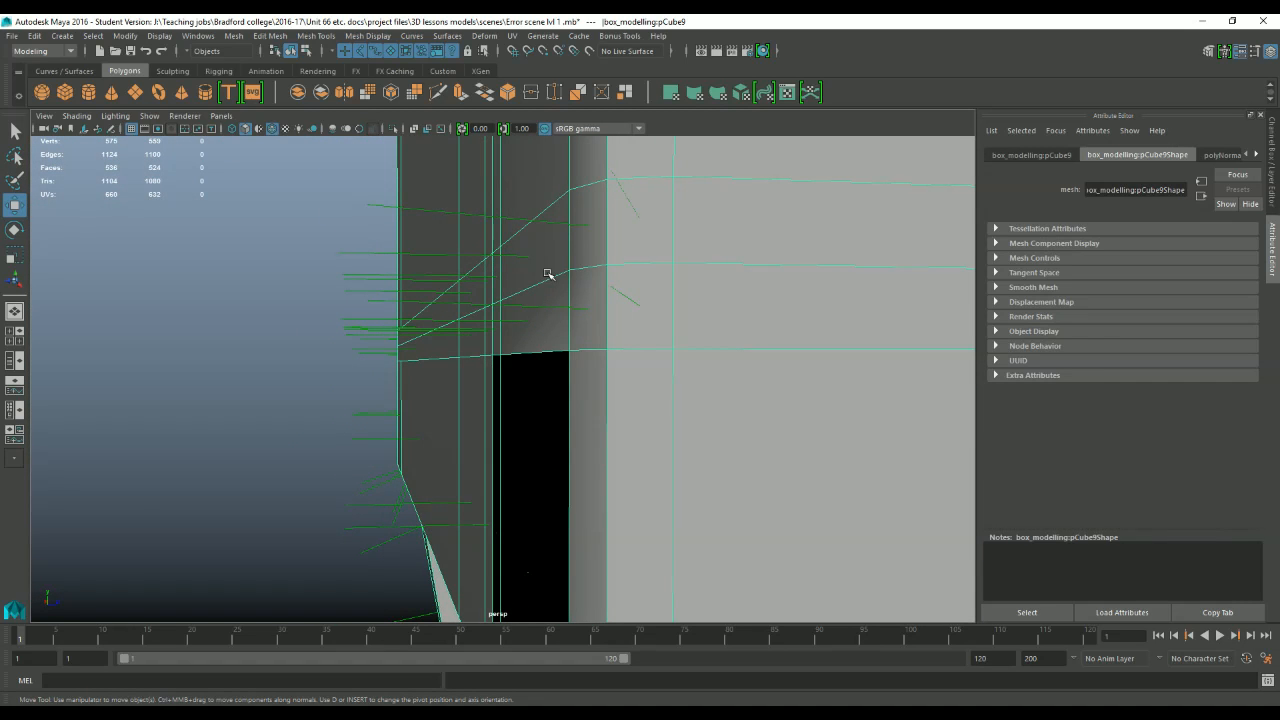
left_click_drag(398, 328, 543, 329, "alt")
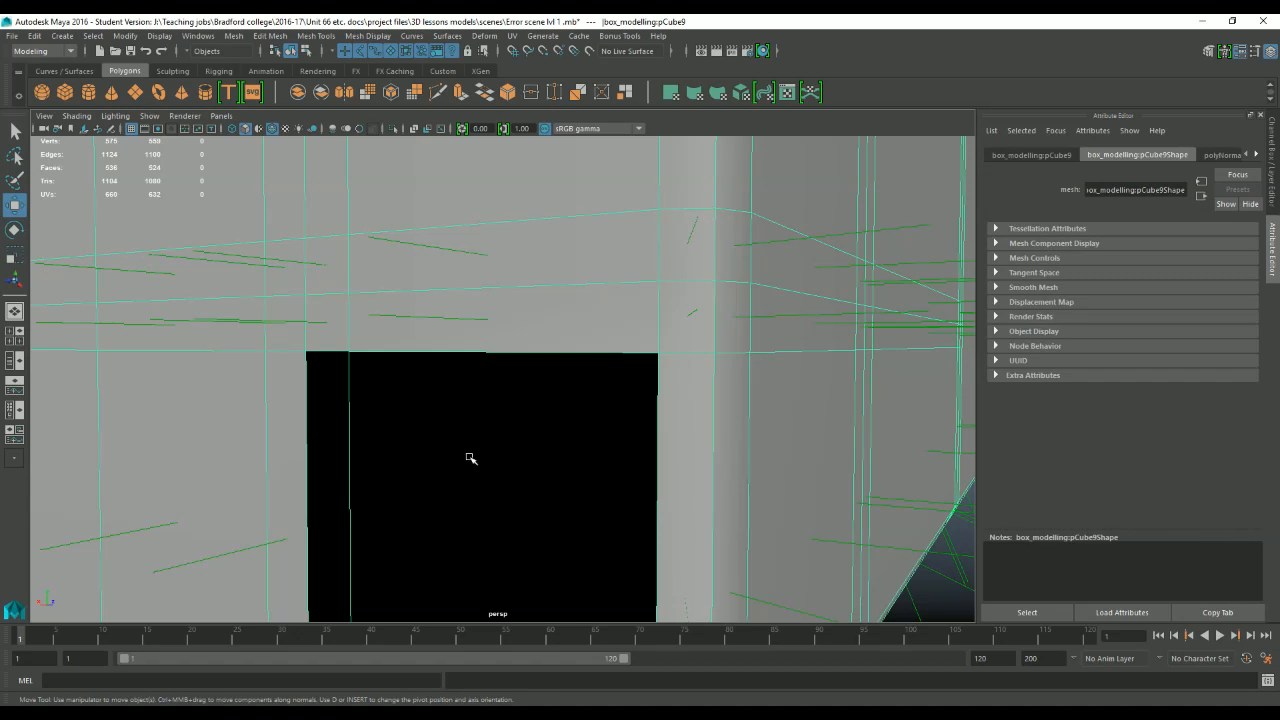
Select the two black faces on the chair frame in face mode and reverse their normals.
right_click_drag(563, 464, 795, 420, "alt")
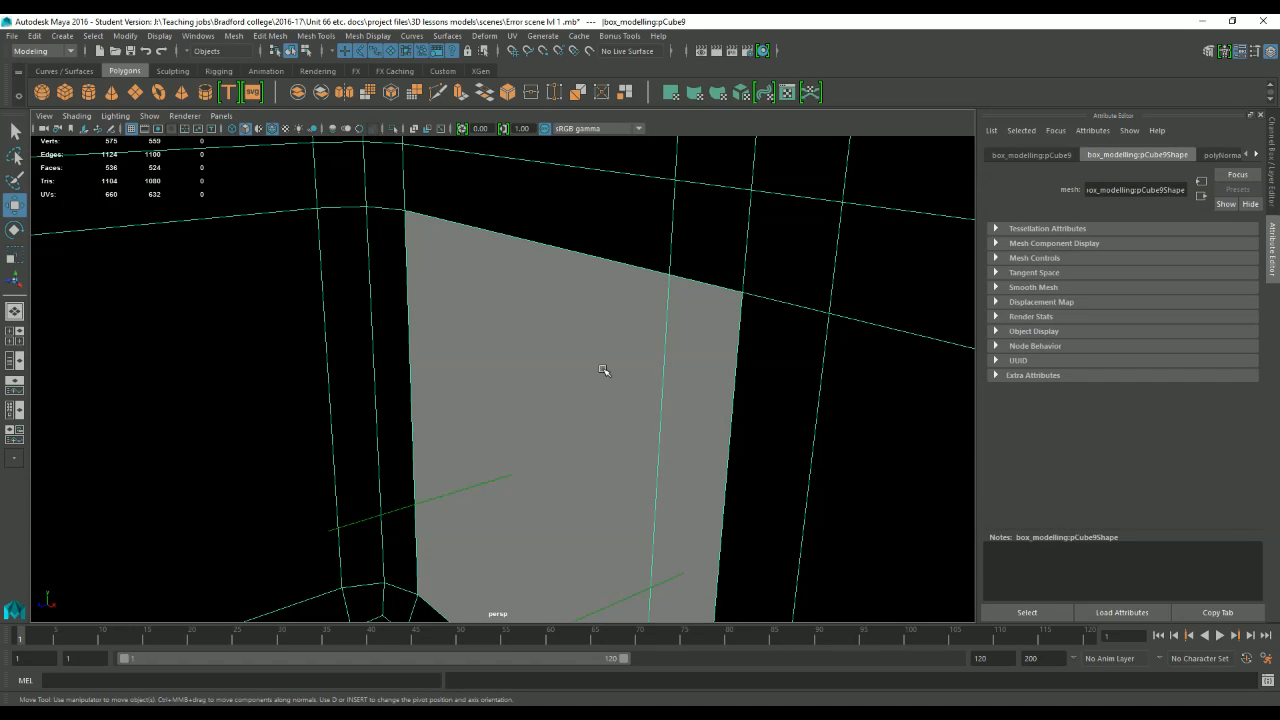
middle_click_drag(606, 387, 565, 139, "alt")
left_click_drag(560, 285, 525, 317, "alt")
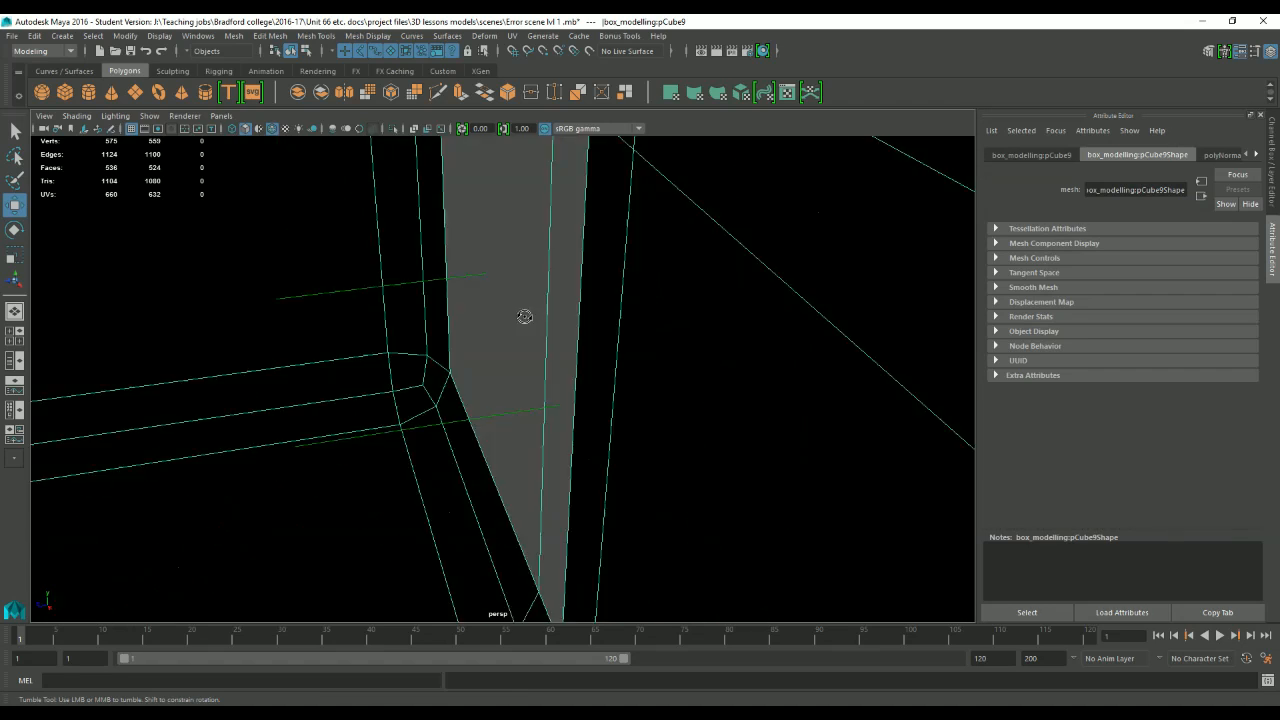
right_click_drag(525, 317, 471, 229, "alt")
right_click(470, 230)
left_click(469, 266)
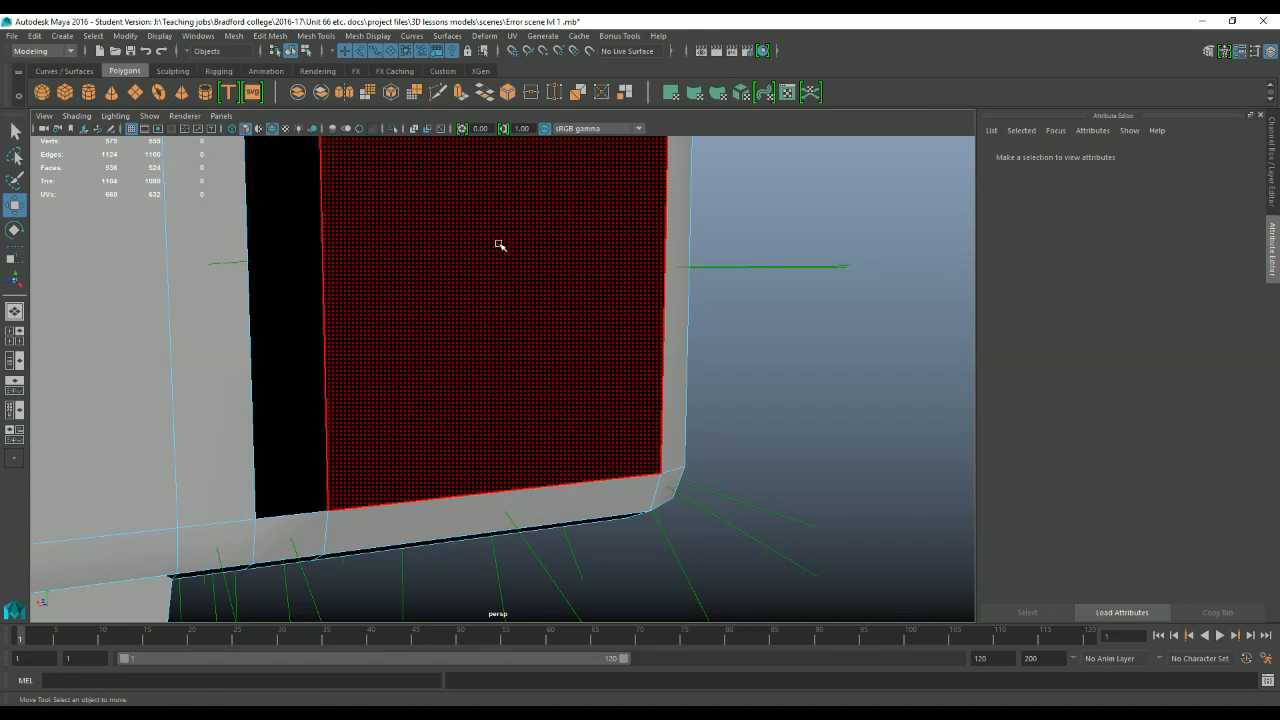
left_click(500, 243)
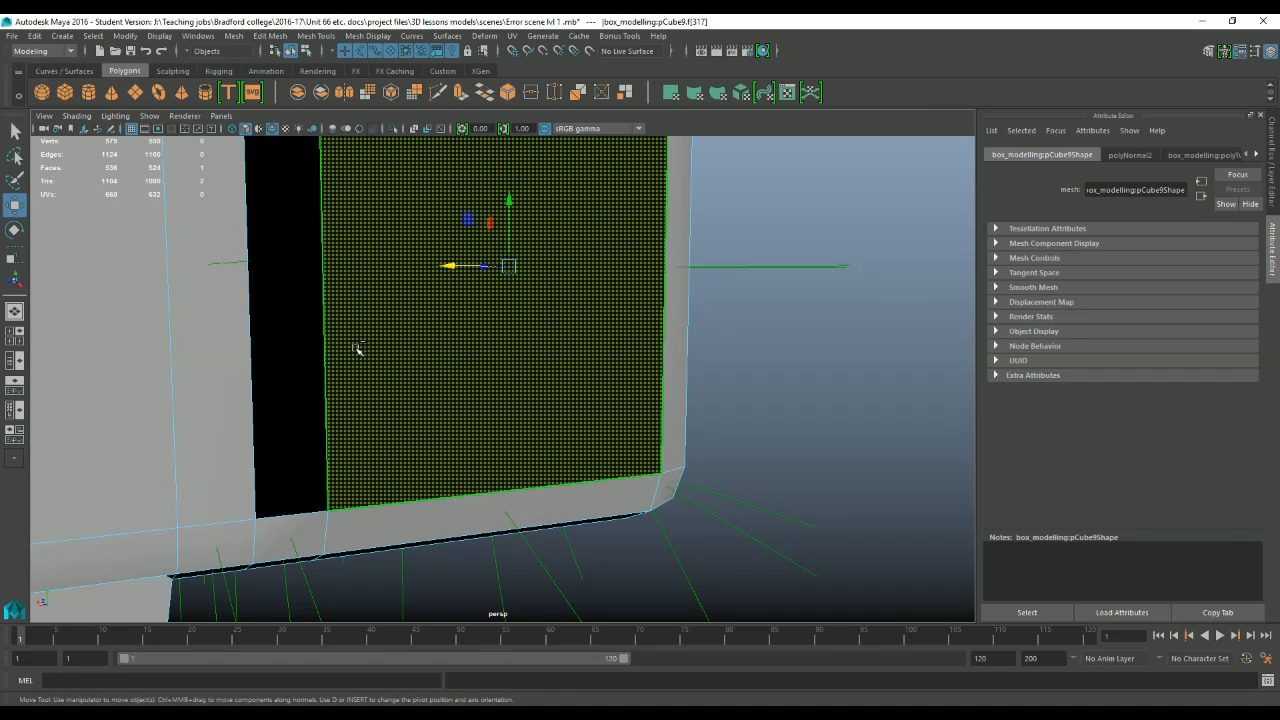
left_click(361, 38)
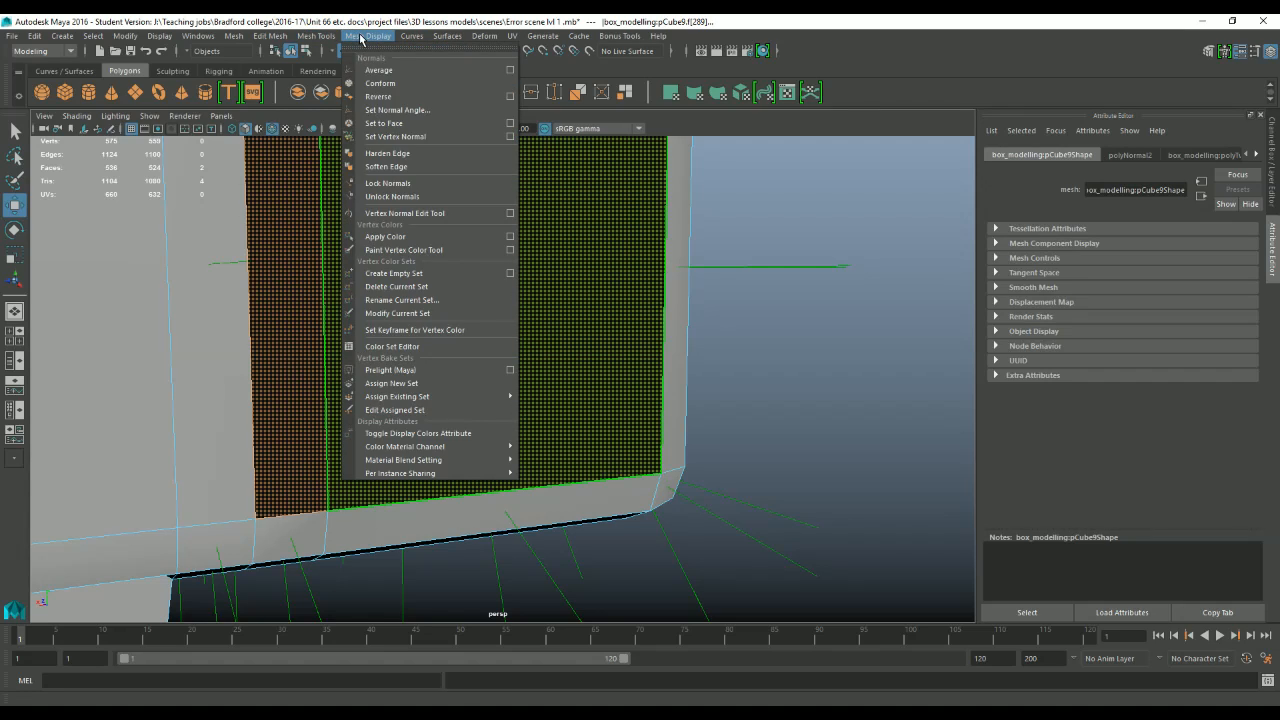
left_click(403, 97)
scroll(690, 268, "down", 5)
left_click(690, 268)
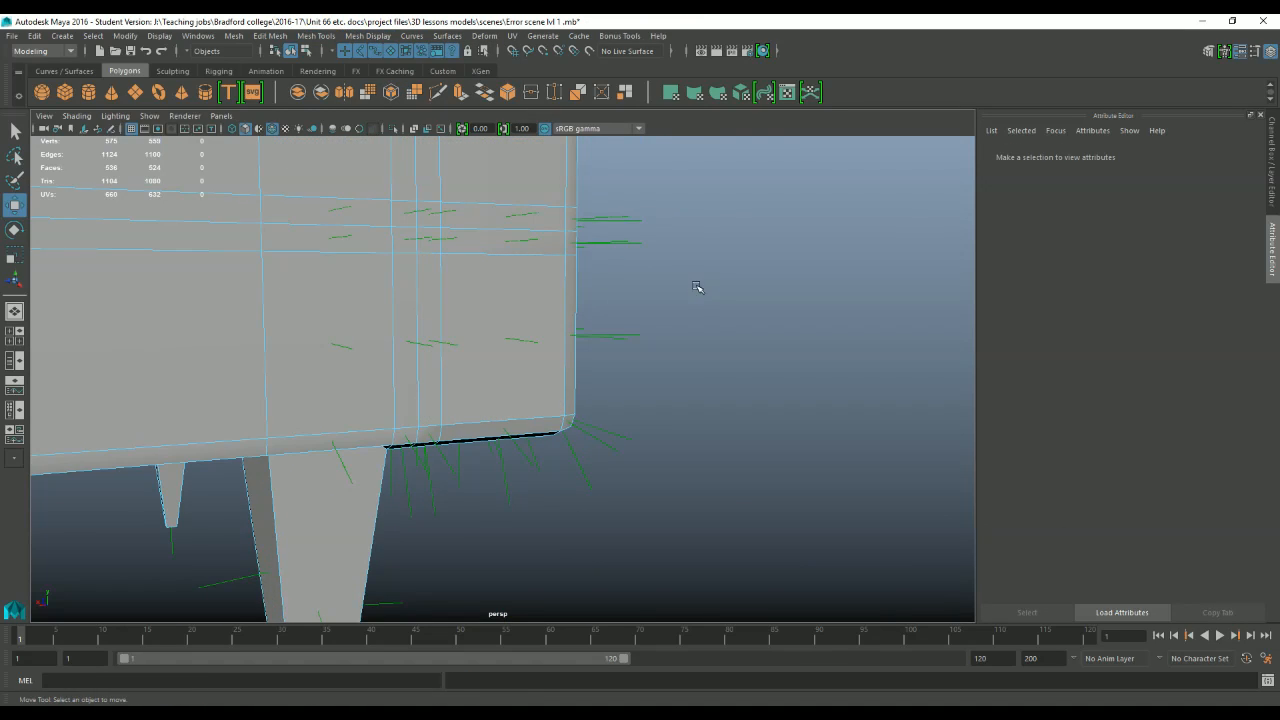
Return to object mode, select the chair frame, and turn off its Face Normals display.
left_click_drag(697, 286, 340, 171, "alt")
left_click(160, 41)
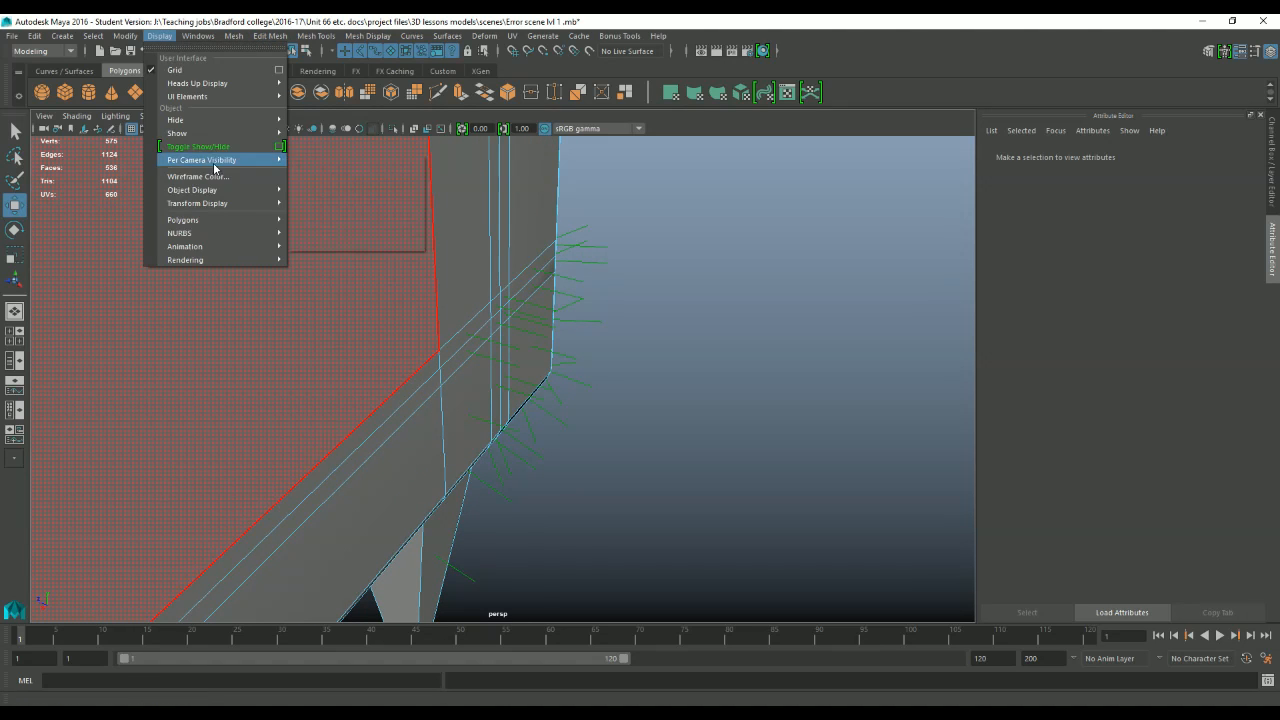
right_click_drag(482, 294, 532, 275)
left_click(355, 204)
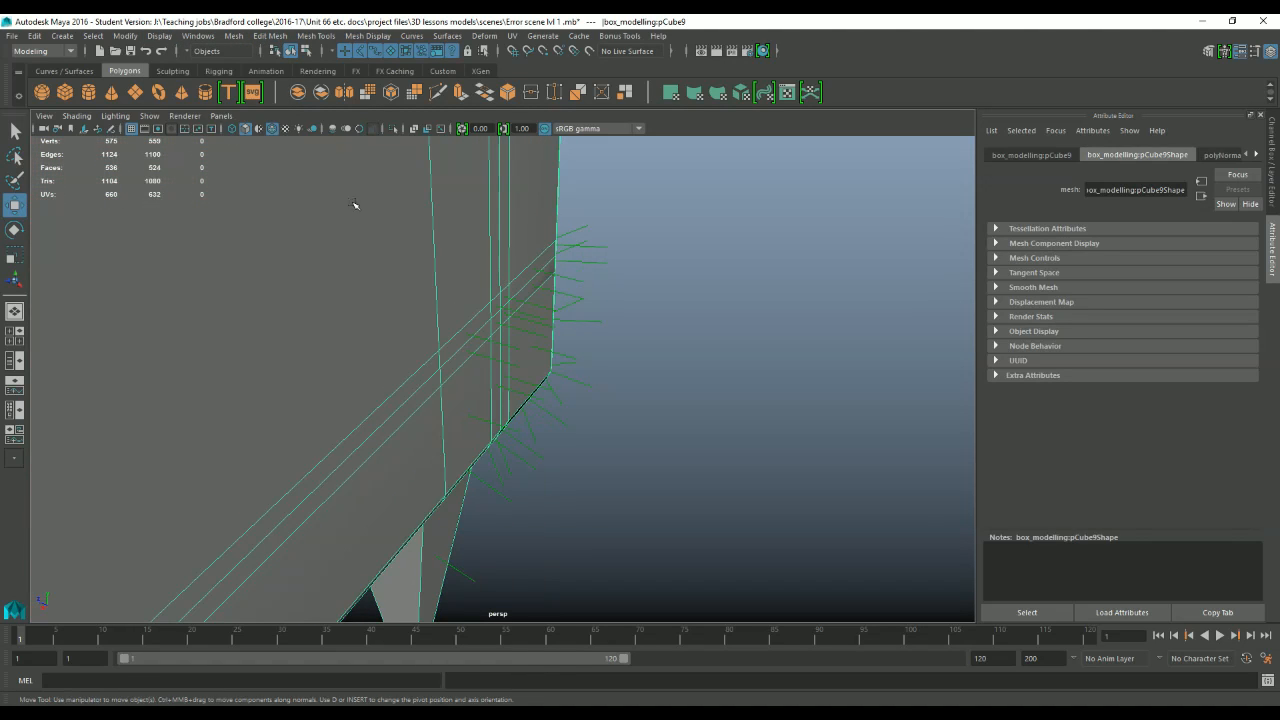
left_click(160, 36)
mouse_move(242, 220)
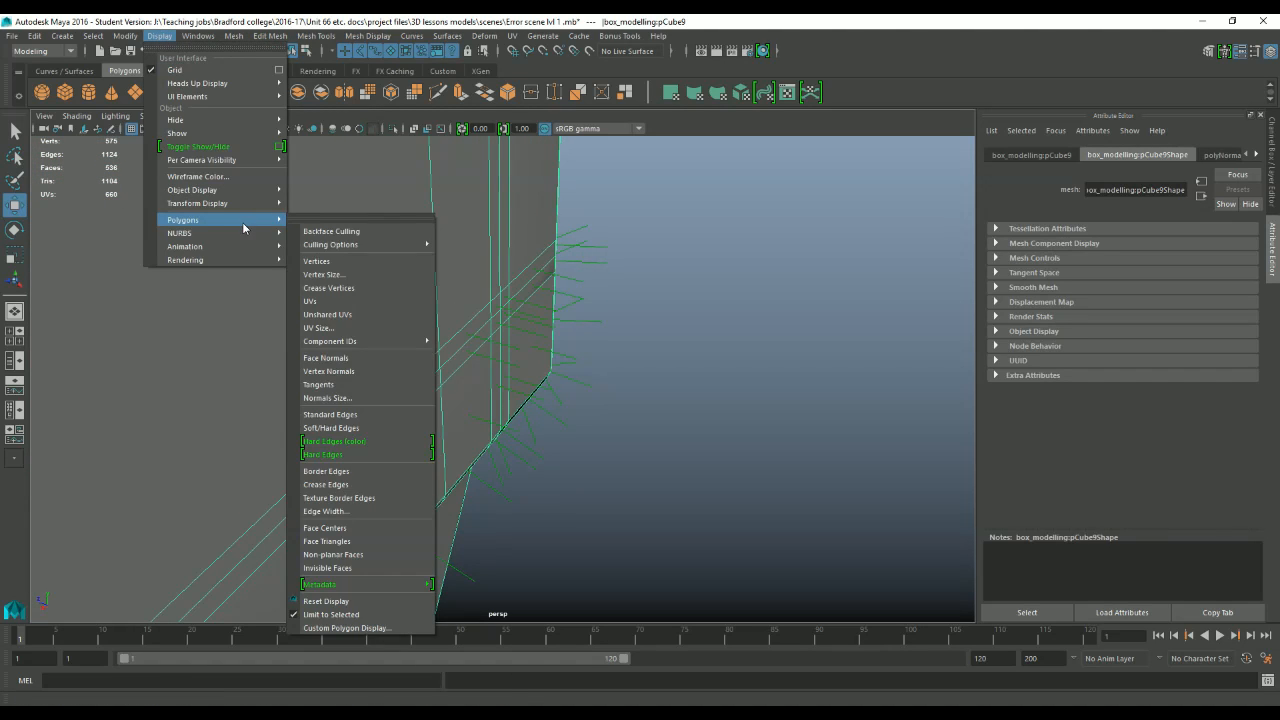
left_click(352, 360)
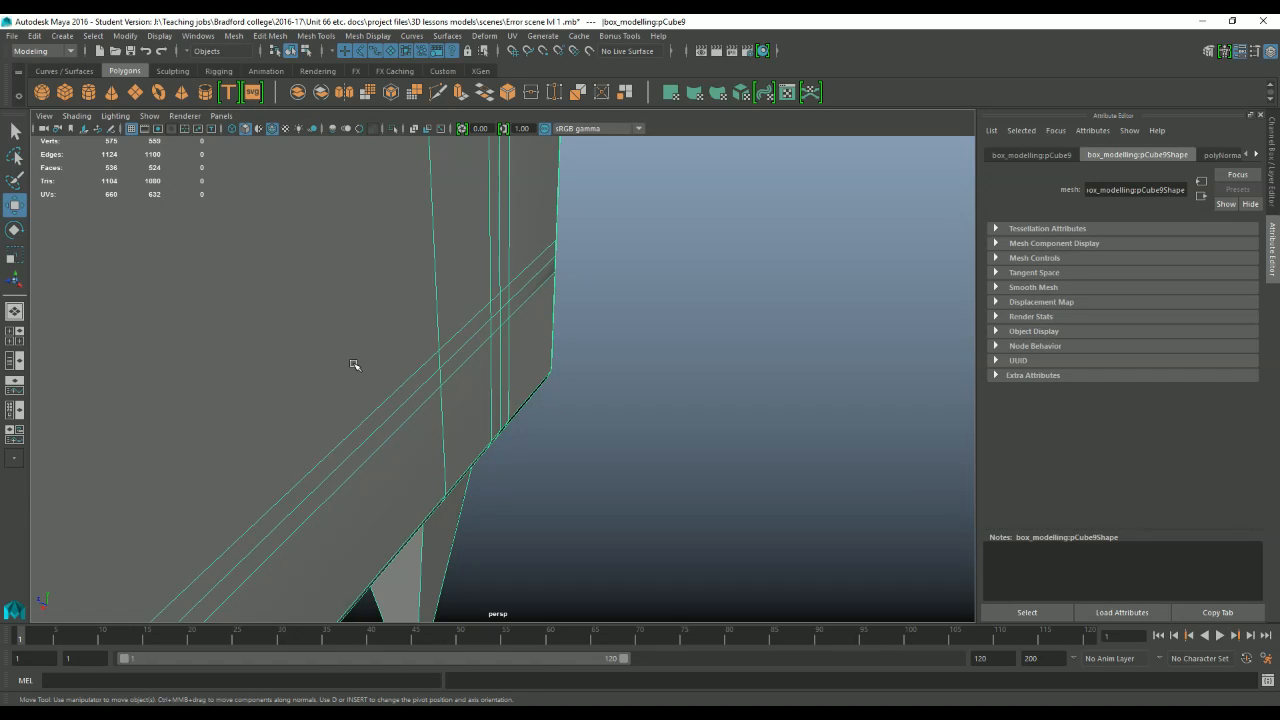
Examine the tangled edges low on the armrest's outer side and select one of the misplaced vertices in vertex mode.
left_click_drag(718, 360, 580, 374, "alt")
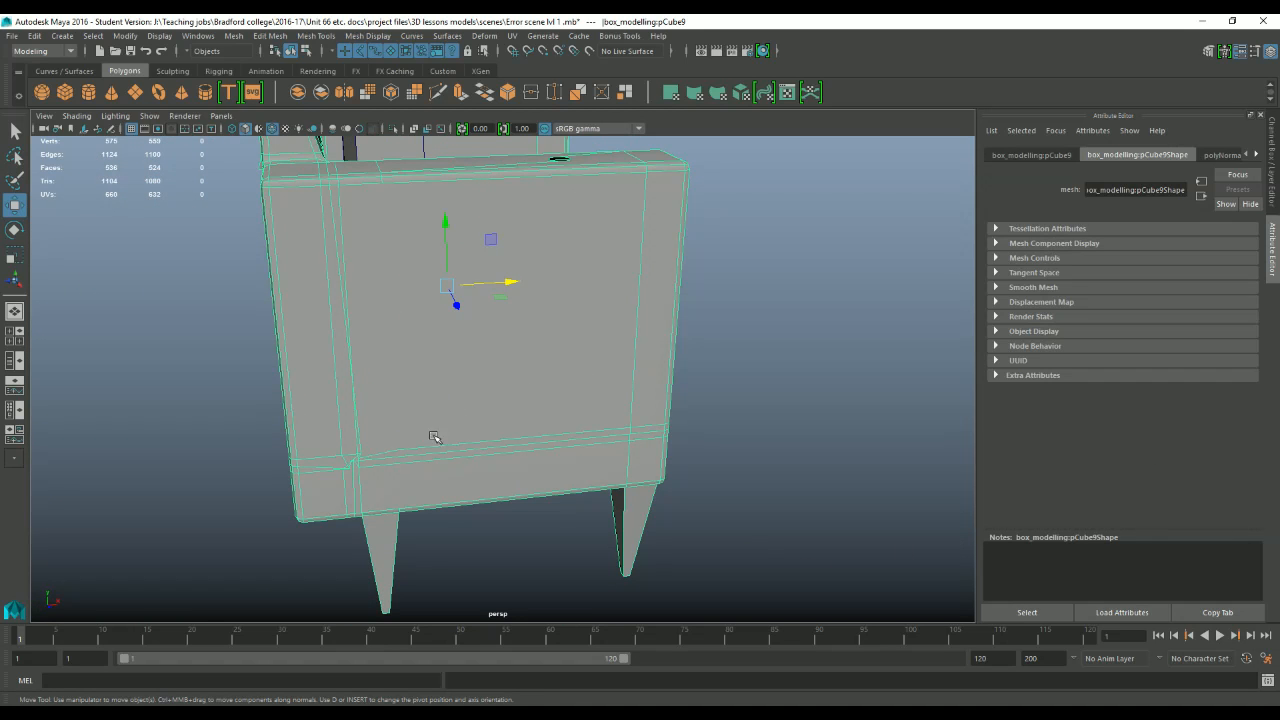
right_click_drag(434, 437, 526, 423, "alt")
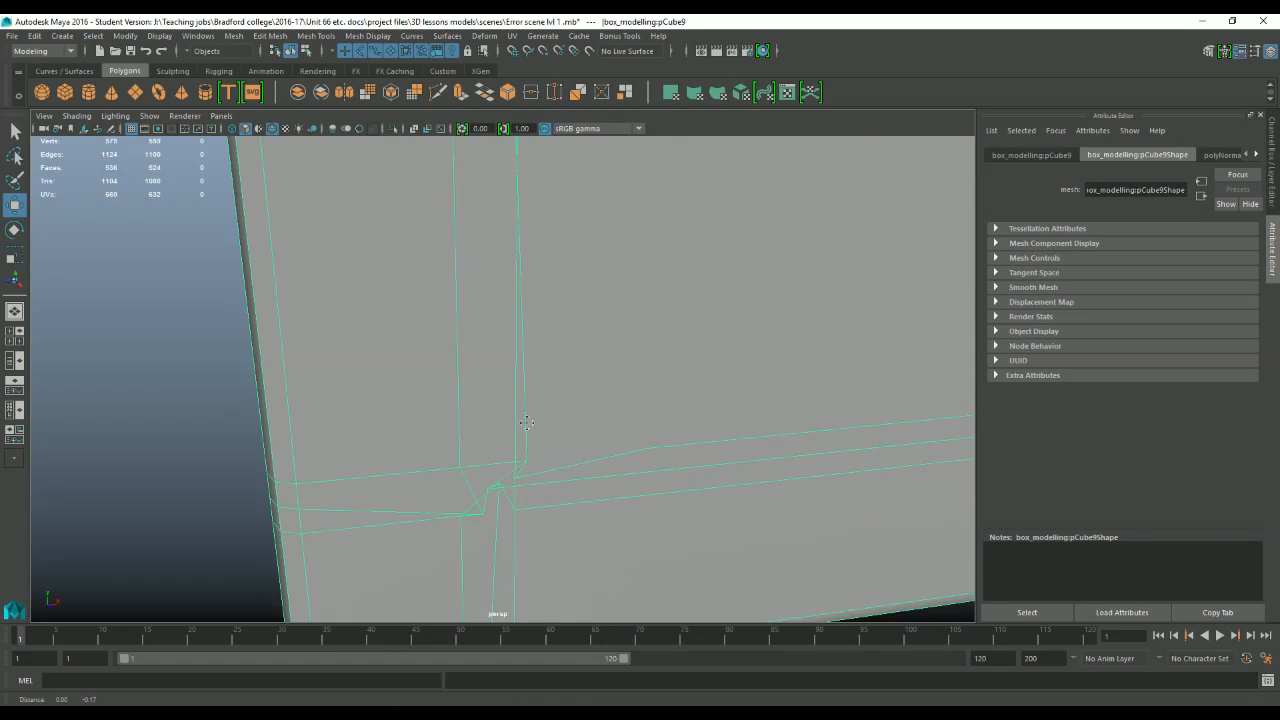
middle_click_drag(526, 423, 520, 392, "alt")
left_click_drag(520, 392, 531, 478, "alt")
scroll(575, 325, "up", 3)
middle_click_drag(580, 308, 599, 371, "alt")
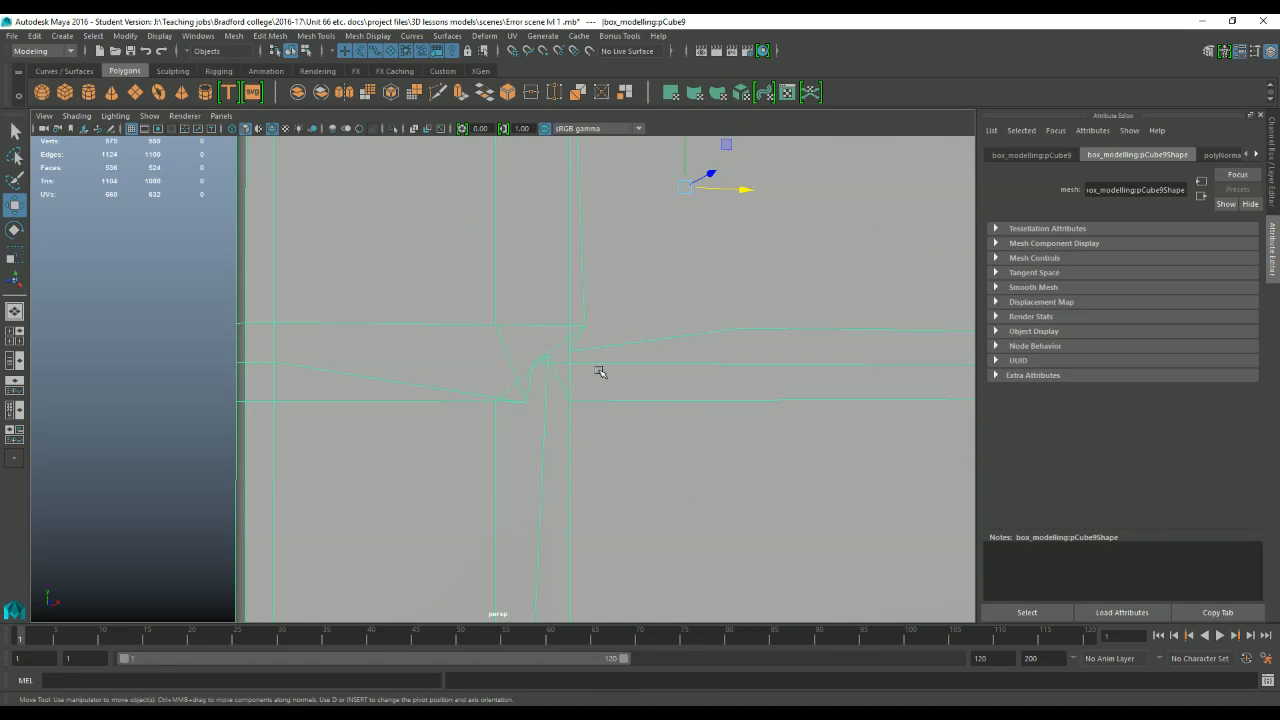
right_click_drag(600, 350, 535, 341)
left_click(527, 403)
scroll(559, 433, "up", 5)
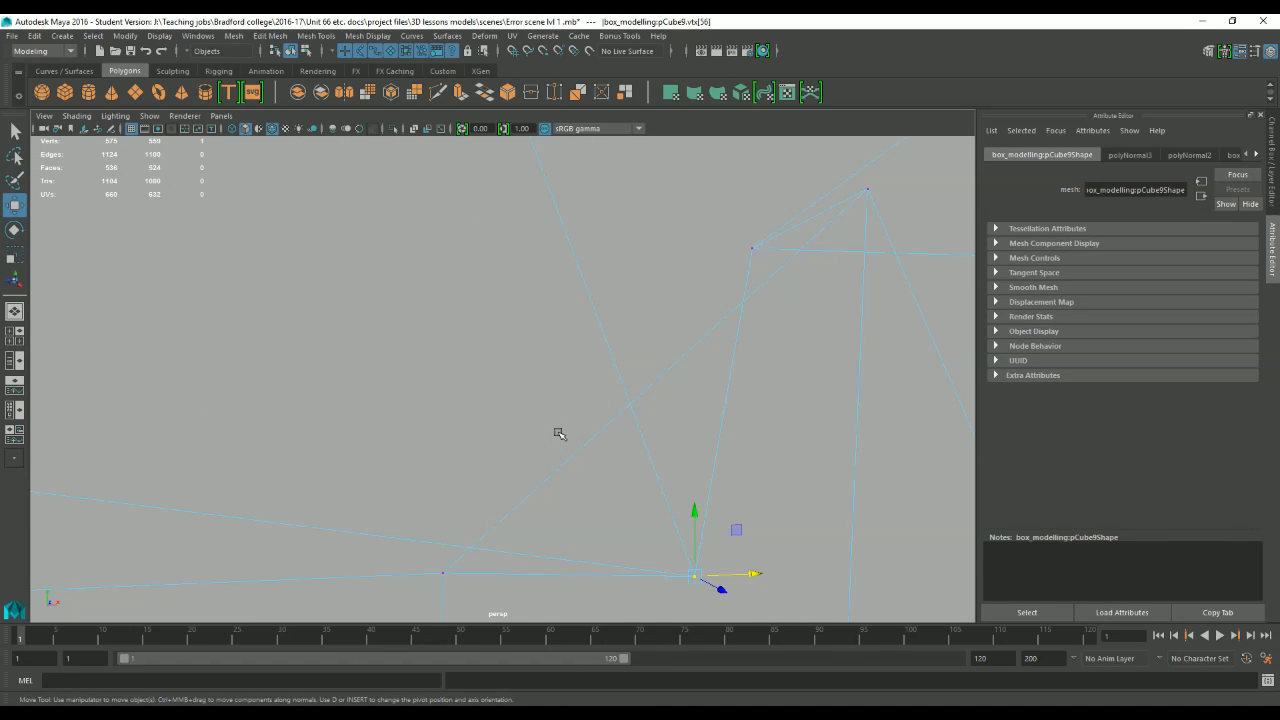
Trace the edge loops from the tangled junction up to the armrest's top edge to see how they should run.
scroll(559, 433, "down", 5)
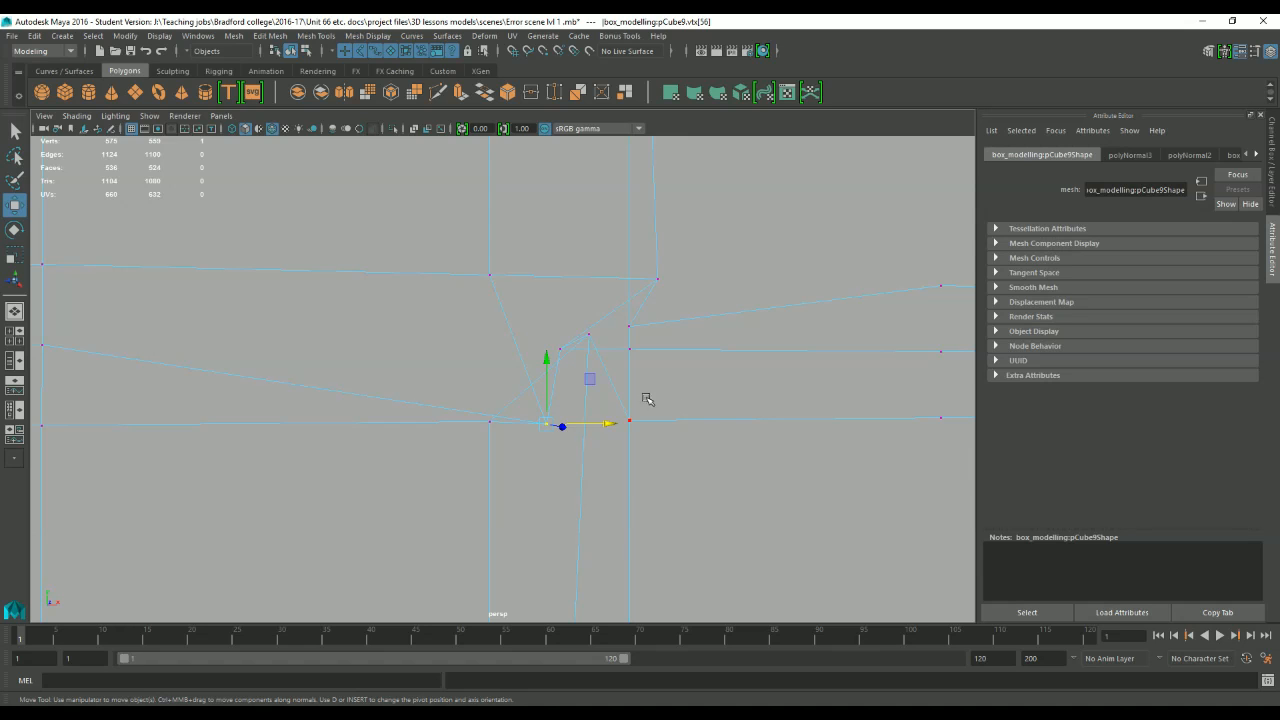
scroll(664, 394, "down", 4)
left_click_drag(633, 252, 609, 314, "alt")
scroll(611, 322, "down", 5)
middle_click_drag(611, 323, 555, 358, "alt")
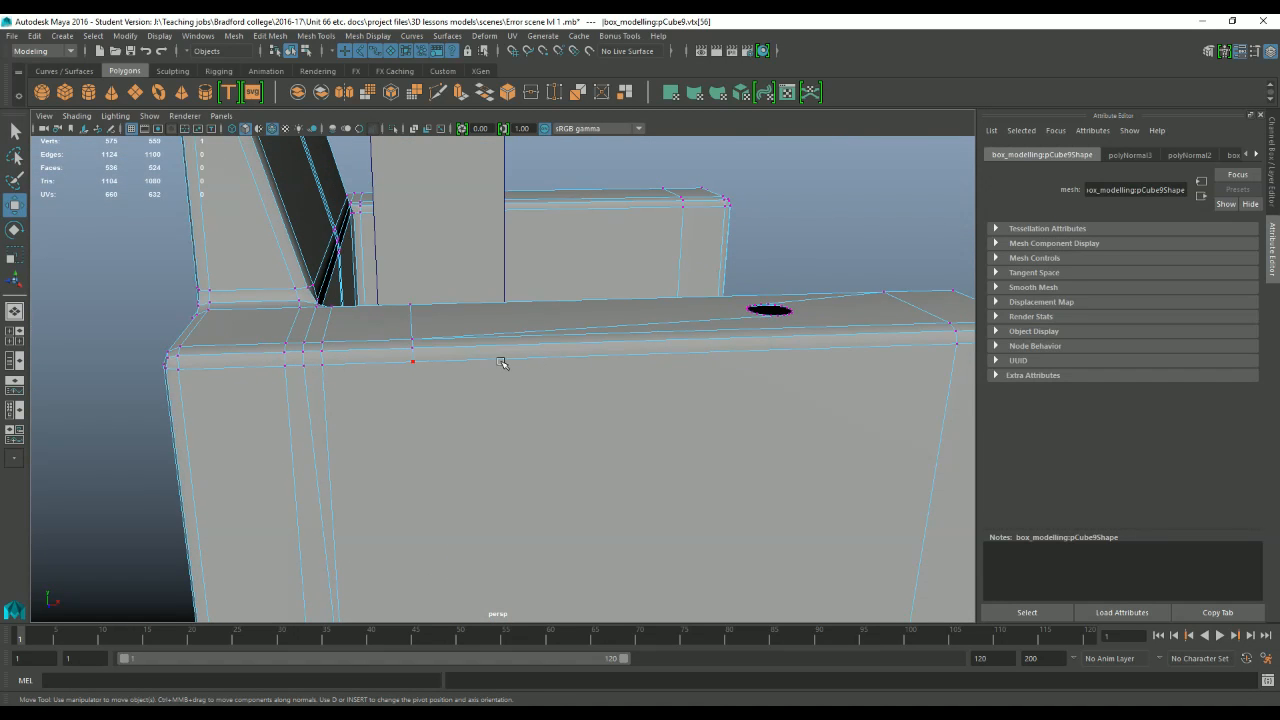
scroll(501, 362, "up", 3)
middle_click_drag(397, 360, 590, 298, "alt")
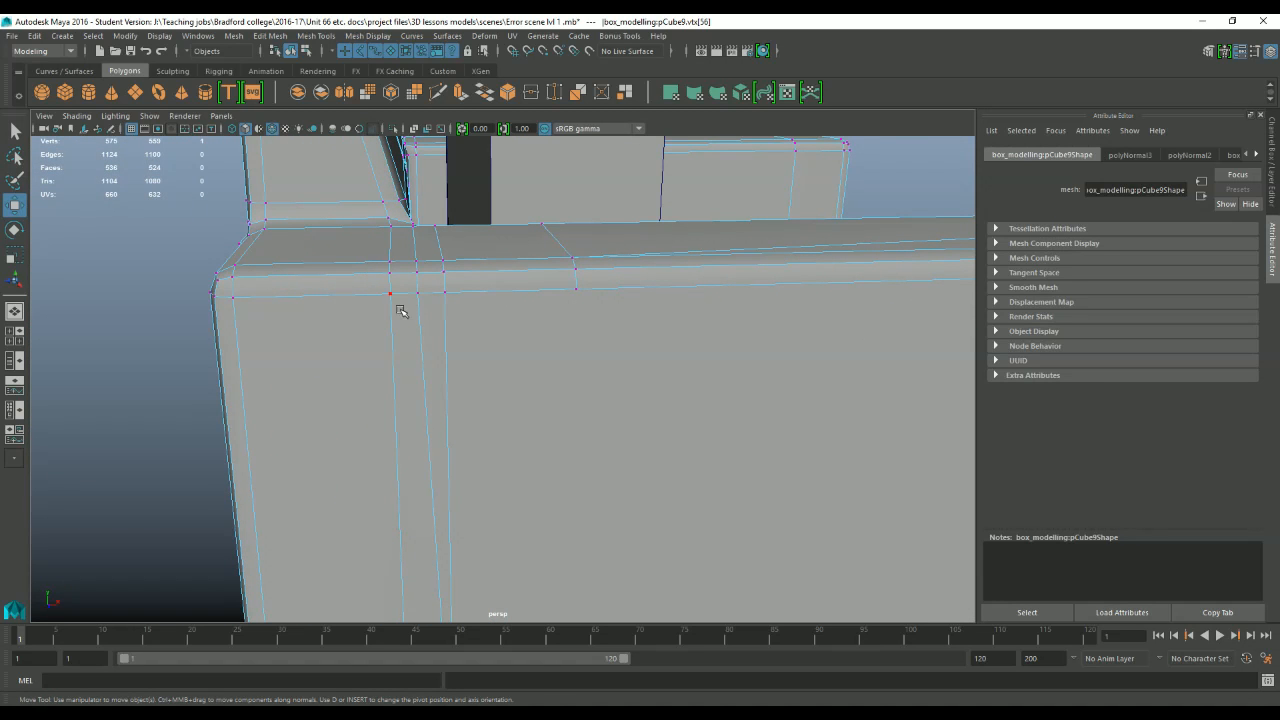
scroll(514, 302, "down", 3)
middle_click_drag(491, 447, 506, 215, "alt")
scroll(501, 408, "up", 5)
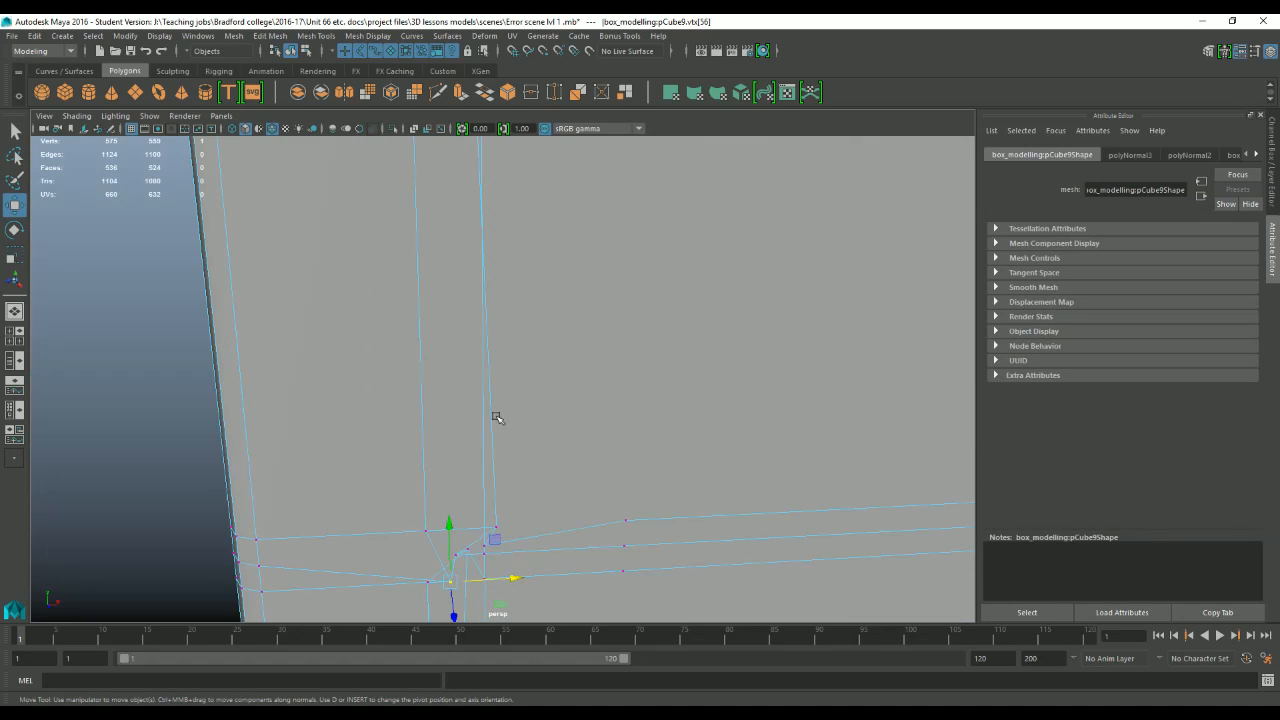
Frame the selected vertex and move it out of the tangle onto the vertical edge nearer the armrest's rear corner.
key("f")
scroll(484, 400, "down", 5)
middle_click_drag(423, 371, 431, 432, "alt")
left_click_drag(508, 385, 465, 234)
right_click(550, 351)
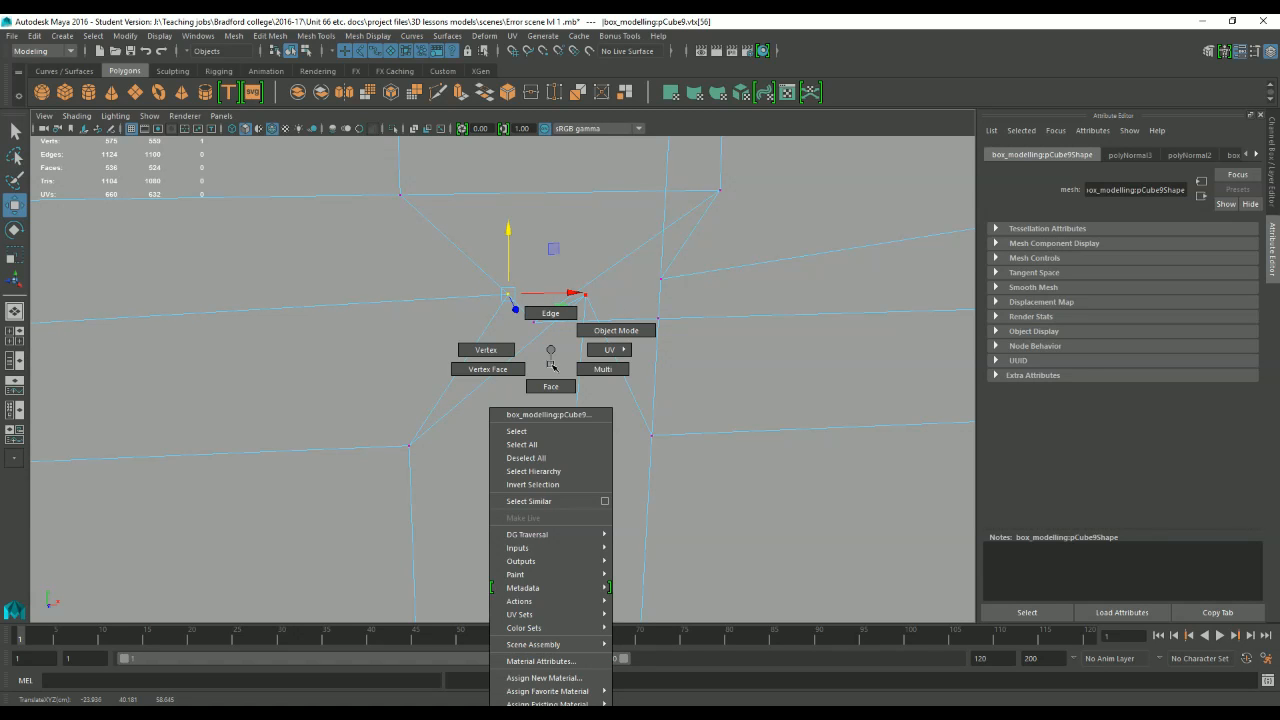
left_click(504, 351)
left_click_drag(569, 290, 470, 283)
Separate the two crossed middle vertices, placing one on the lower horizontal edge and the other directly above it.
left_click_drag(540, 321, 727, 318)
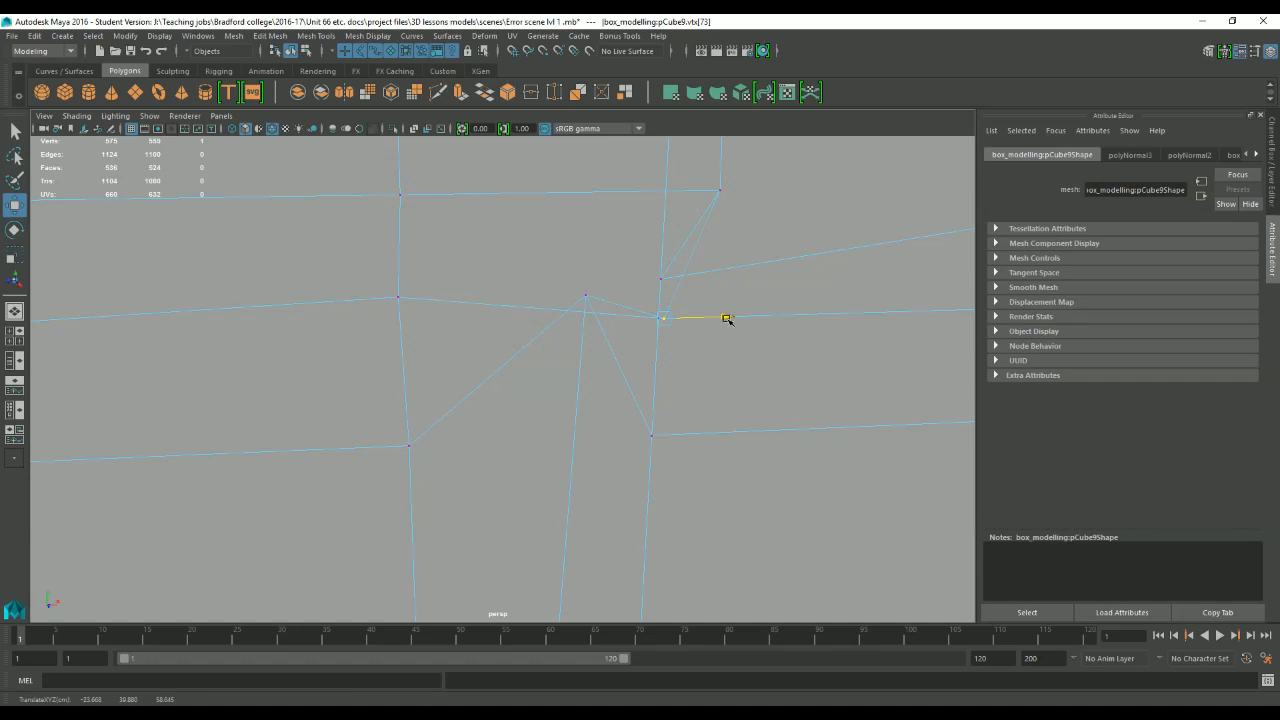
left_click(585, 297)
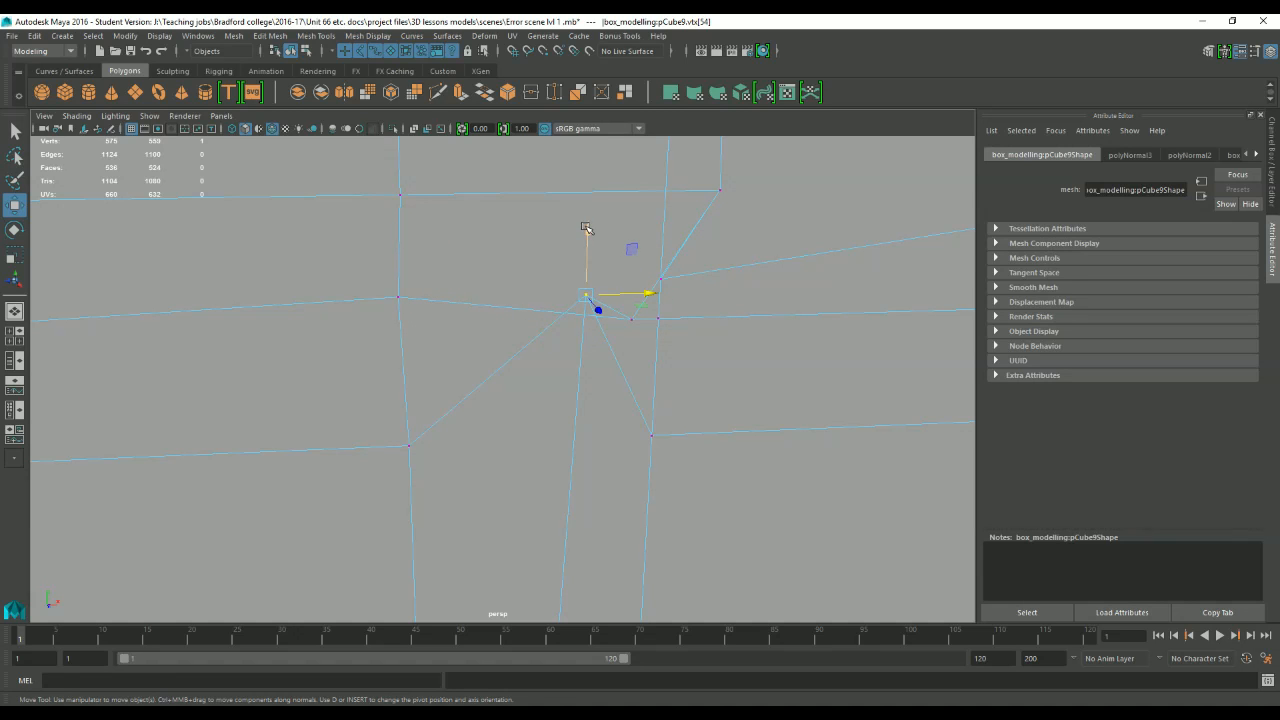
left_click_drag(586, 228, 603, 370)
left_click(635, 324)
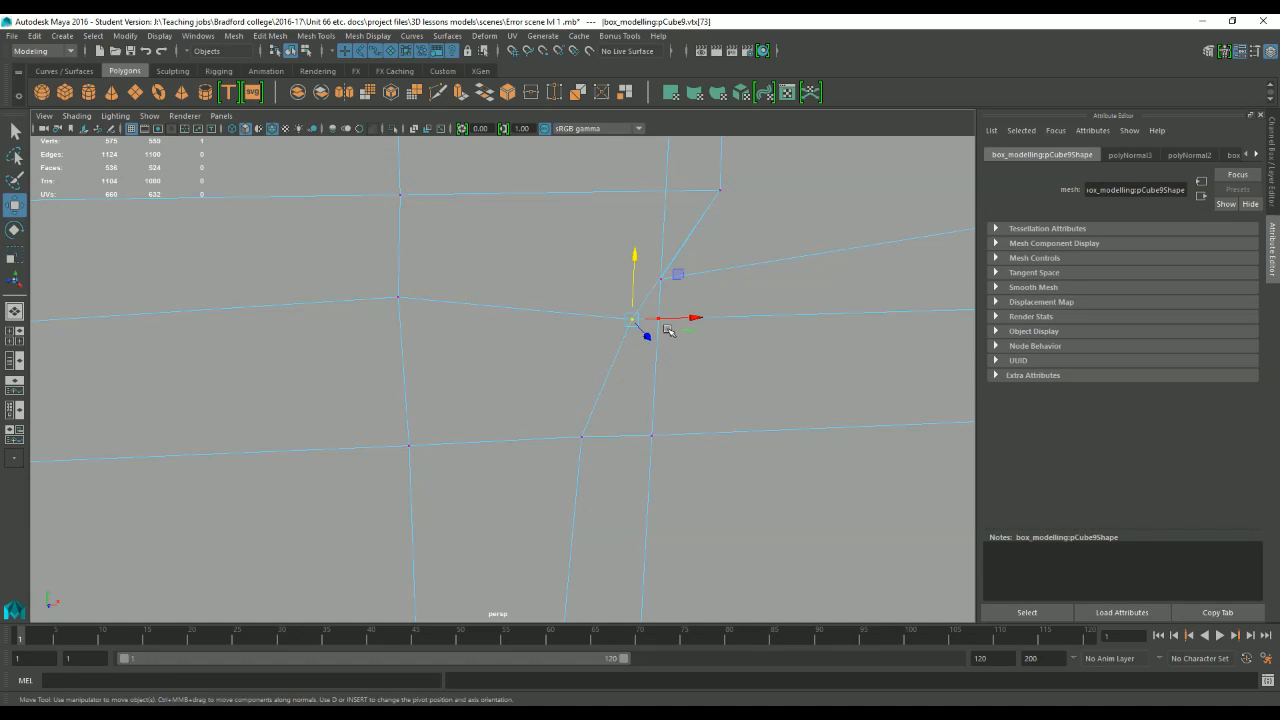
left_click_drag(688, 317, 563, 316)
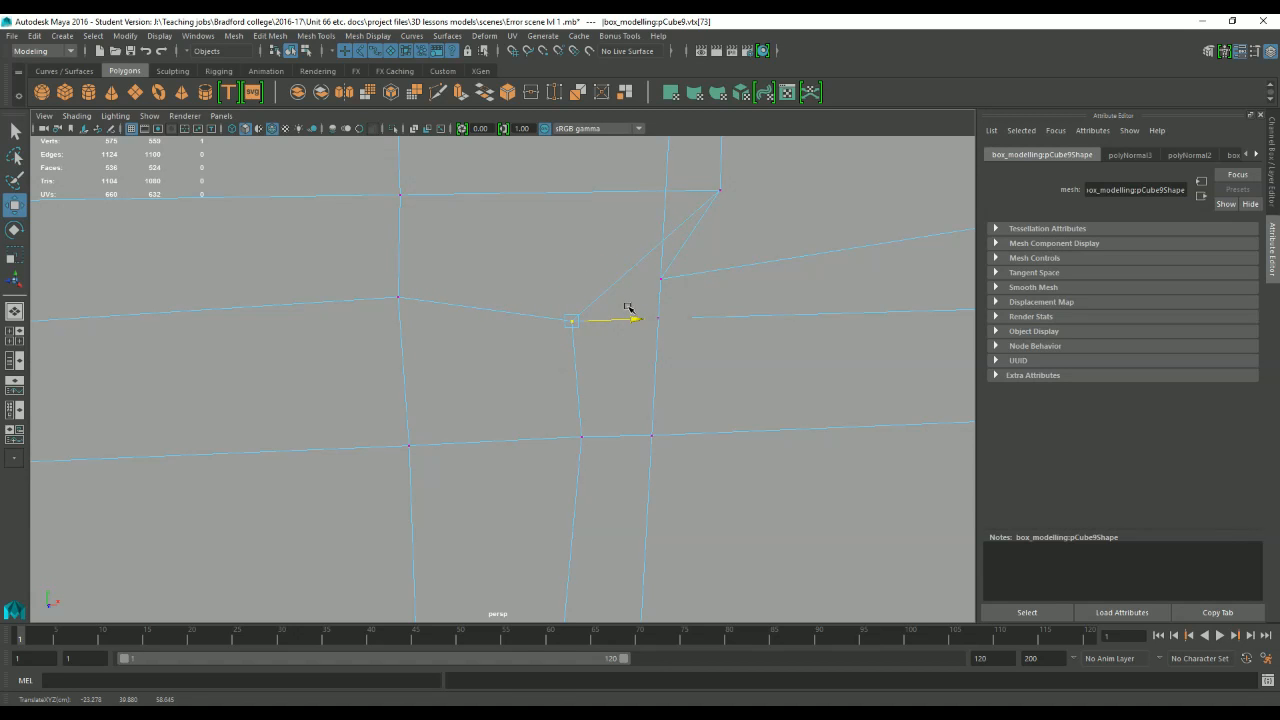
Pull the vertex hidden in the upper overlap clear and align the junction's top middle vertex with the middle vertical edge.
left_click(698, 233)
left_click_drag(716, 279, 798, 232)
scroll(700, 212, "down", 2)
middle_click_drag(622, 236, 622, 326, "alt")
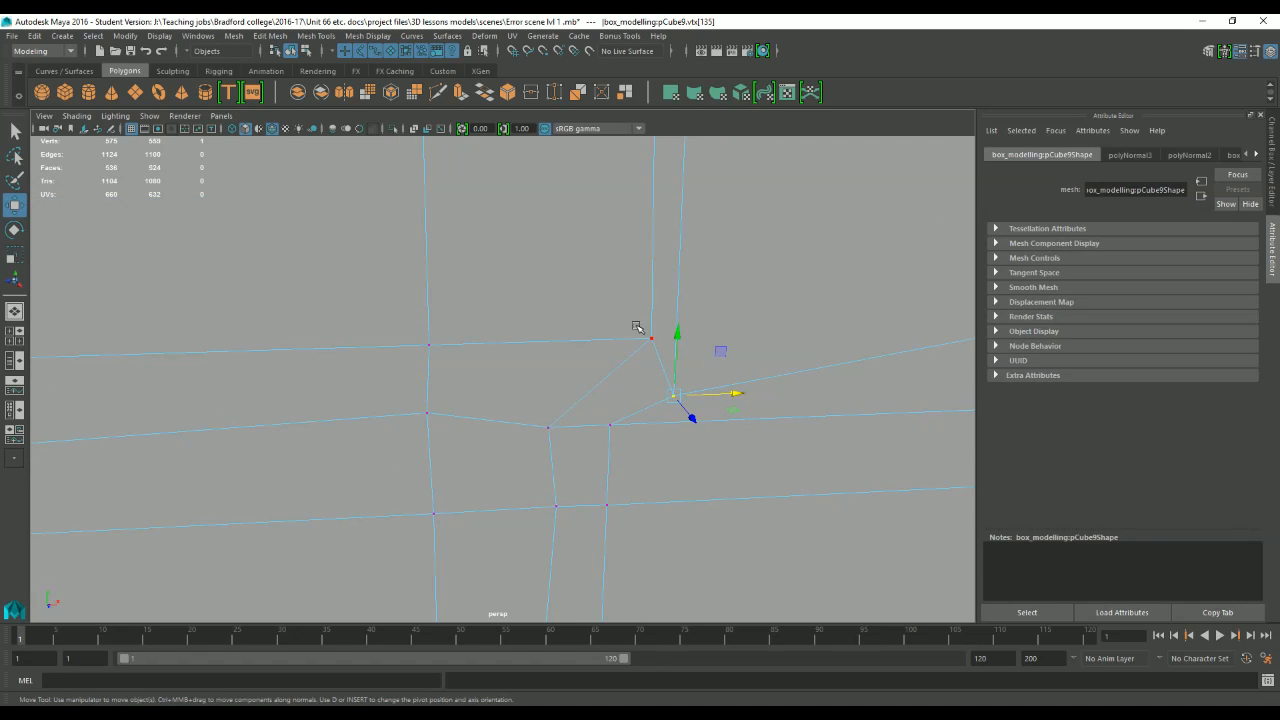
left_click(643, 334)
left_click_drag(714, 336, 609, 320)
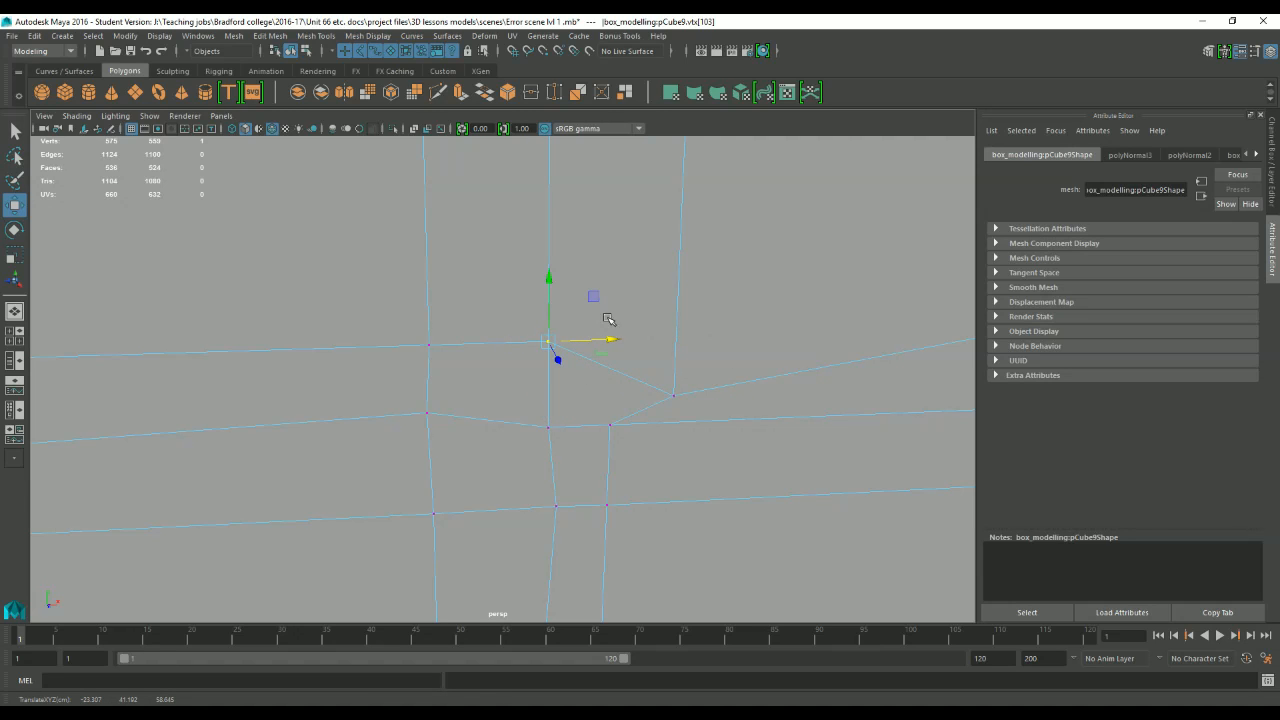
Level the junction's middle row of vertices and move the stray upper vertex back into the top row of the grid.
left_click(548, 428)
left_click(550, 364)
left_click(427, 415)
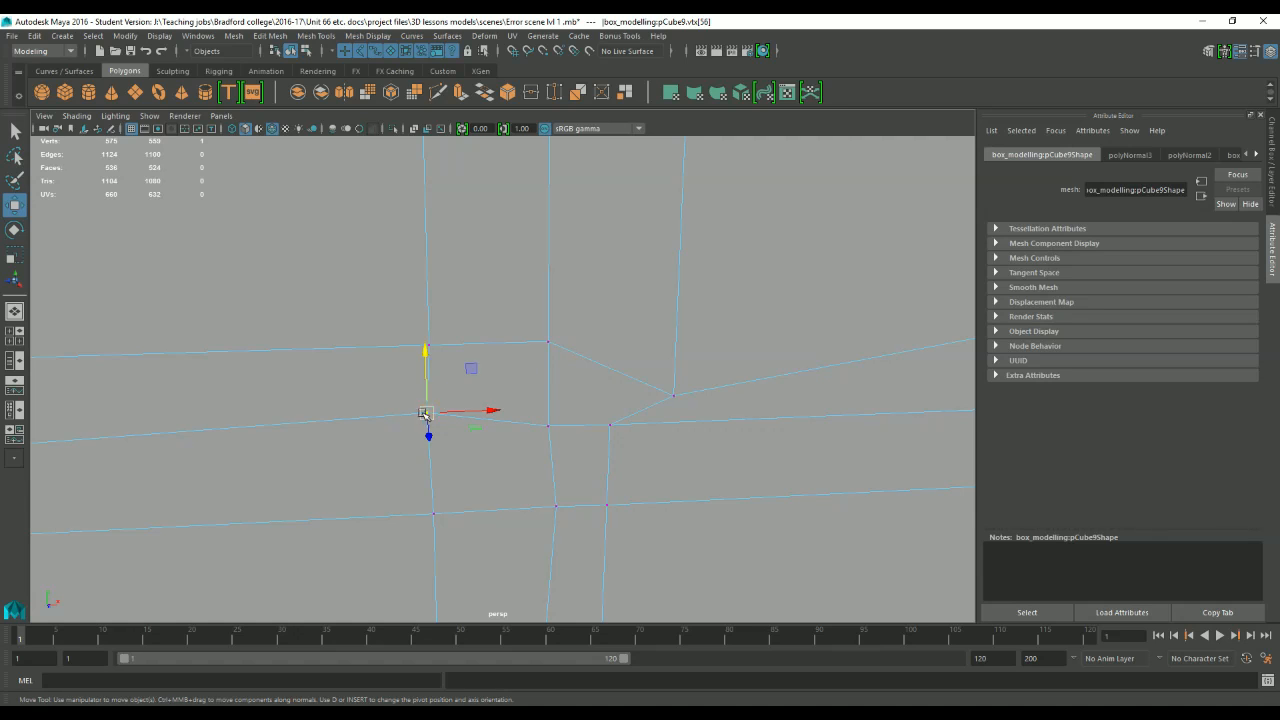
left_click_drag(427, 356, 426, 373)
left_click(673, 395)
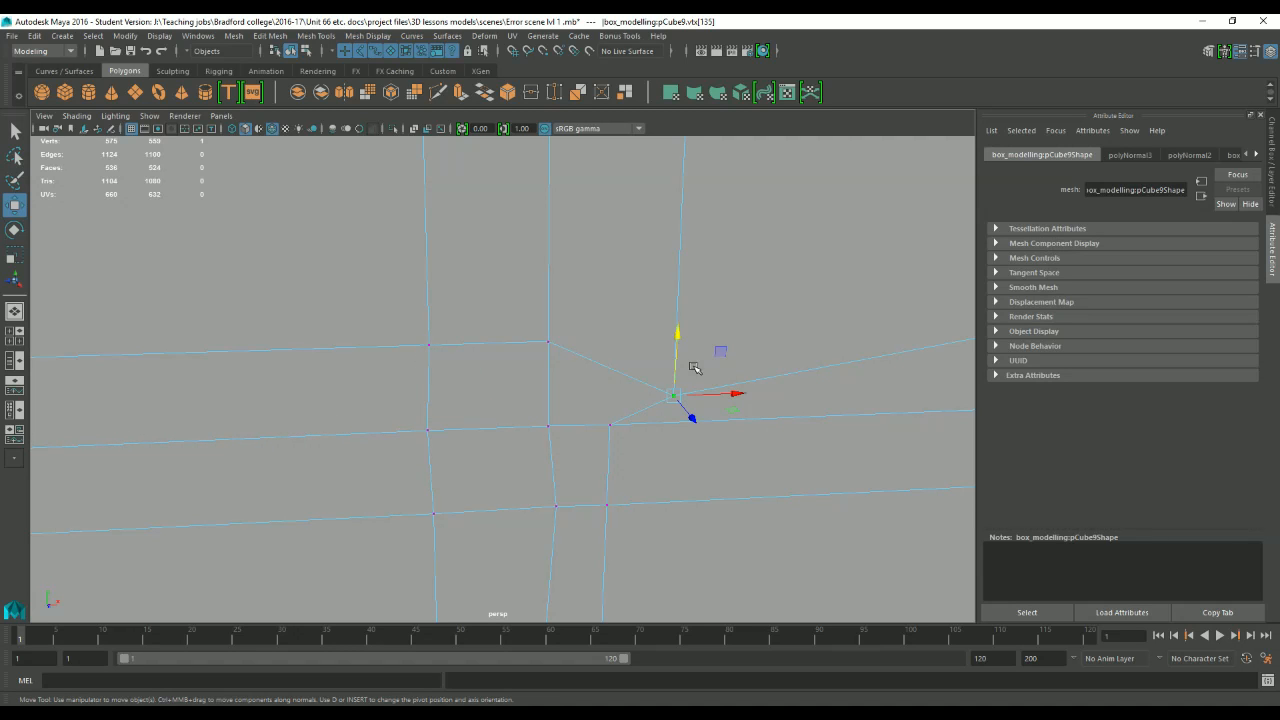
left_click_drag(673, 395, 676, 341)
middle_click_drag(608, 432, 618, 344, "alt")
Nudge the lower middle vertex and two middle-row vertices sideways to straighten the junction's vertical edges.
left_click(558, 420)
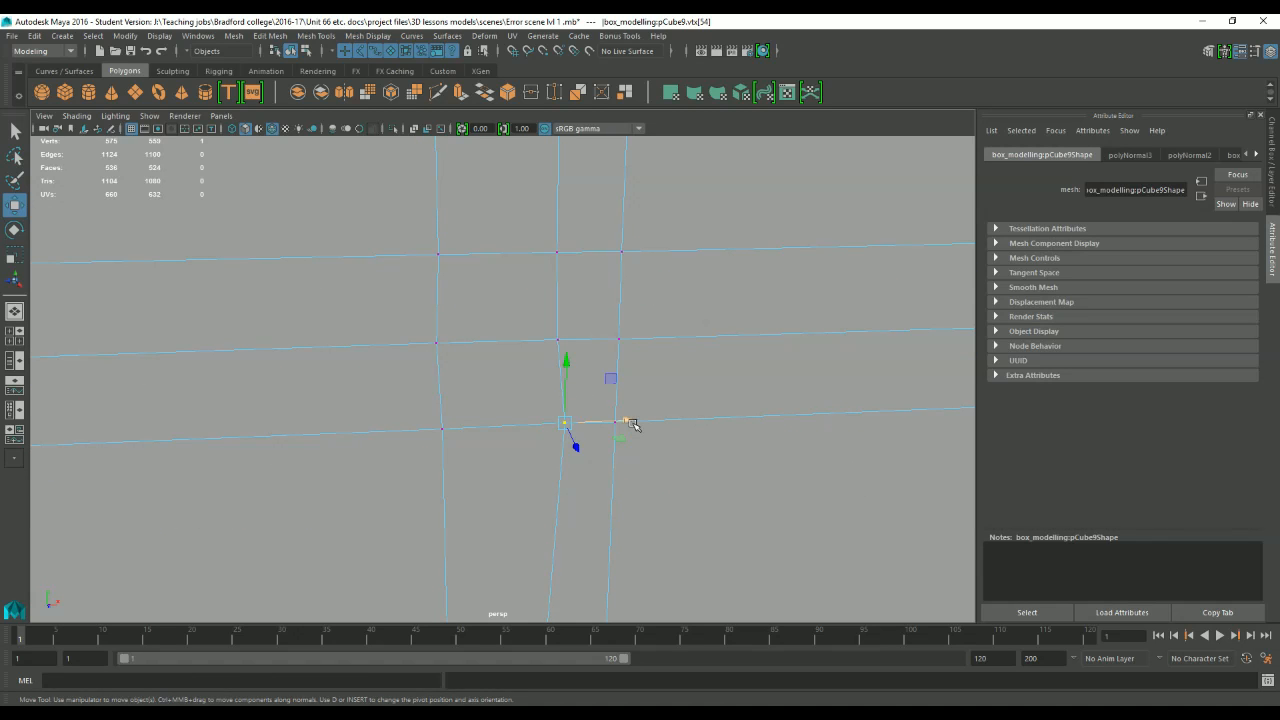
mouse_move(623, 420)
left_mouse_down()
mouse_move(606, 423)
mouse_move(620, 423)
left_mouse_up()
left_click(438, 345)
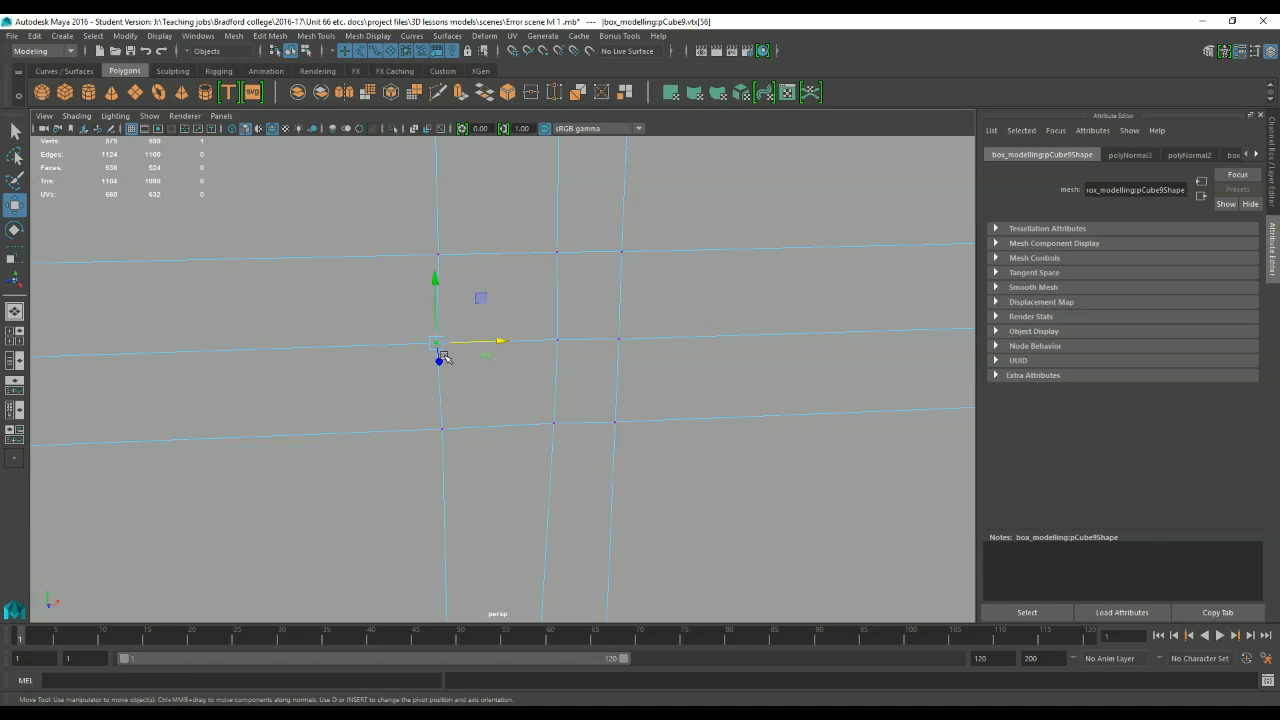
left_click_drag(499, 343, 502, 343)
left_click(561, 347)
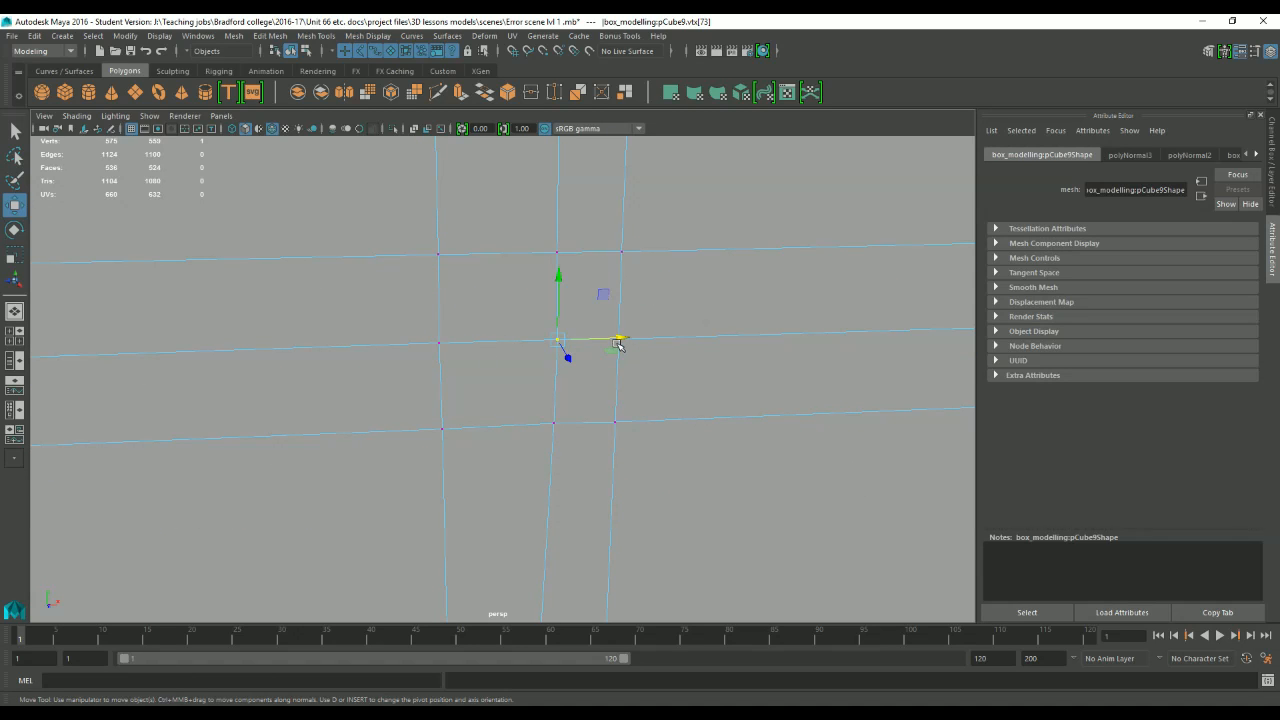
left_click_drag(617, 342, 613, 341)
Shift the three vertices of the junction's middle column sideways to line up with the vertical edge loop below.
scroll(596, 427, "down", 3)
middle_click_drag(596, 427, 540, 325, "alt")
left_click(510, 312)
scroll(568, 345, "down", 1)
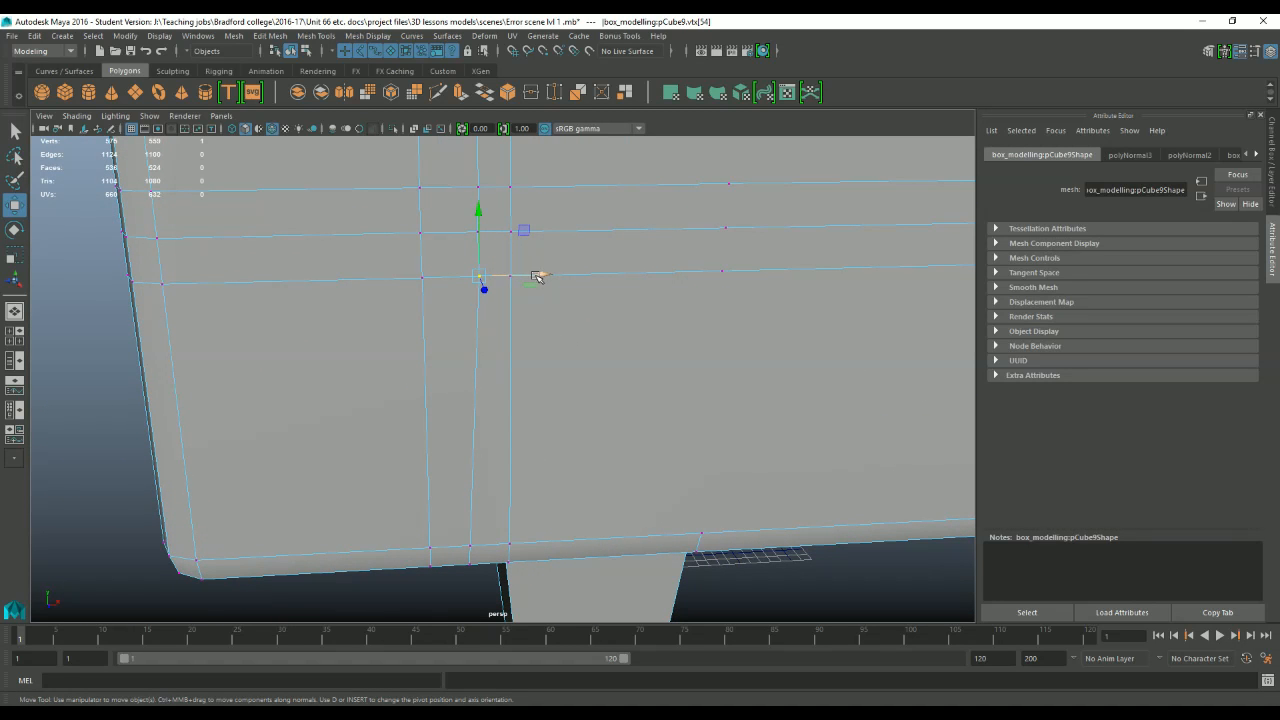
left_click_drag(537, 275, 528, 280)
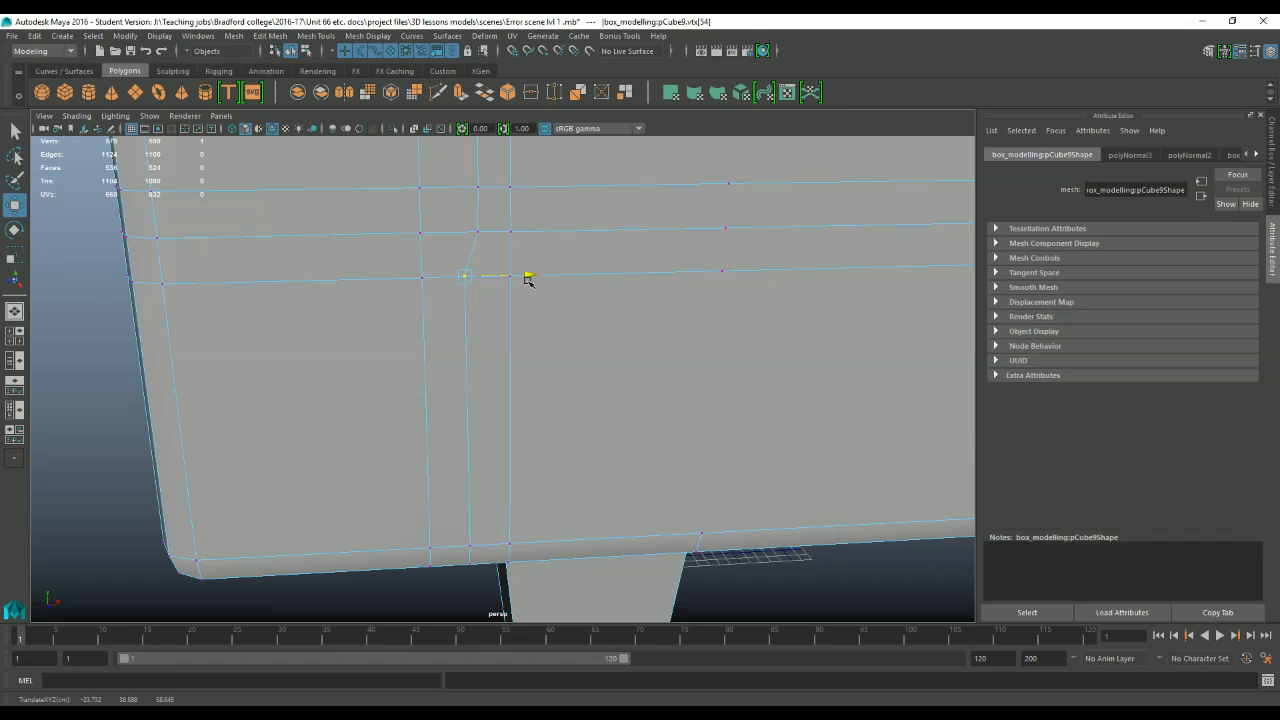
left_click(478, 232)
middle_click_drag(534, 177, 635, 451, "alt")
Inspect the edge loops and vertices on the adjoining sides of the chair frame.
left_click_drag(635, 451, 674, 411, "alt")
left_click_drag(575, 400, 538, 424, "alt")
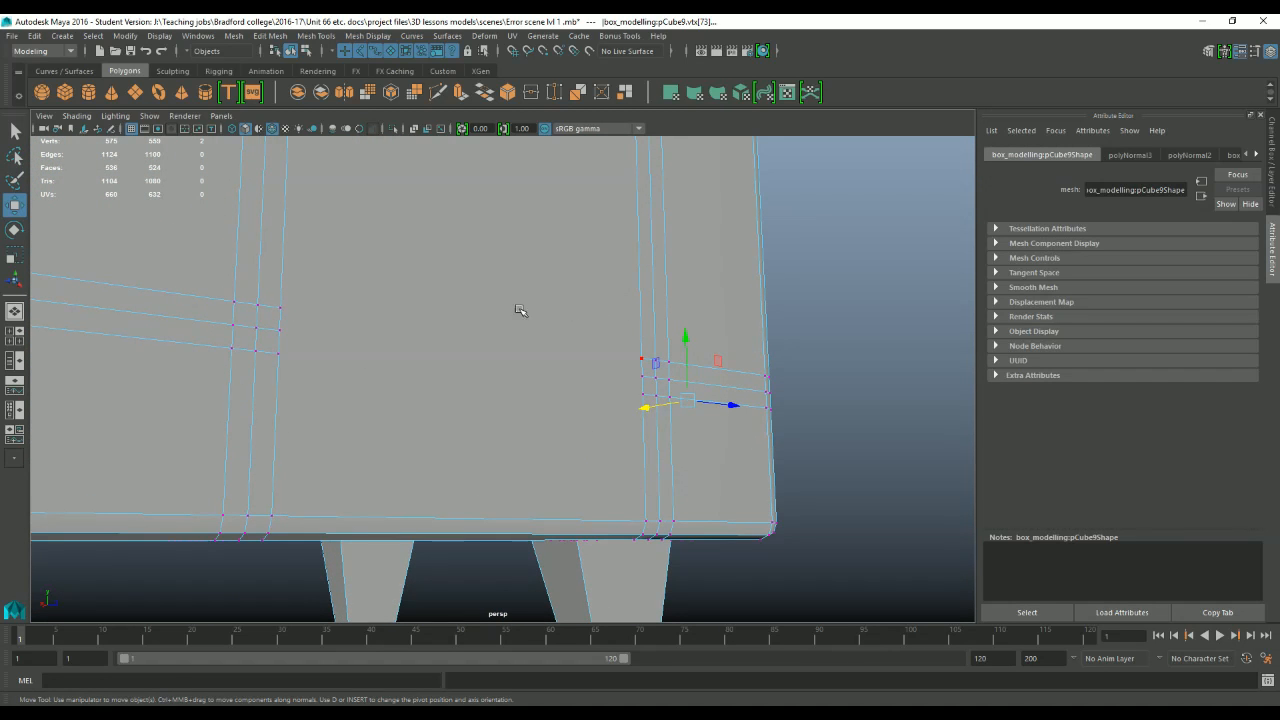
left_click_drag(517, 309, 511, 347, "alt")
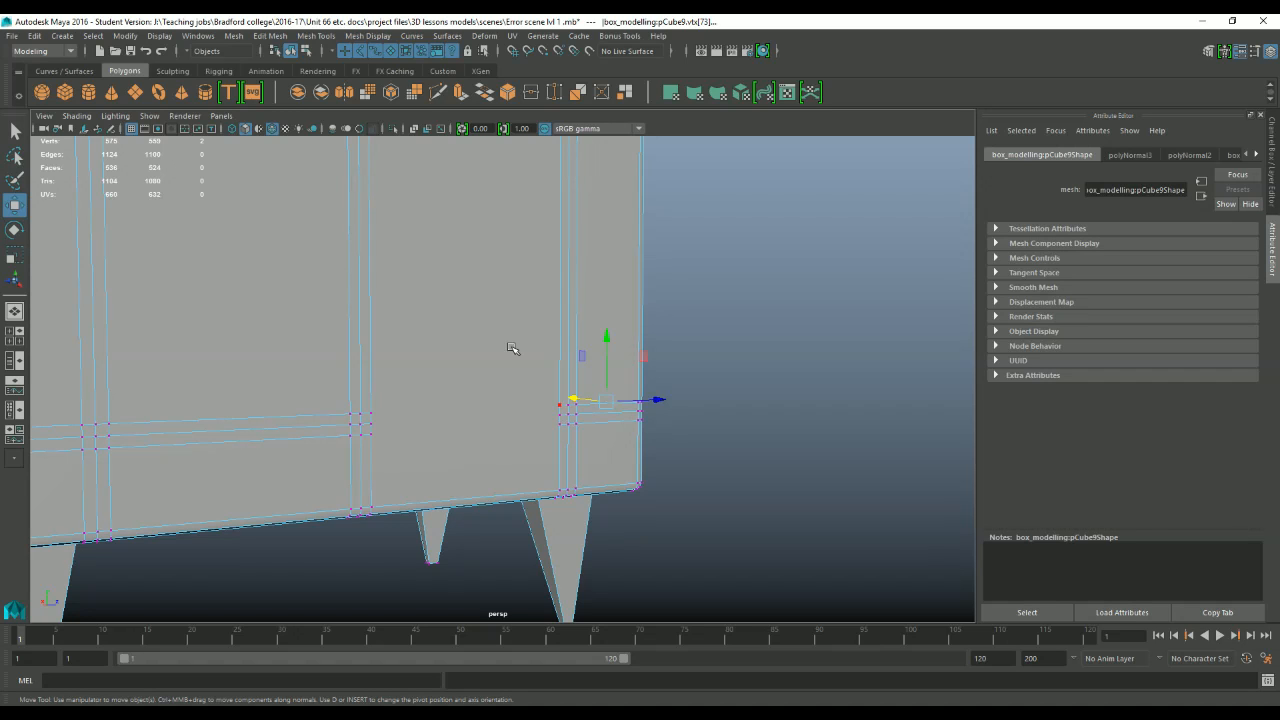
Examine the interrupted horizontal edge loops between the two vertical edge groups near the base of the chair frame's side panel.
right_click_drag(478, 298, 465, 238)
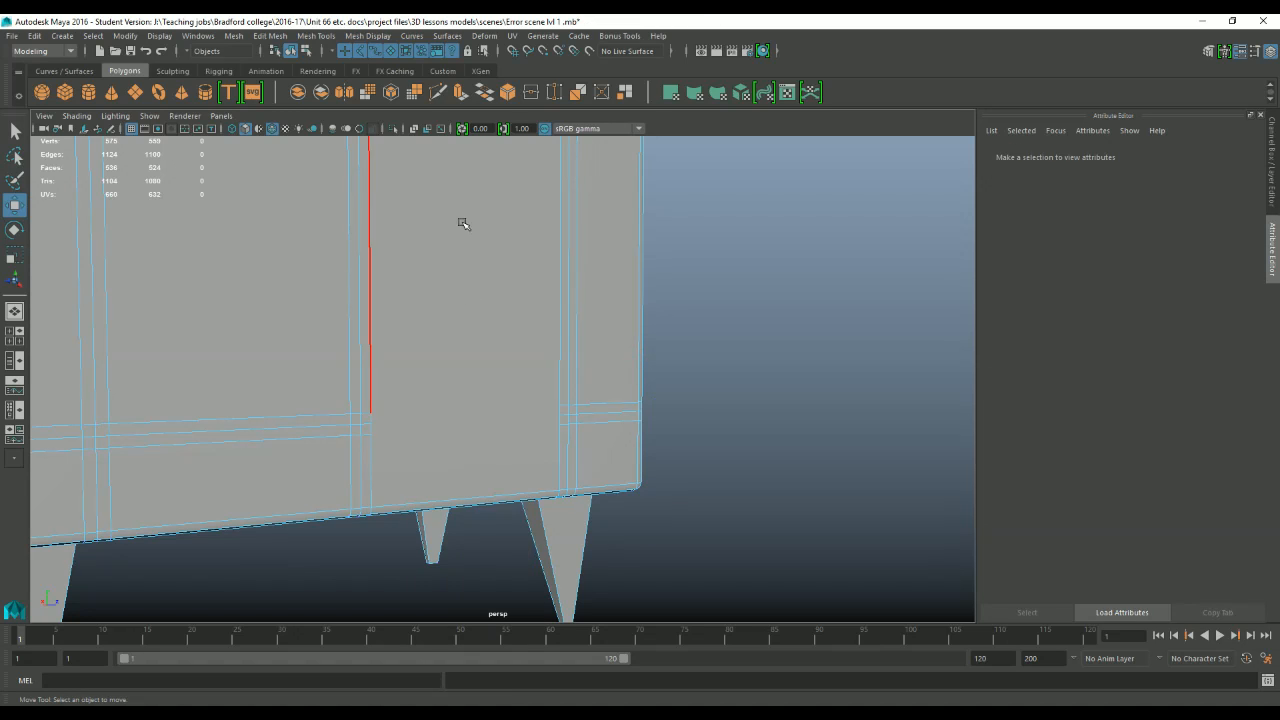
scroll(466, 215, "down", 3)
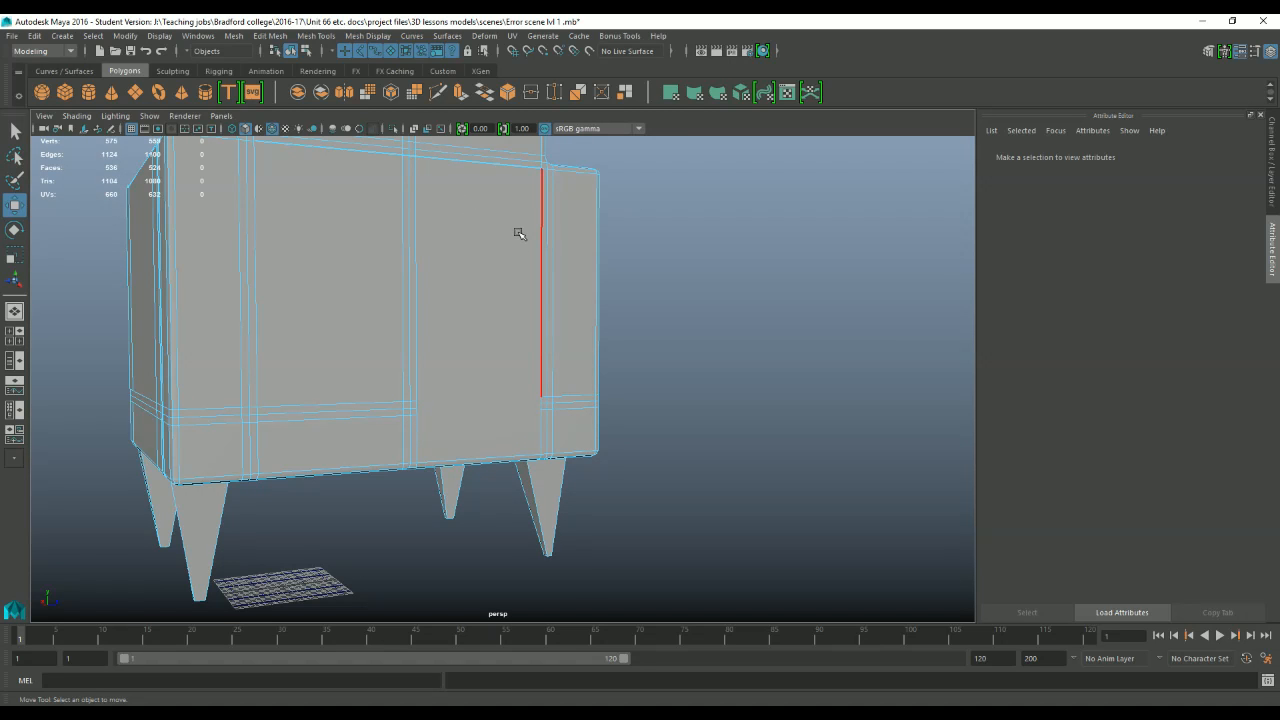
scroll(460, 356, "up", 3)
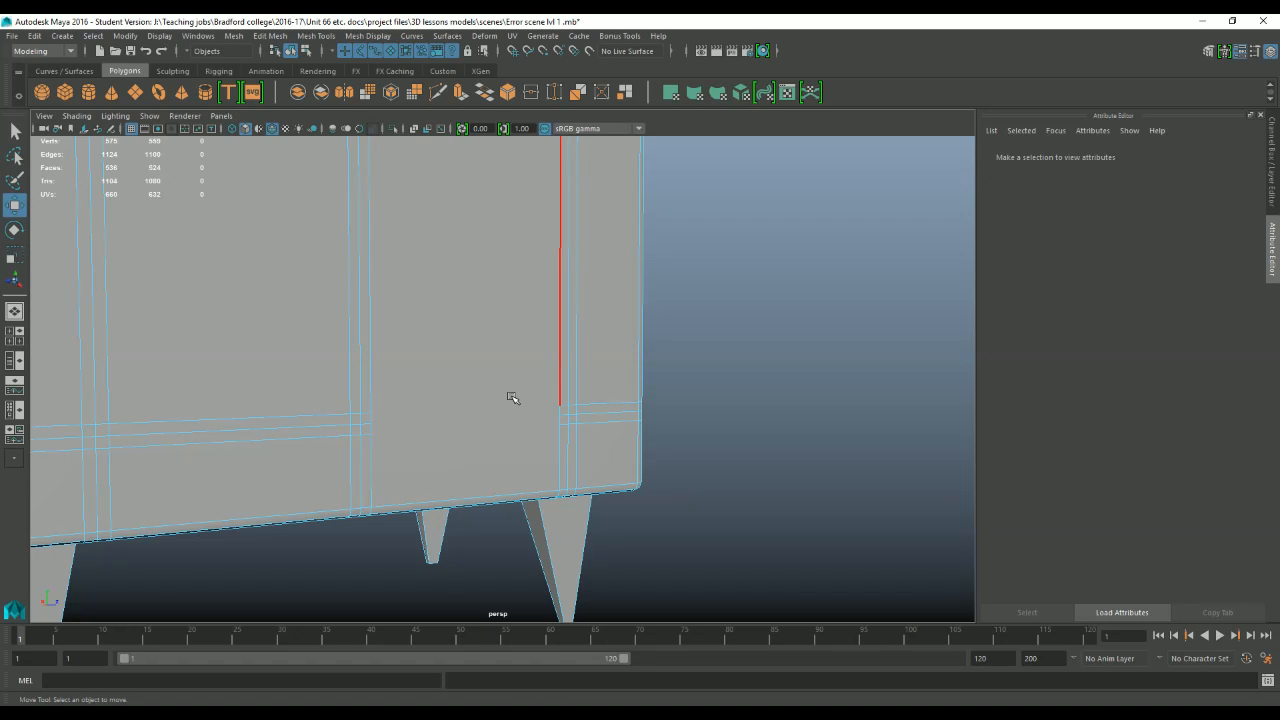
scroll(512, 400, "up", 2)
right_click_drag(440, 429, 354, 434)
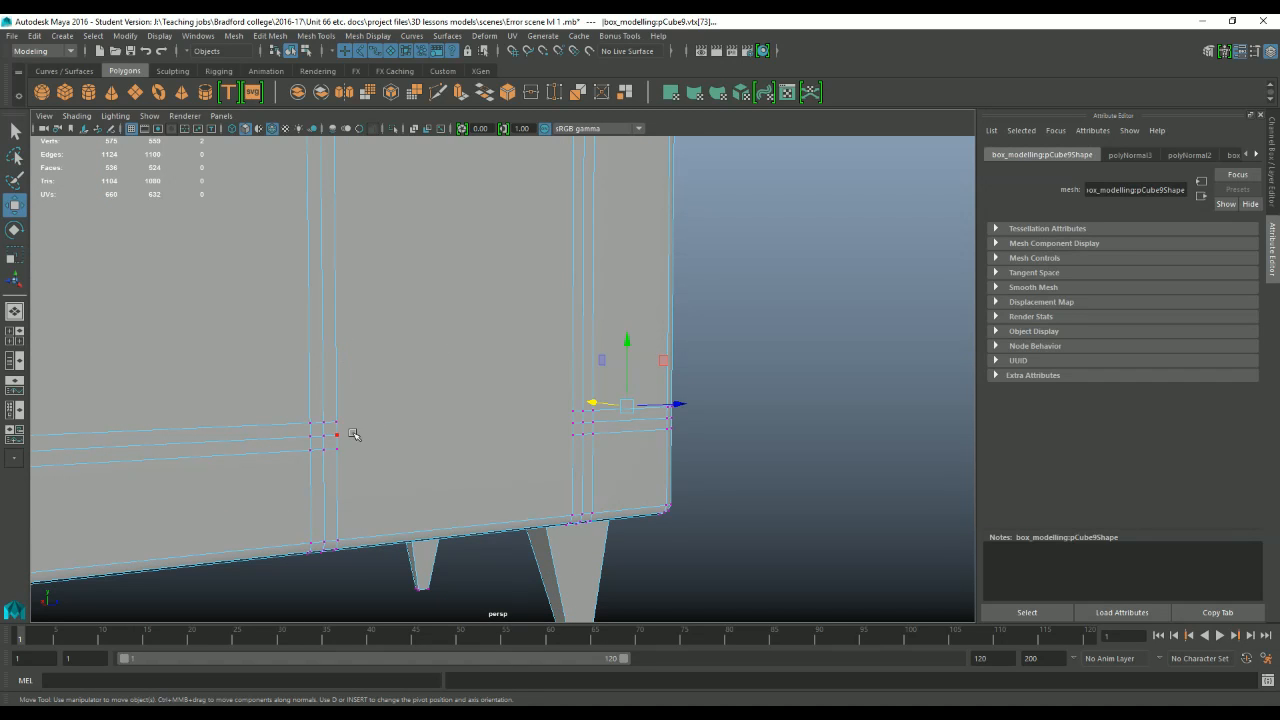
left_click(354, 434)
key("f")
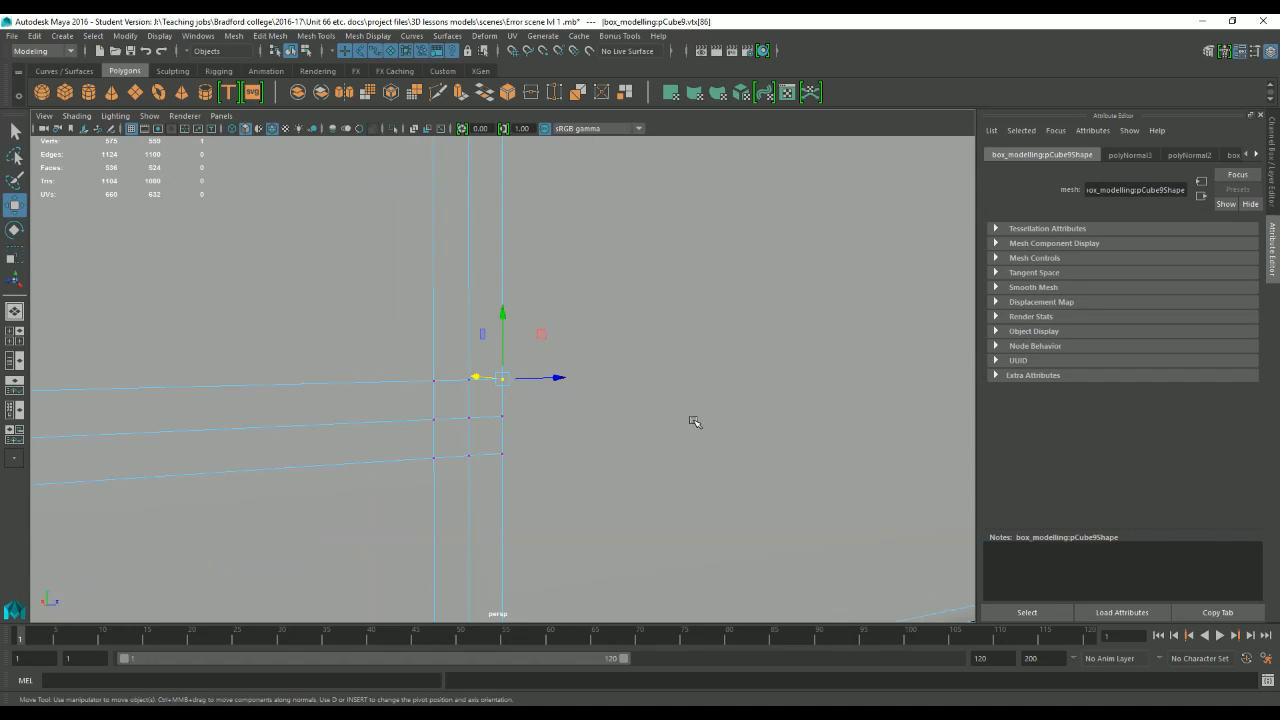
scroll(714, 394, "down", 3)
scroll(586, 420, "up", 4)
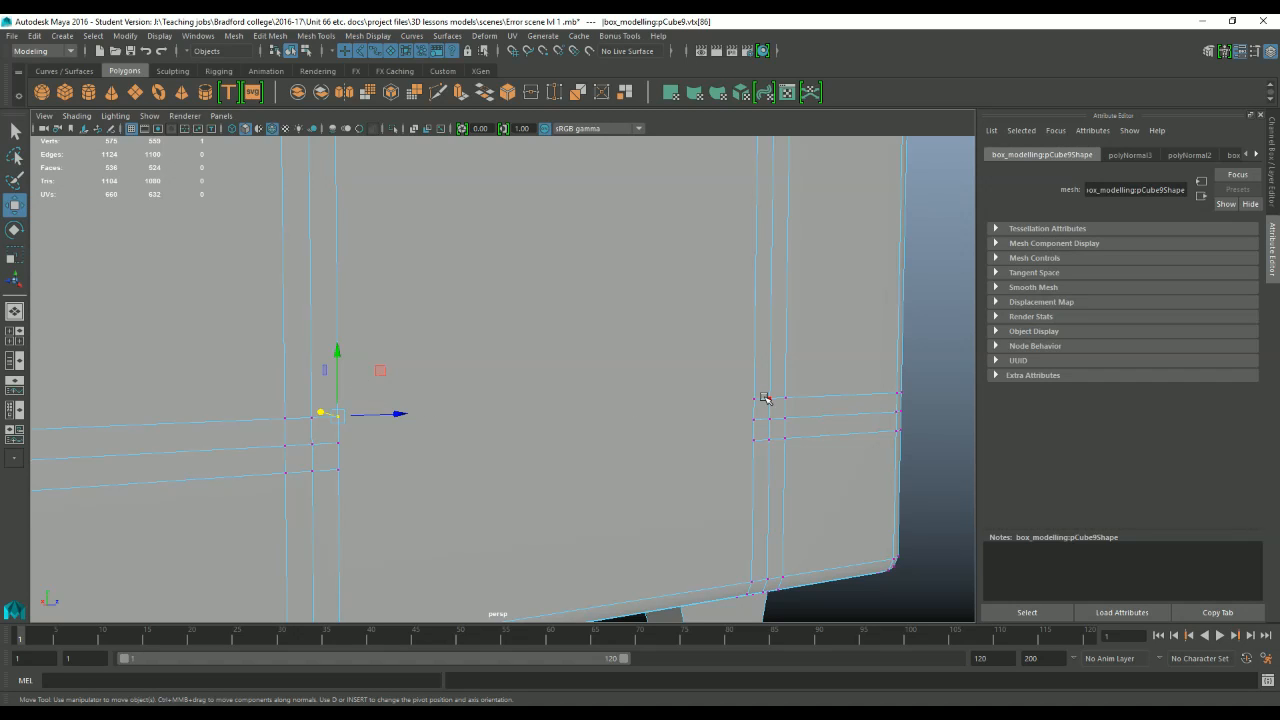
Use Multi-Cut to connect the upper pair of facing vertices across the gap in the side panel's horizontal edge loops.
left_click(1208, 52)
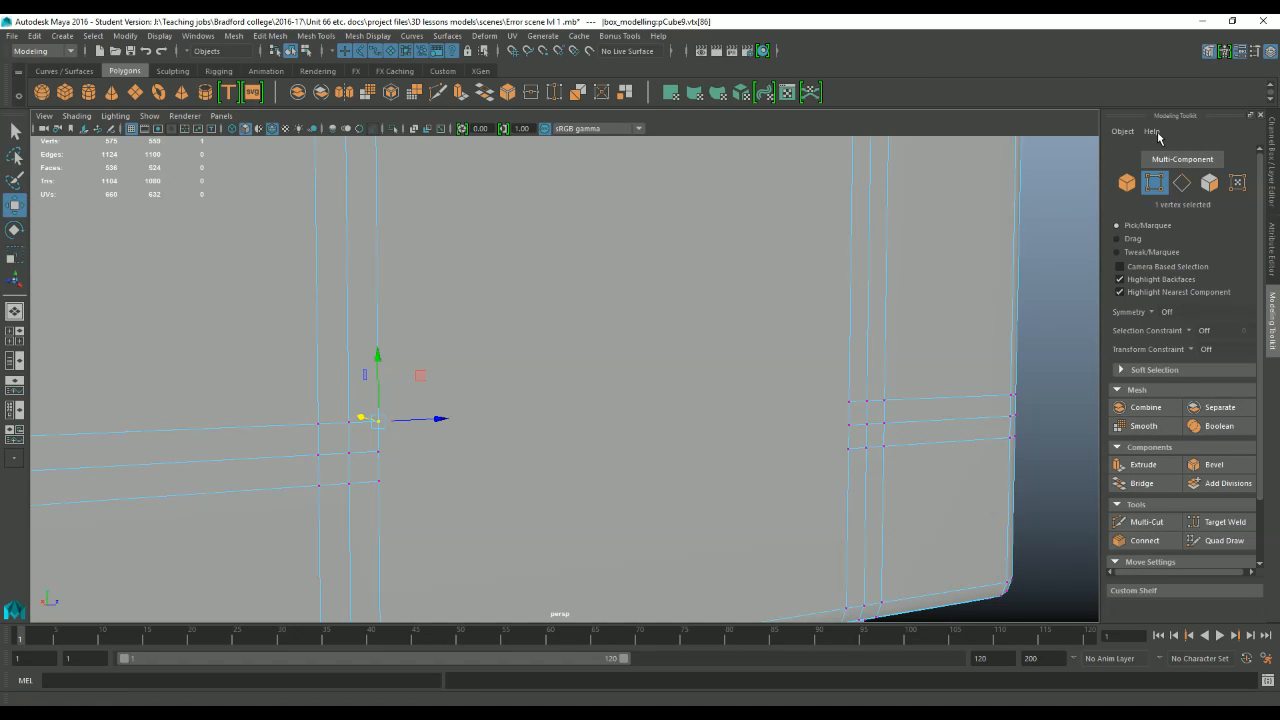
left_click(1153, 521)
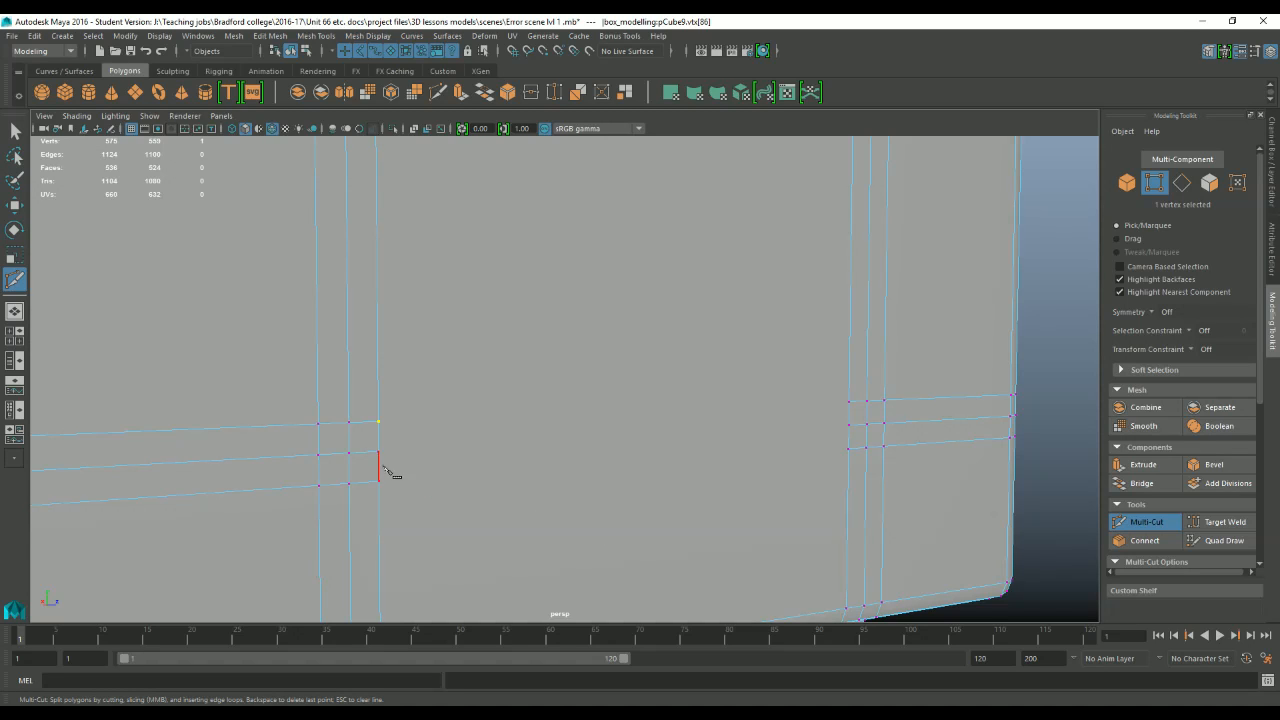
left_click(378, 421)
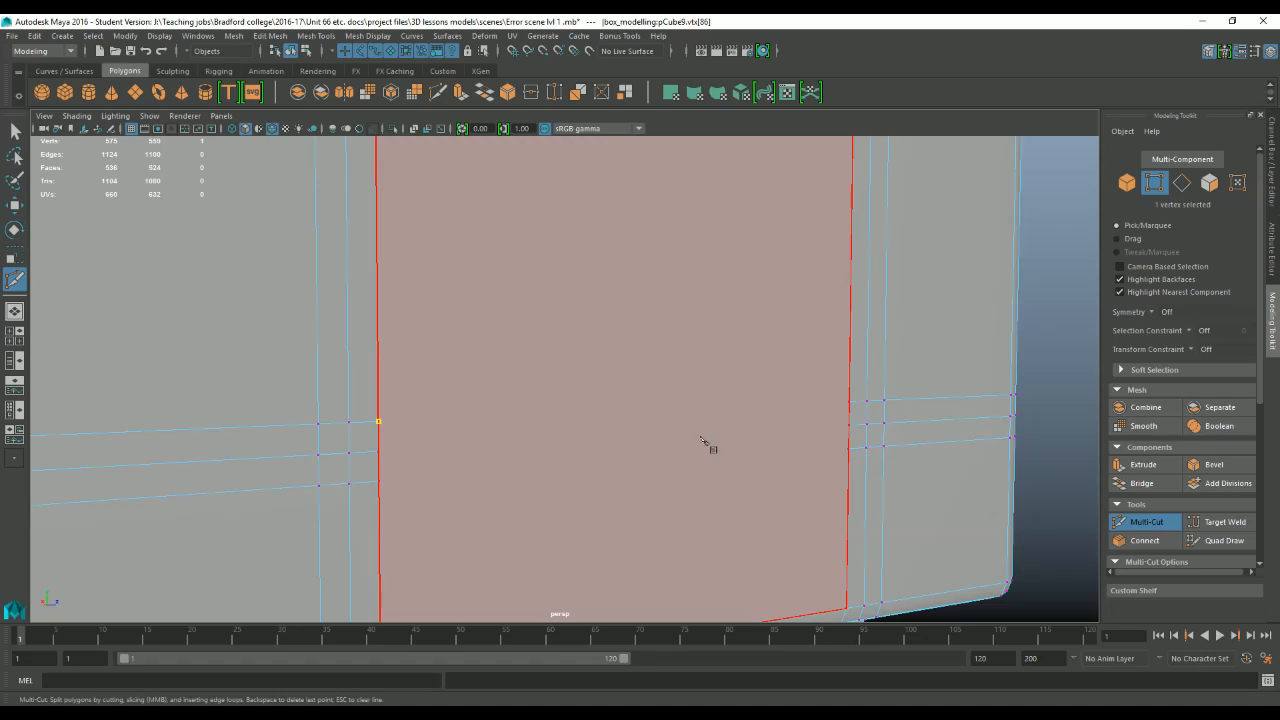
left_click(849, 403)
key("Return")
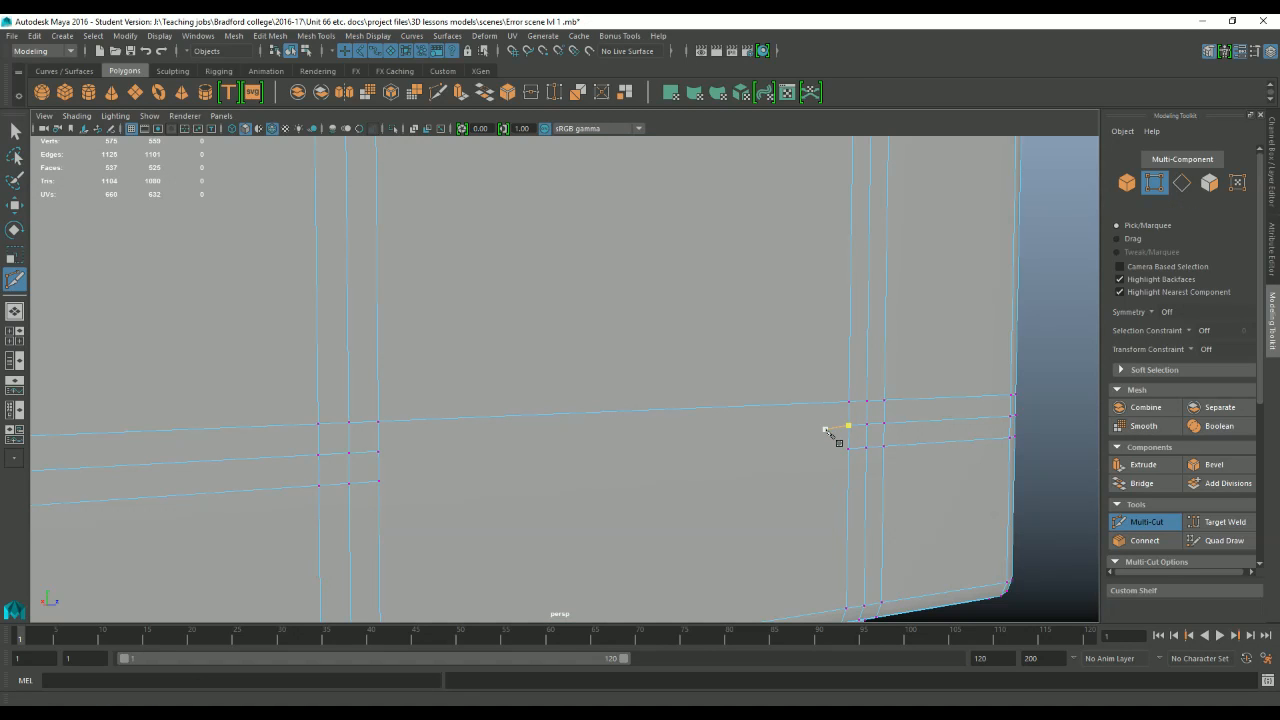
Cut edges between the middle and lower pairs of facing vertices to complete the side panel's horizontal loops, and leave Multi-Cut.
left_click(378, 451)
key("ctrl+z")
left_click(378, 451)
left_click(848, 426)
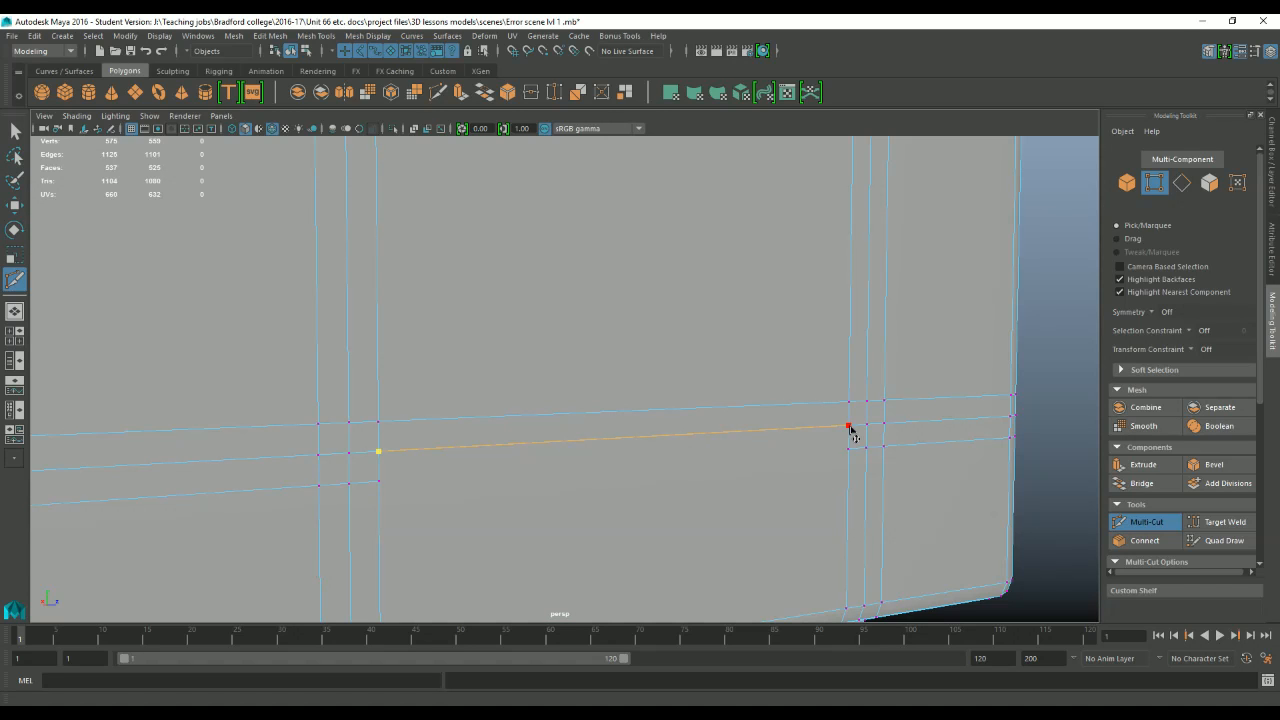
key("Return")
left_click(848, 449)
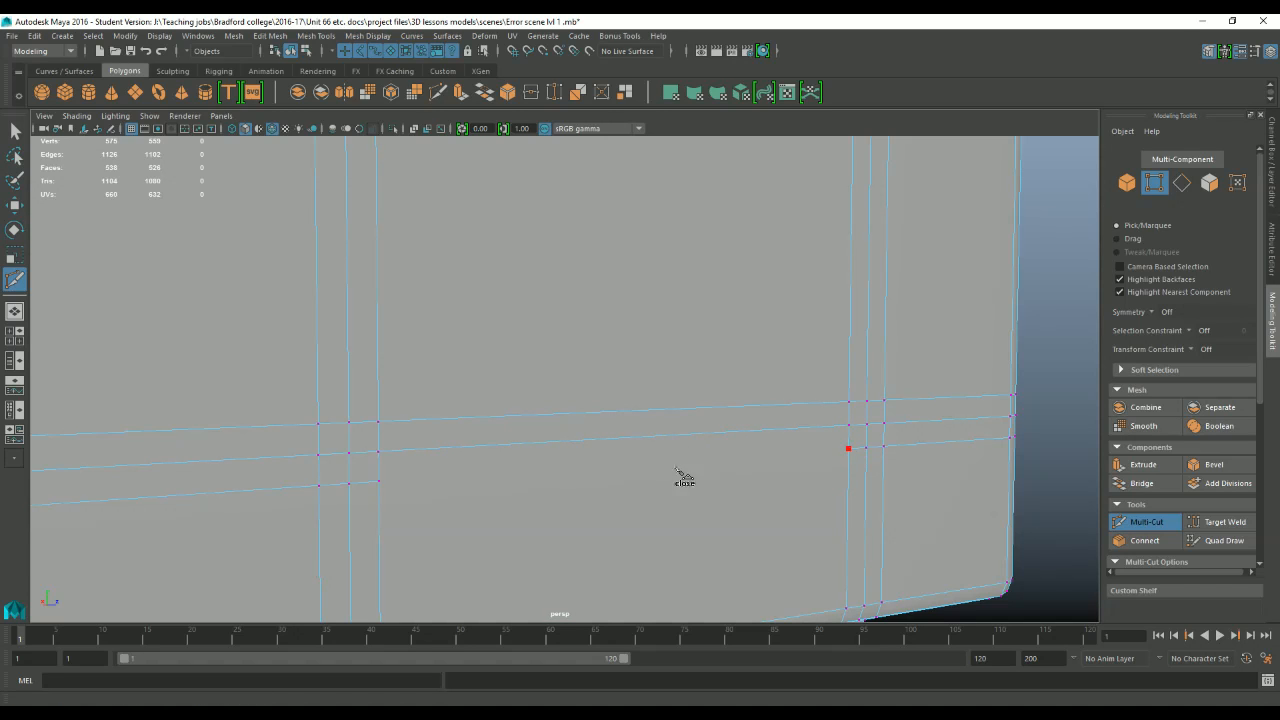
left_click(378, 482)
right_click_drag(350, 474, 289, 397, "alt")
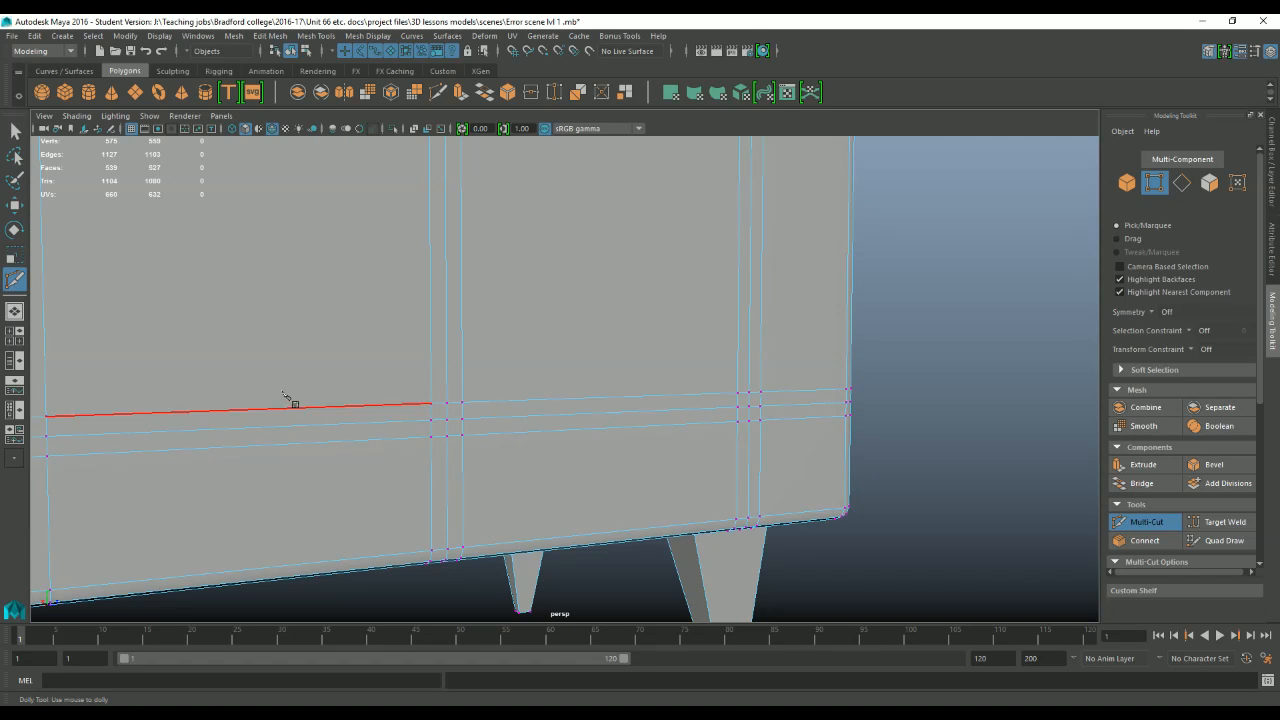
left_click_drag(289, 397, 556, 343)
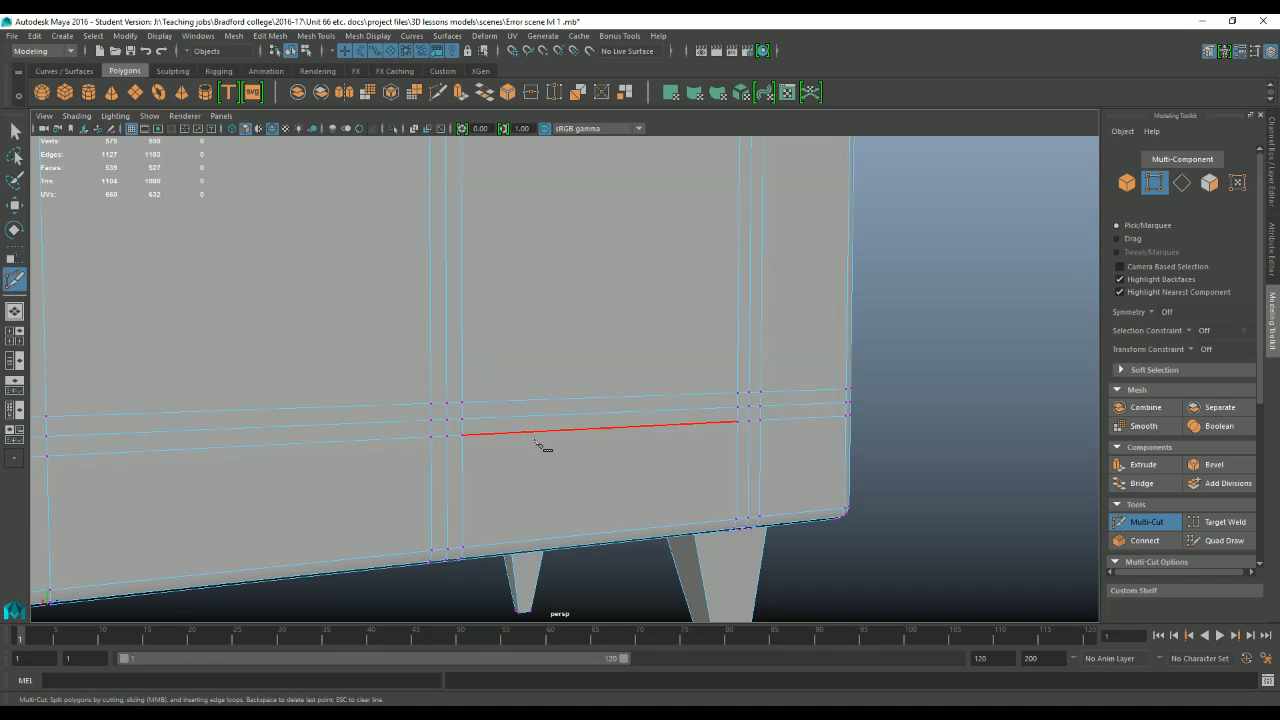
left_click(15, 131)
Inspect the round hole on top of the armrest, including its rim vertices and the edges connecting it to the corners.
right_click_drag(503, 276, 471, 376, "alt")
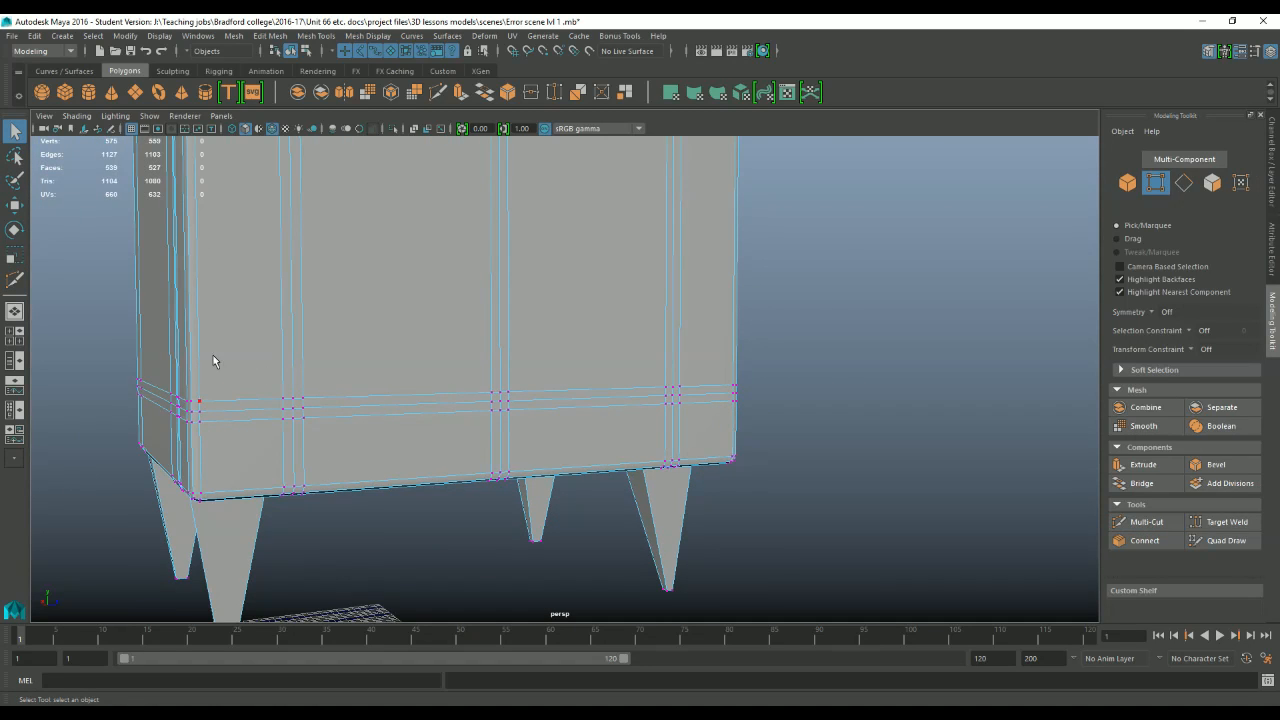
left_click_drag(213, 361, 881, 374, "alt")
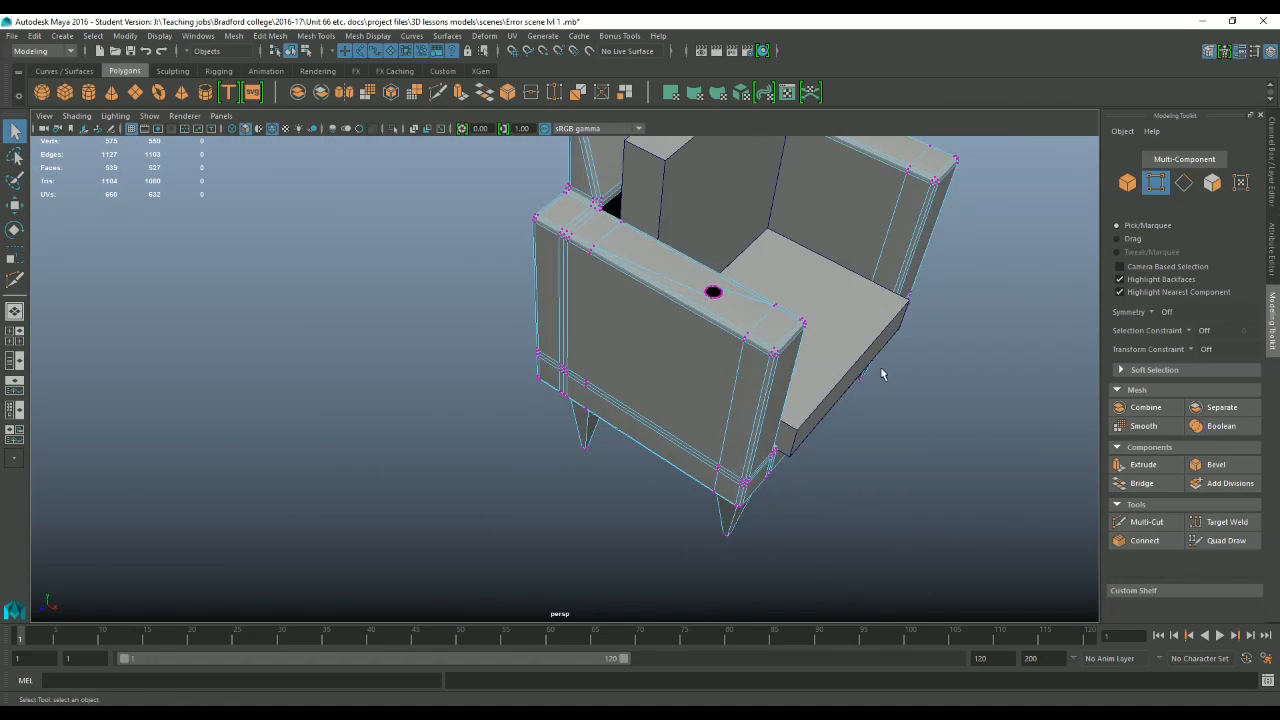
middle_click_drag(881, 370, 726, 403, "alt")
scroll(726, 403, "up", 4)
left_click_drag(726, 403, 761, 386, "alt")
scroll(763, 400, "up", 4)
middle_click_drag(763, 403, 719, 402, "alt")
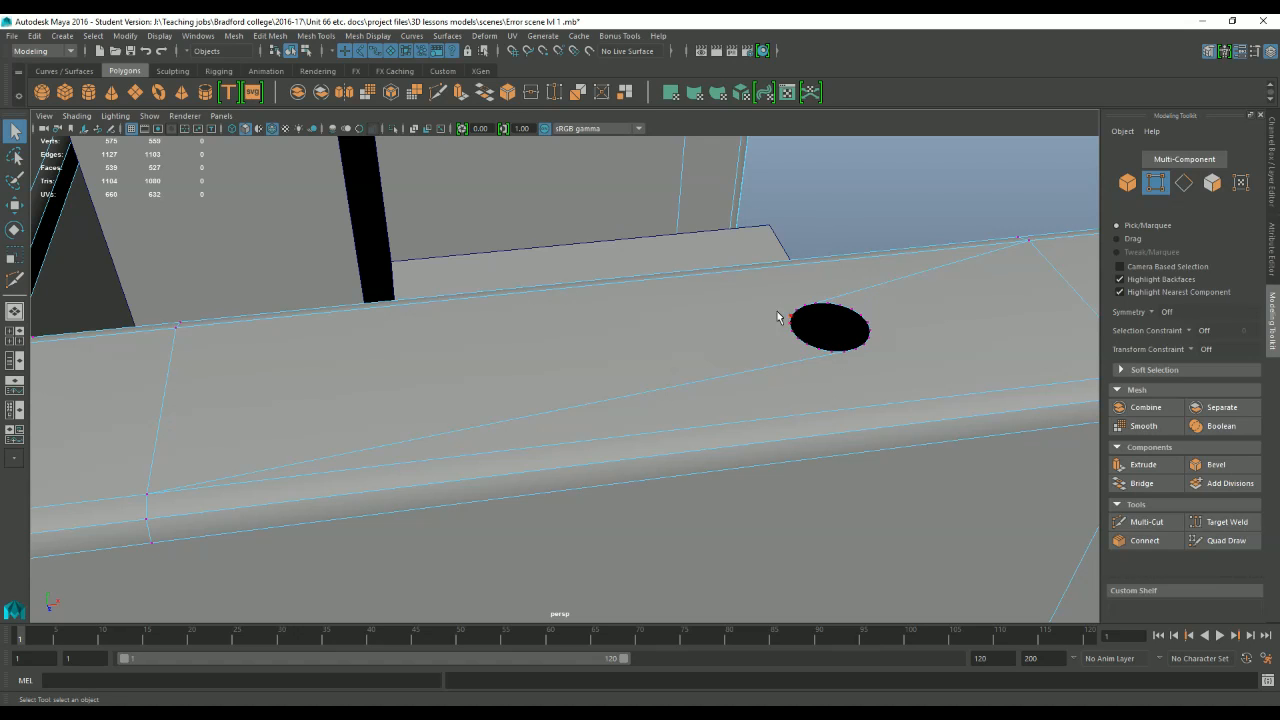
left_click(877, 351)
key("f")
scroll(736, 362, "down", 6)
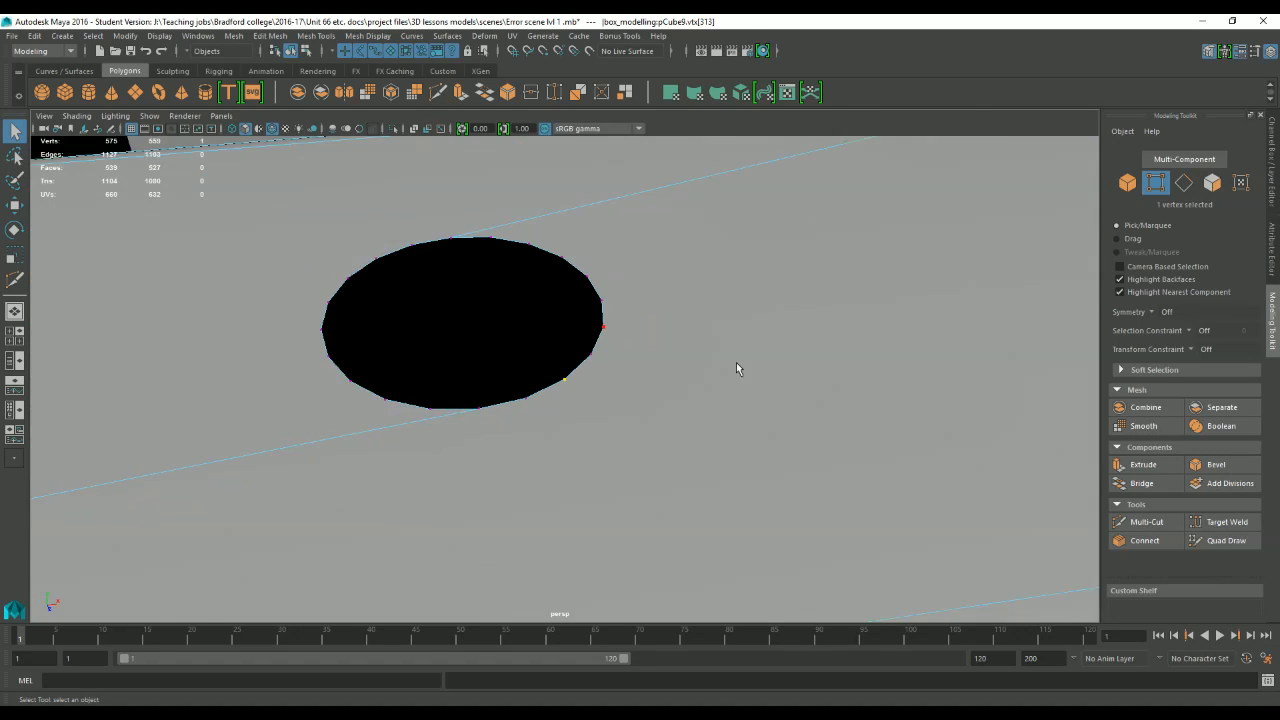
right_click_drag(665, 321, 617, 311)
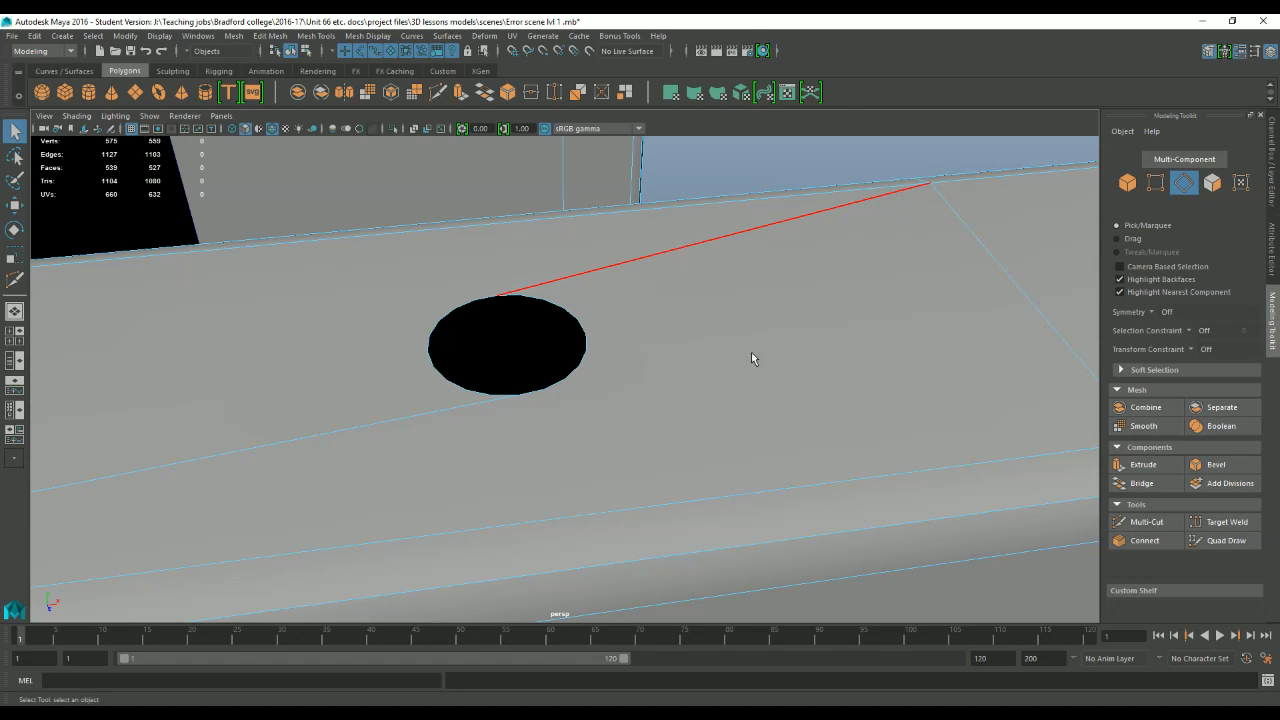
right_click_drag(749, 334, 749, 366)
right_click_drag(677, 350, 619, 350)
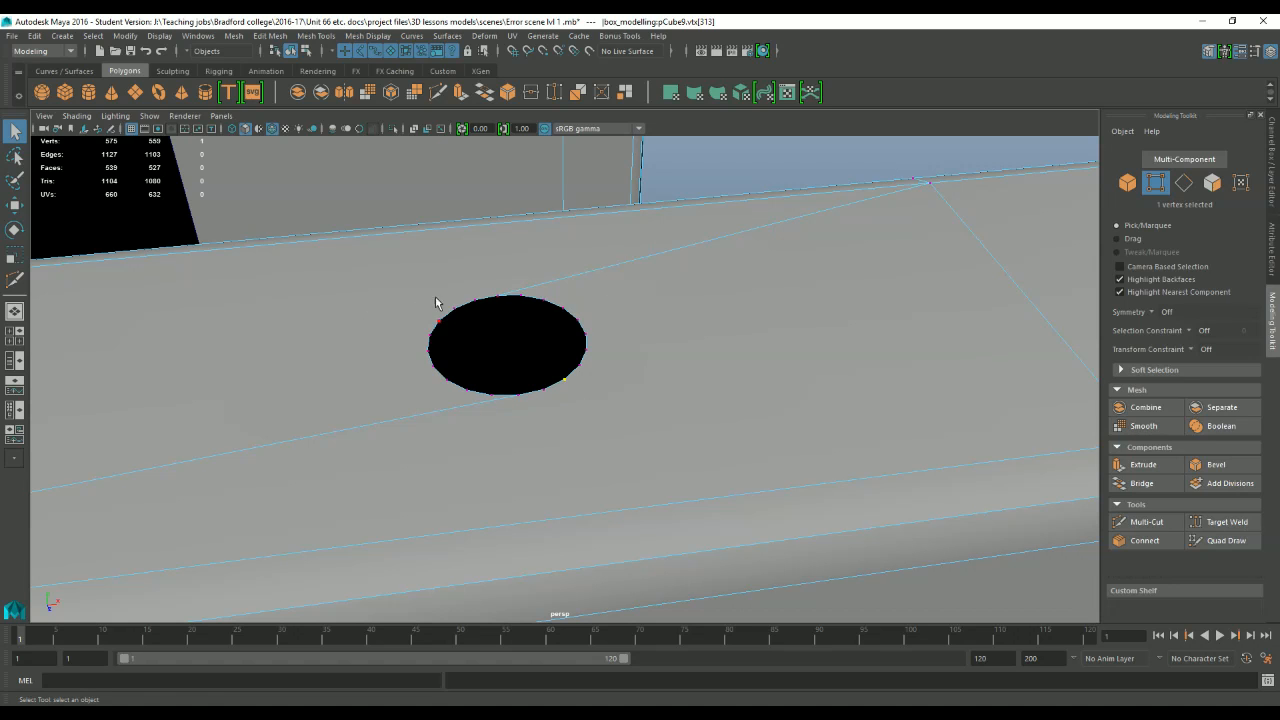
mouse_move(594, 380)
left_mouse_down("alt")
mouse_move(626, 396)
mouse_move(593, 376)
left_mouse_up("alt")
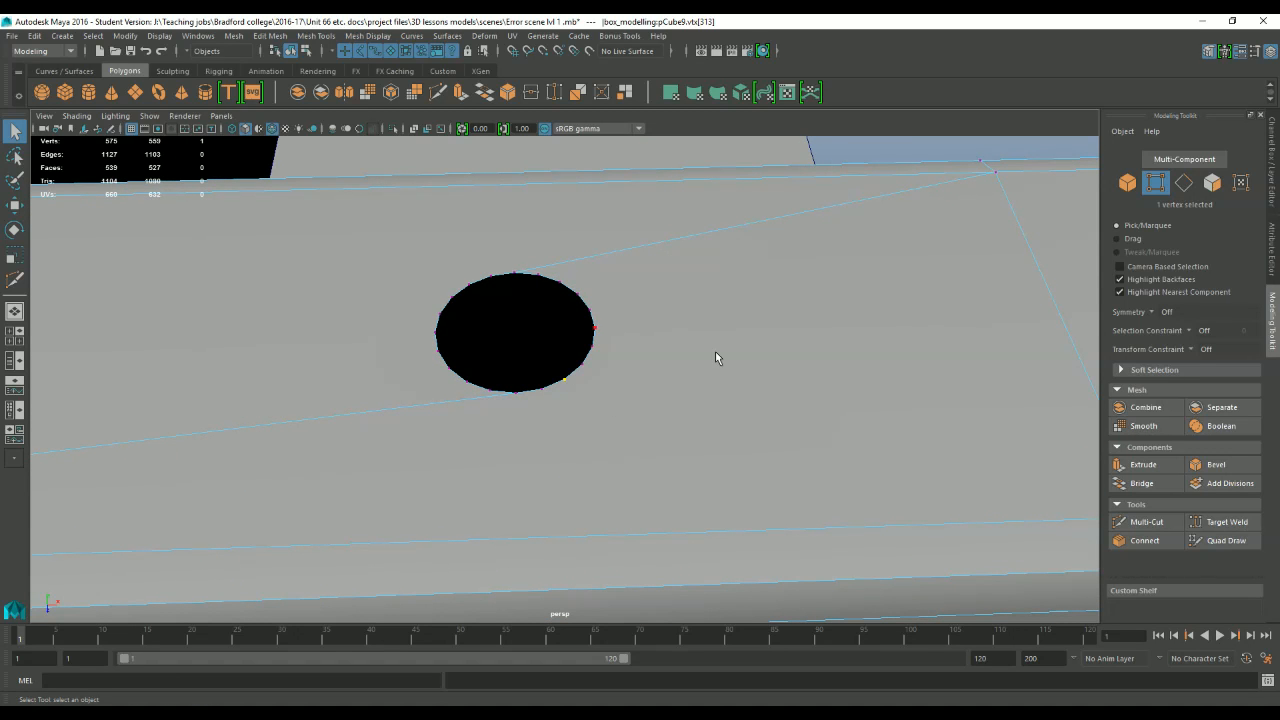
scroll(628, 375, "down", 3)
right_click_drag(700, 343, 698, 375)
scroll(699, 353, "down", 4)
Delete the two faces surrounding the round hole on top of the armrest.
middle_click_drag(592, 362, 706, 390, "alt")
left_click(706, 397)
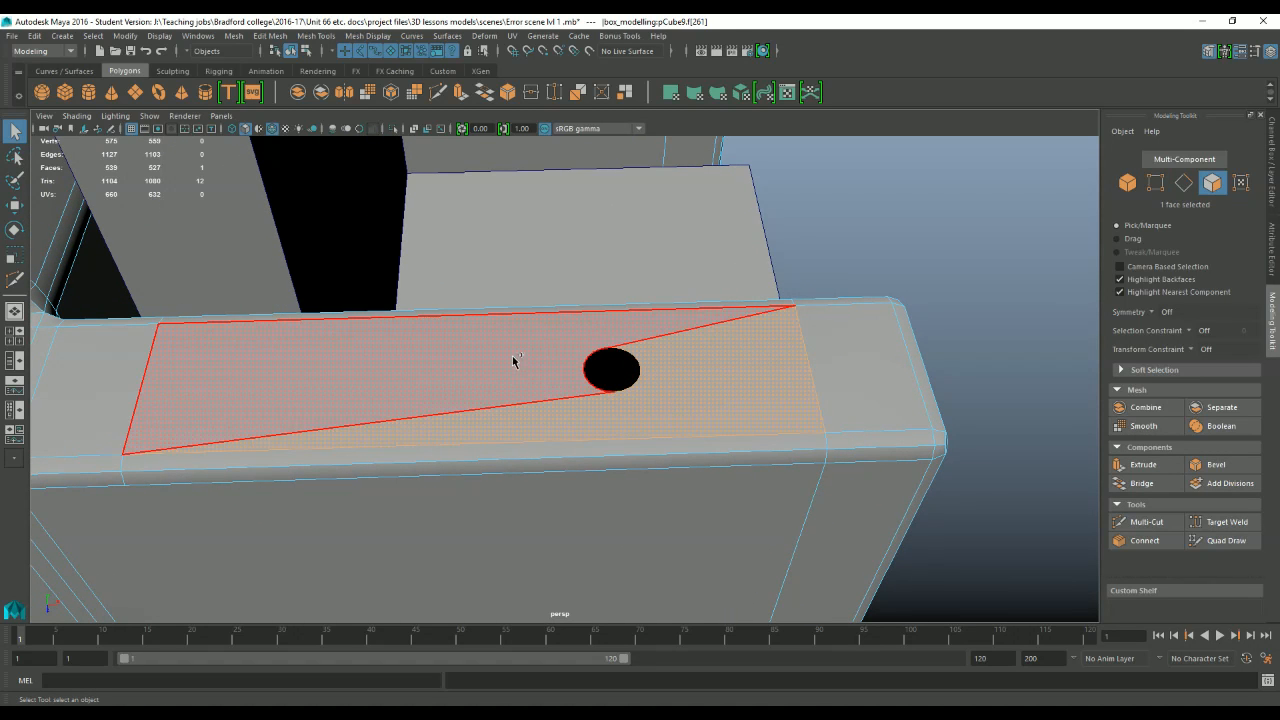
left_click(500, 363, "shift")
key("Delete")
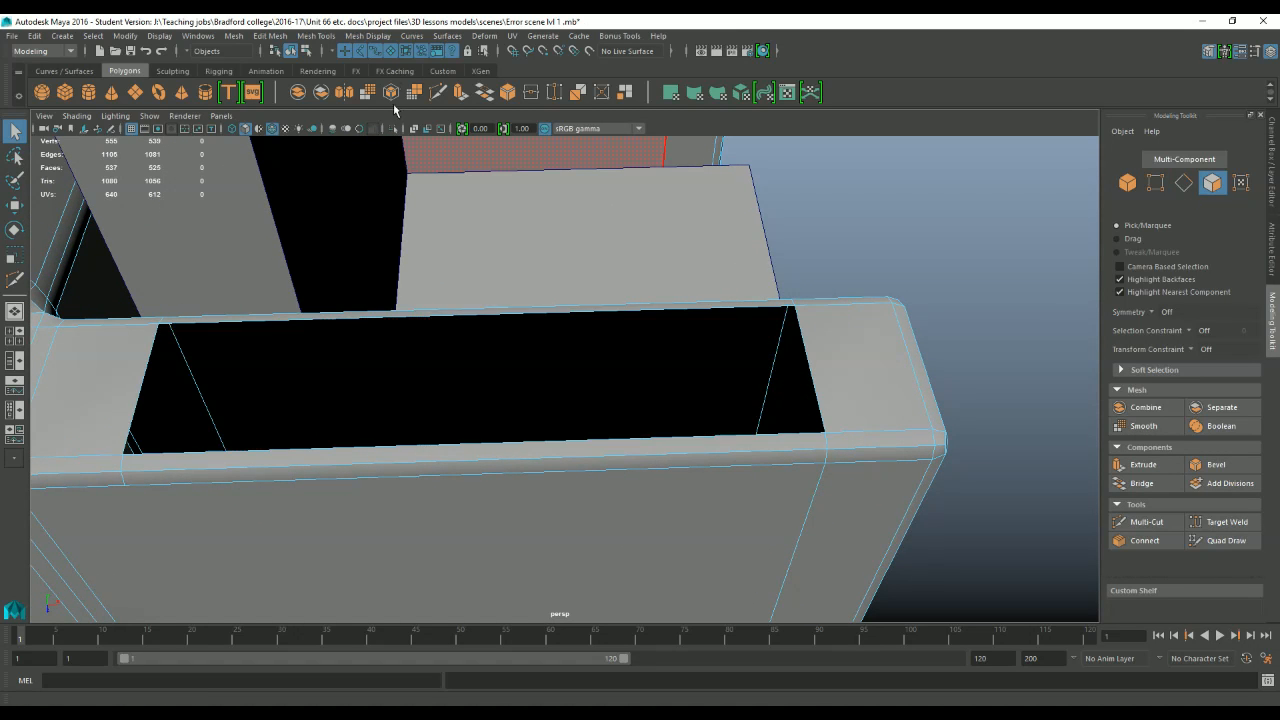
Fill the rectangular opening on the armrest with Append to Polygon, bridging its two short end edges with a single face.
left_click(367, 35)
mouse_move(323, 36)
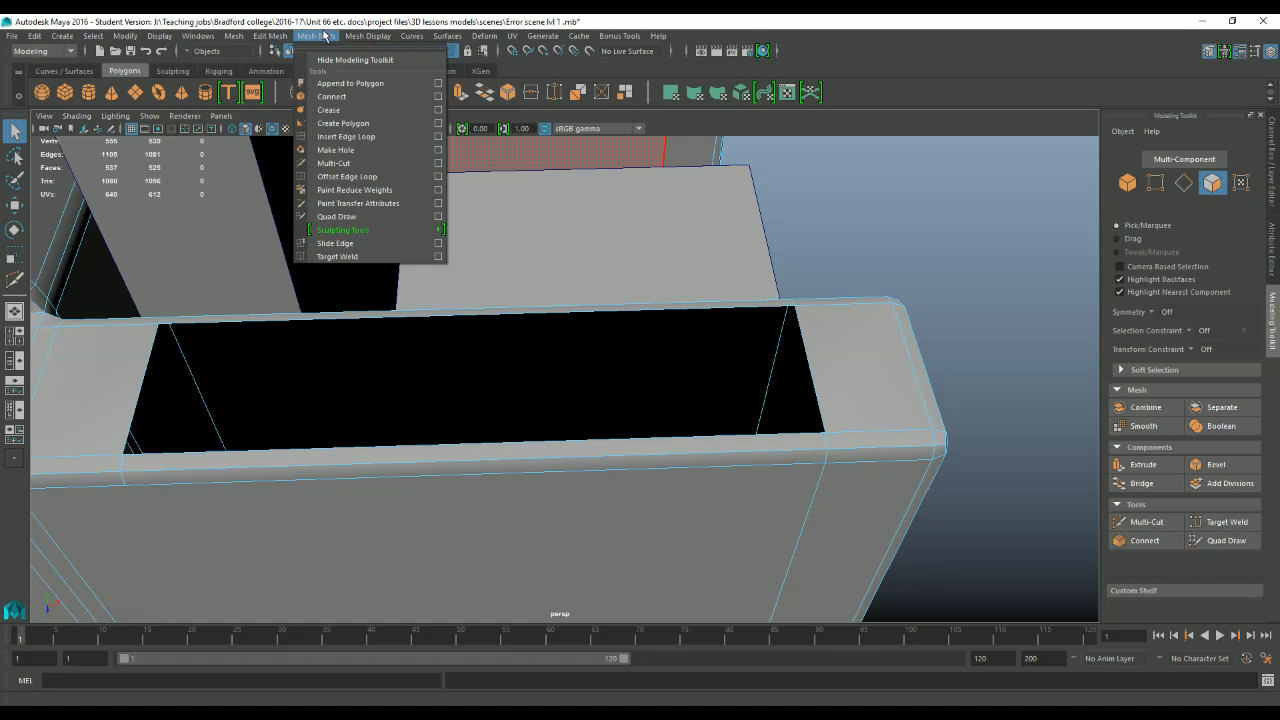
left_click(349, 84)
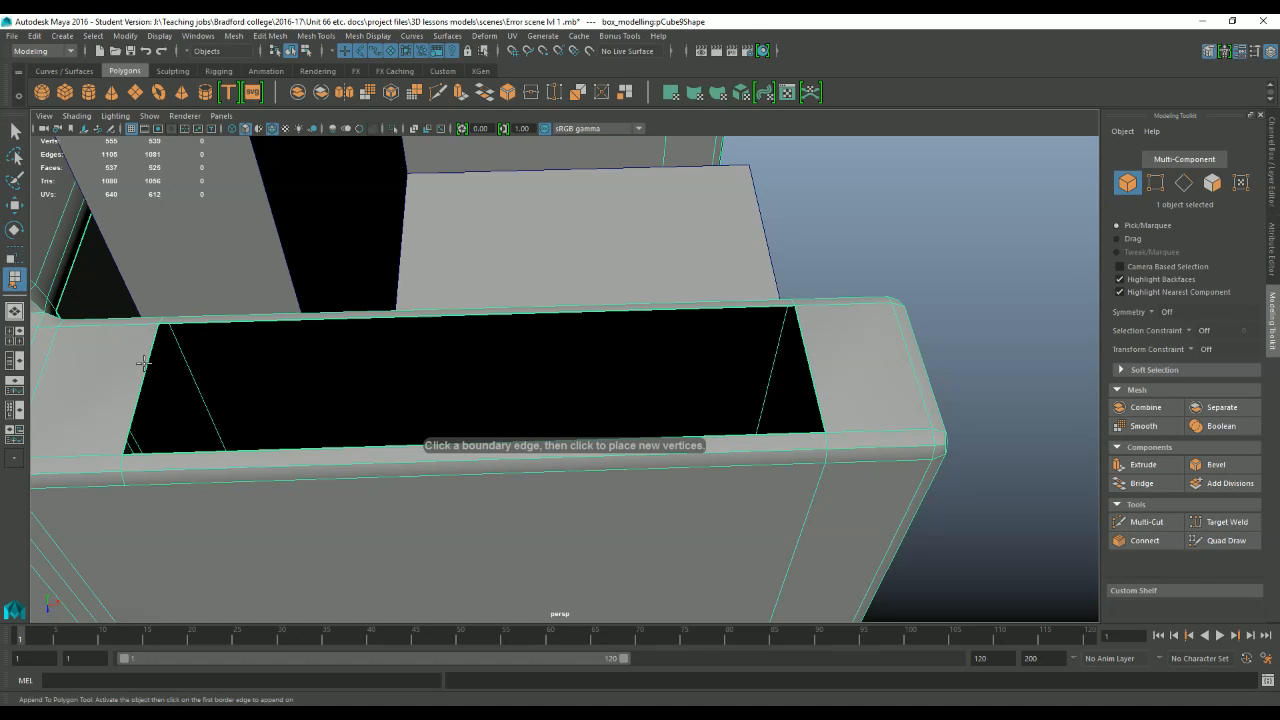
left_click(146, 364)
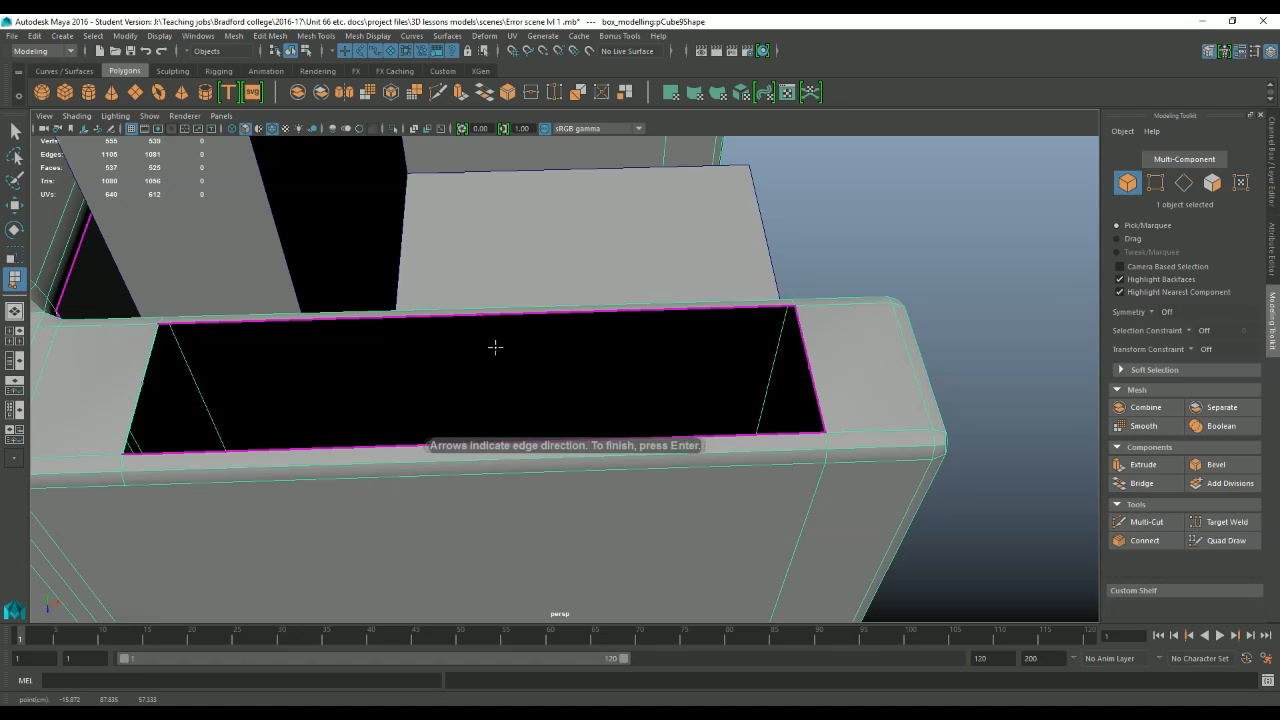
left_click(805, 352)
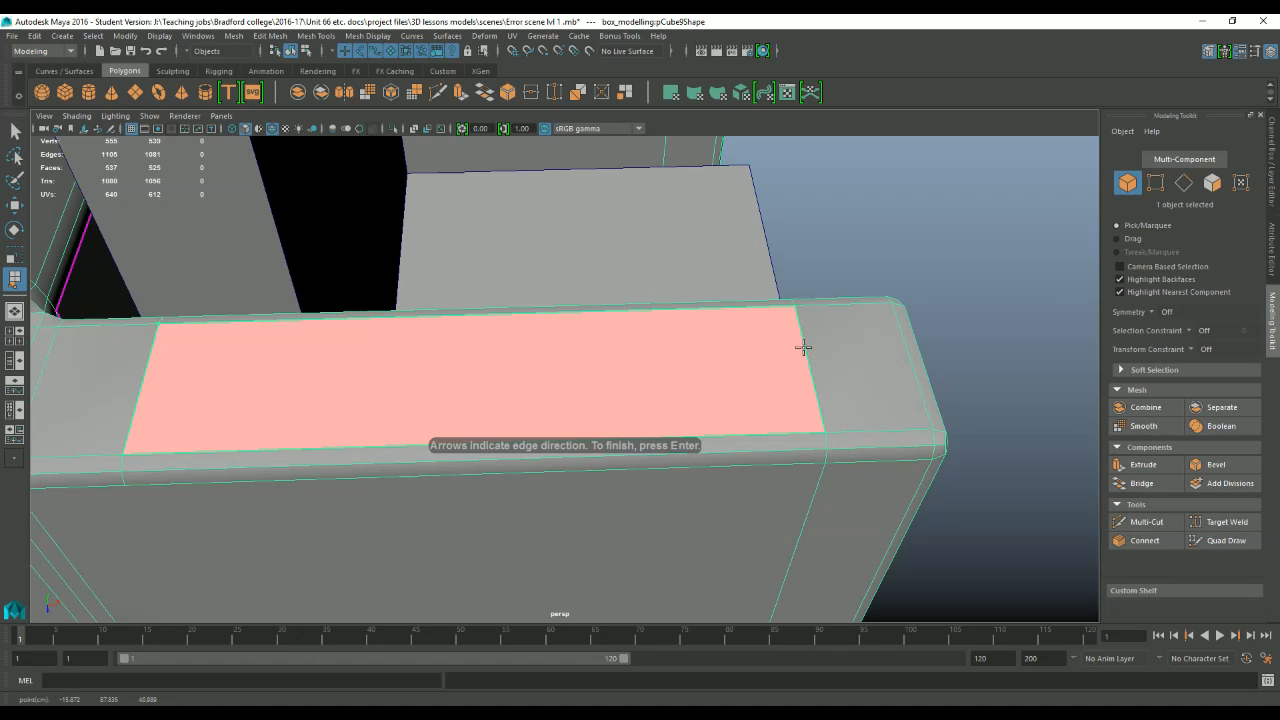
key("Return")
Show the Channel Box and examine the construction history inputs of the chair frame.
left_click_drag(803, 346, 714, 422, "alt")
scroll(486, 374, "down", 1)
scroll(676, 316, "down", 4)
scroll(712, 422, "down", 4)
middle_click_drag(678, 428, 675, 363, "alt")
left_click_drag(676, 370, 580, 430, "alt")
left_click(1224, 51)
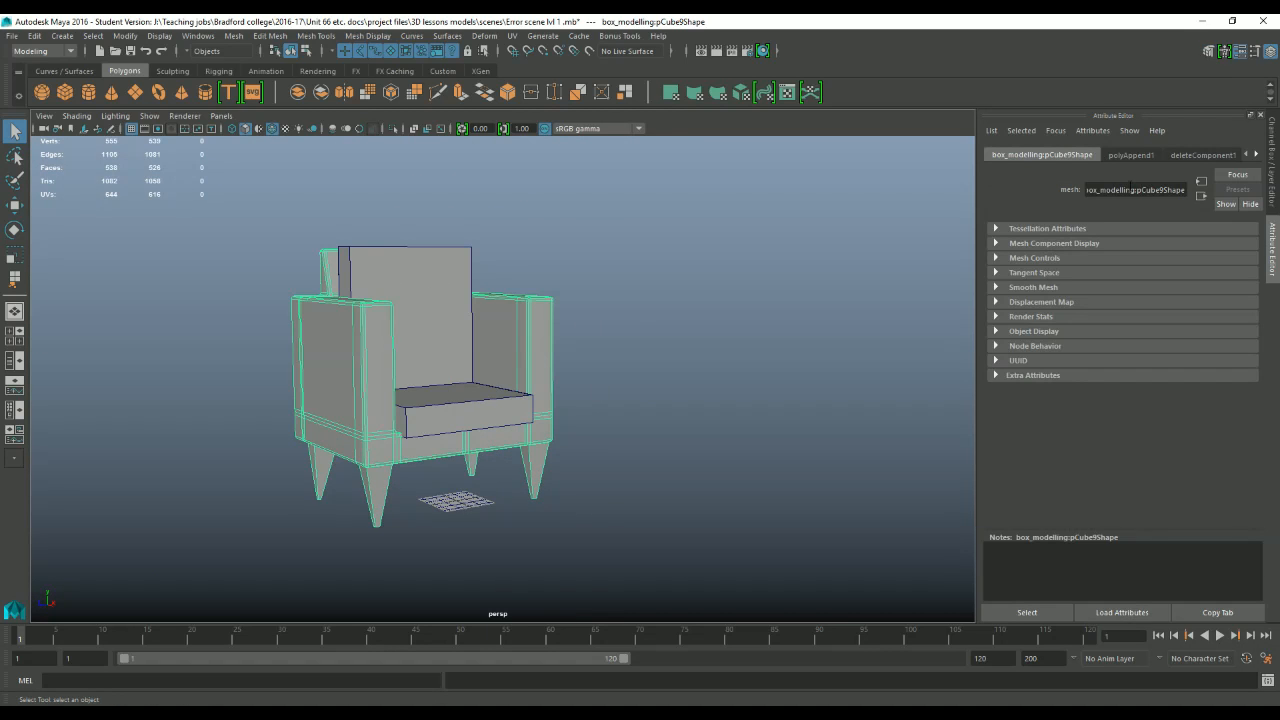
left_click(1270, 51)
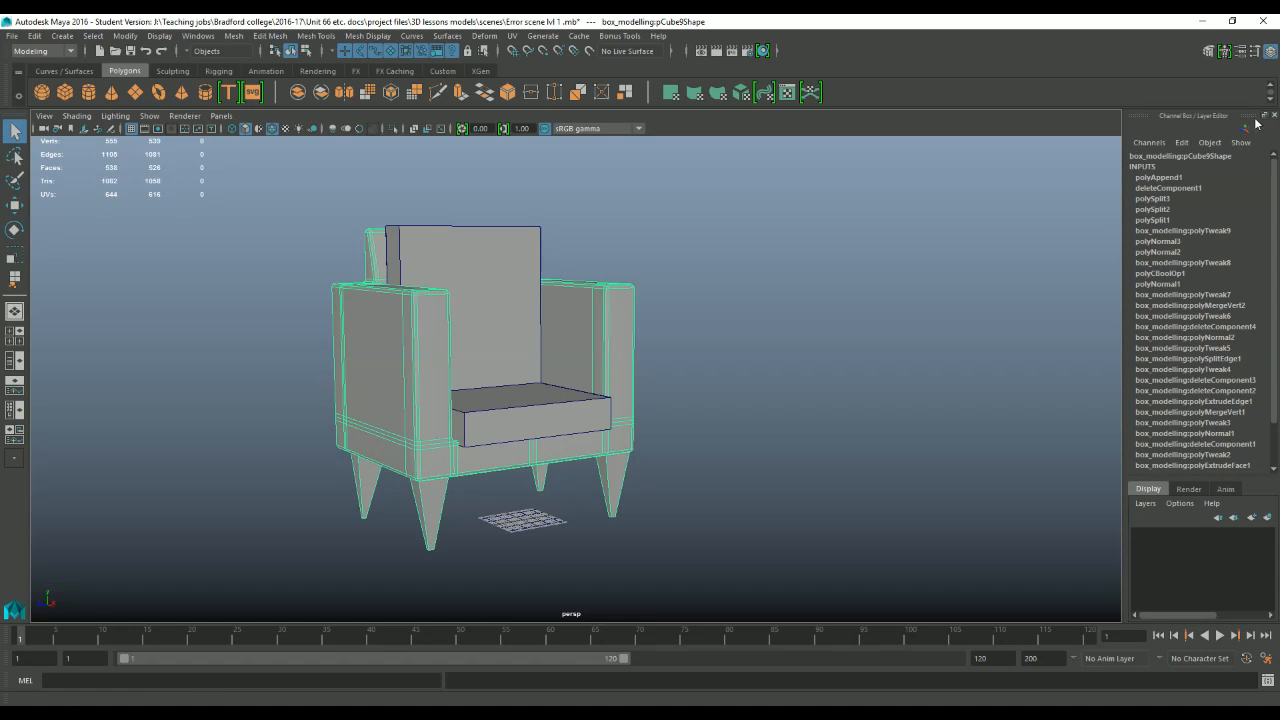
scroll(749, 351, "down", 2)
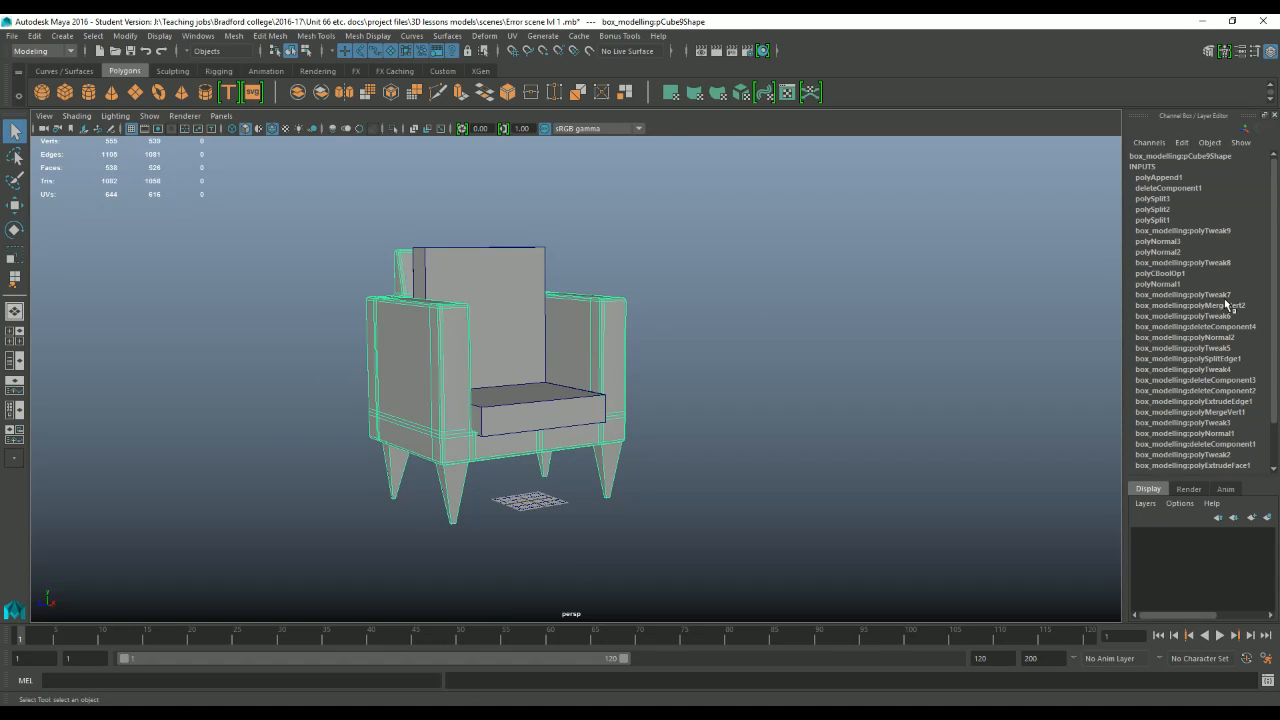
scroll(1229, 306, "down", 3)
scroll(687, 336, "down", 2)
scroll(613, 361, "up", 3)
Select the chair frame as an object and scale it uniformly to about 1.083.
right_click_drag(567, 320, 592, 313)
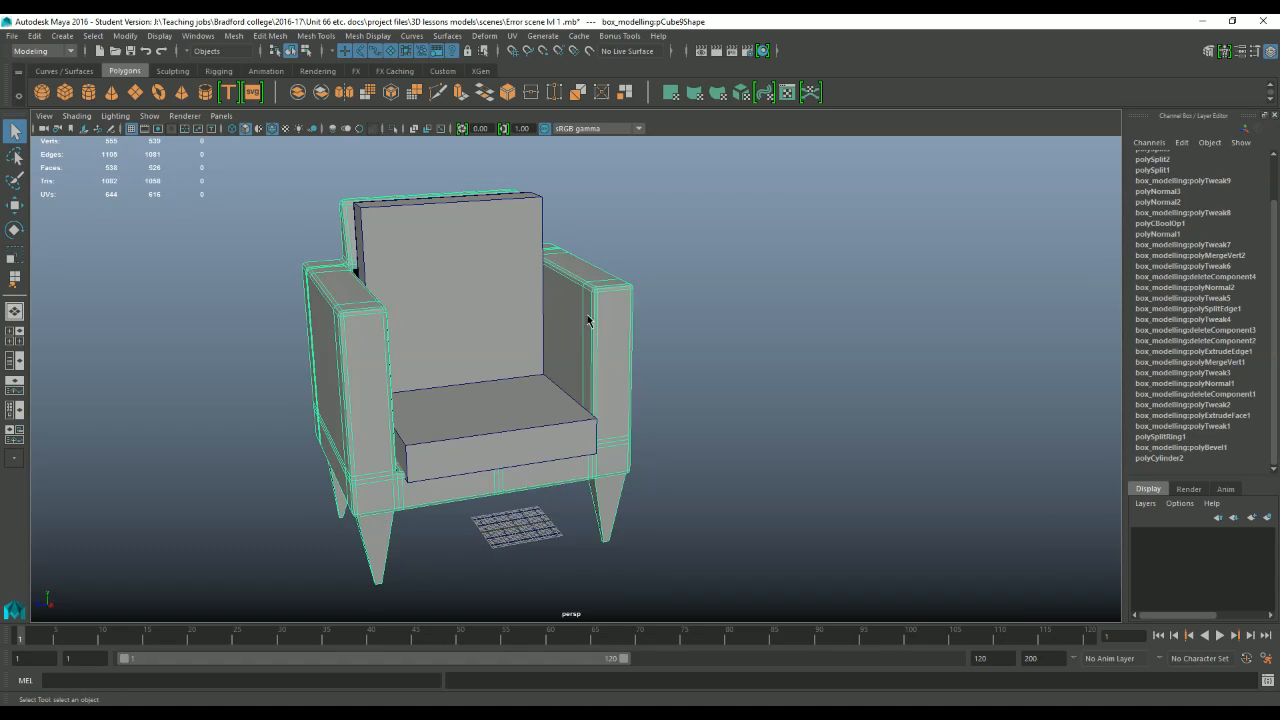
scroll(614, 349, "down", 5)
scroll(1233, 250, "up", 2)
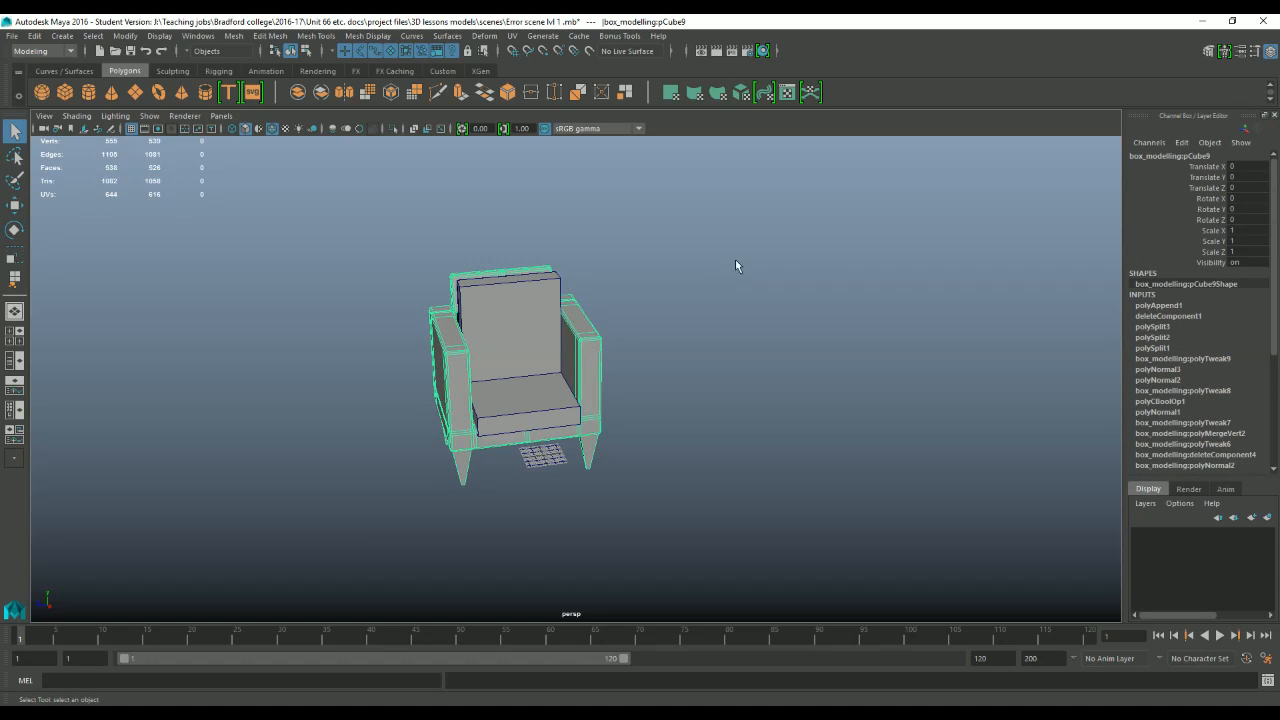
scroll(600, 386, "up", 2)
key("r")
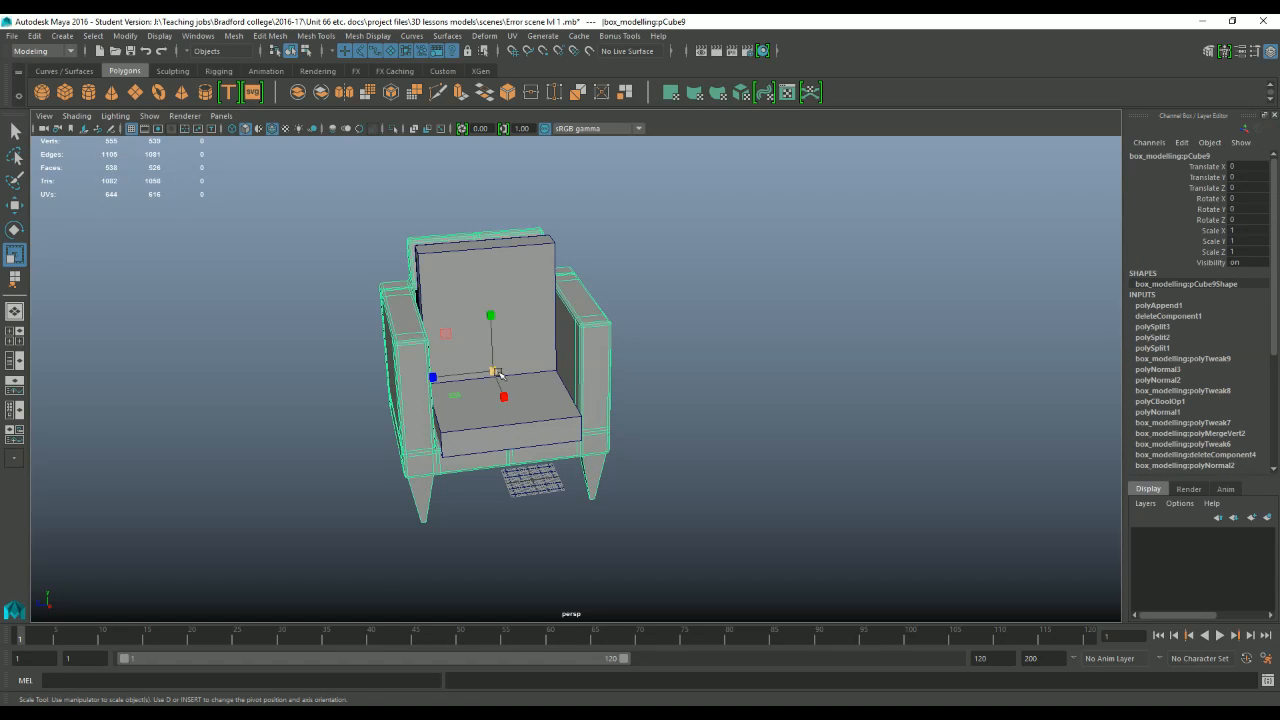
left_click_drag(490, 370, 508, 363)
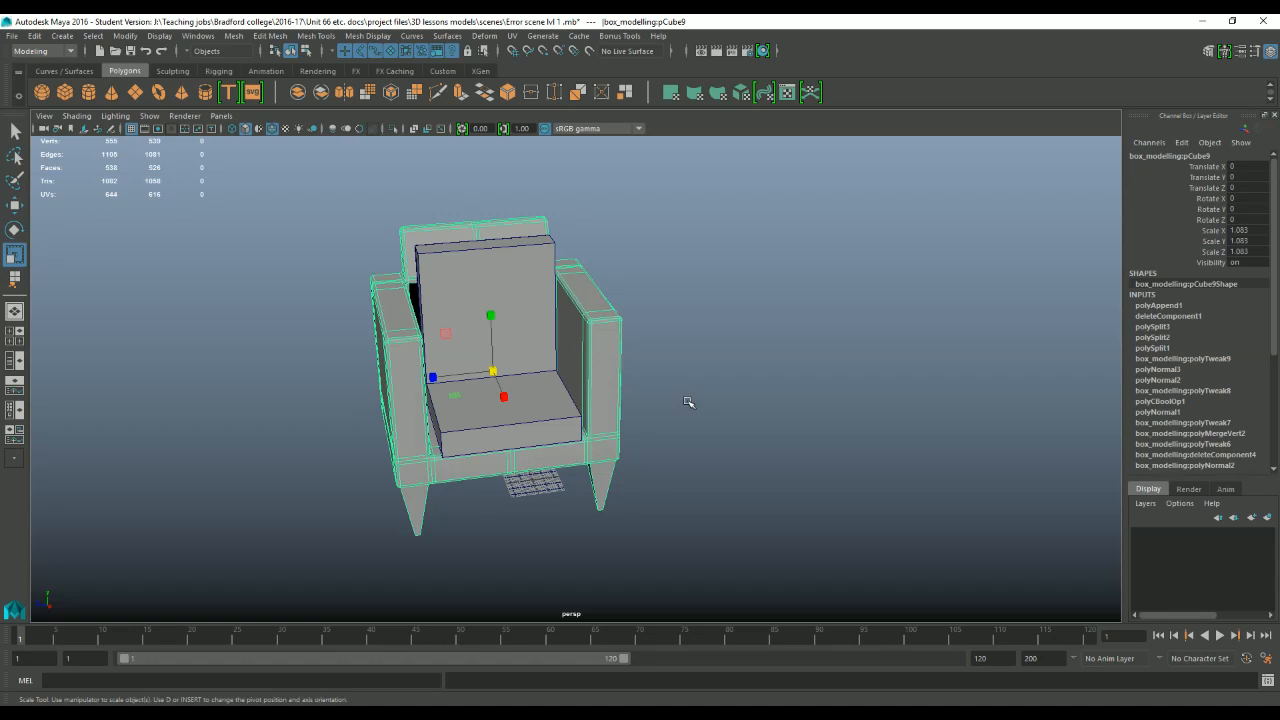
Freeze the chair frame's transformations, review its list of construction inputs, and delete its construction history.
left_click(115, 37)
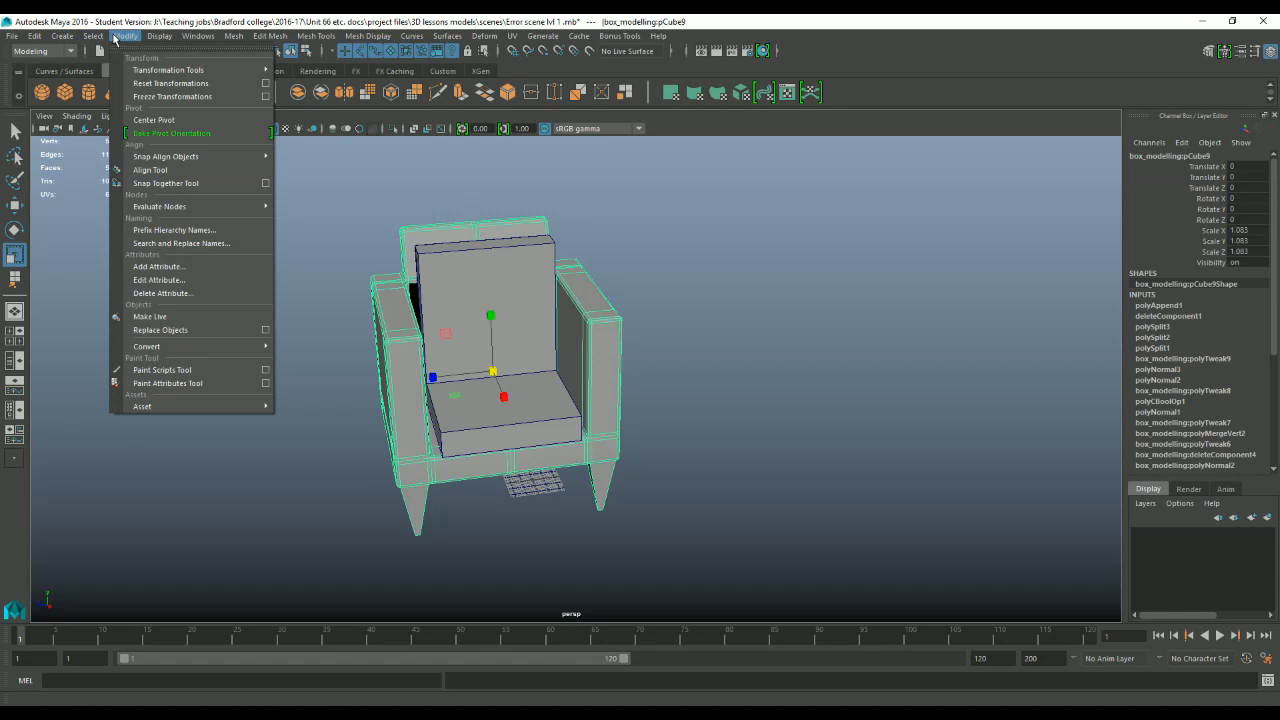
left_click(175, 96)
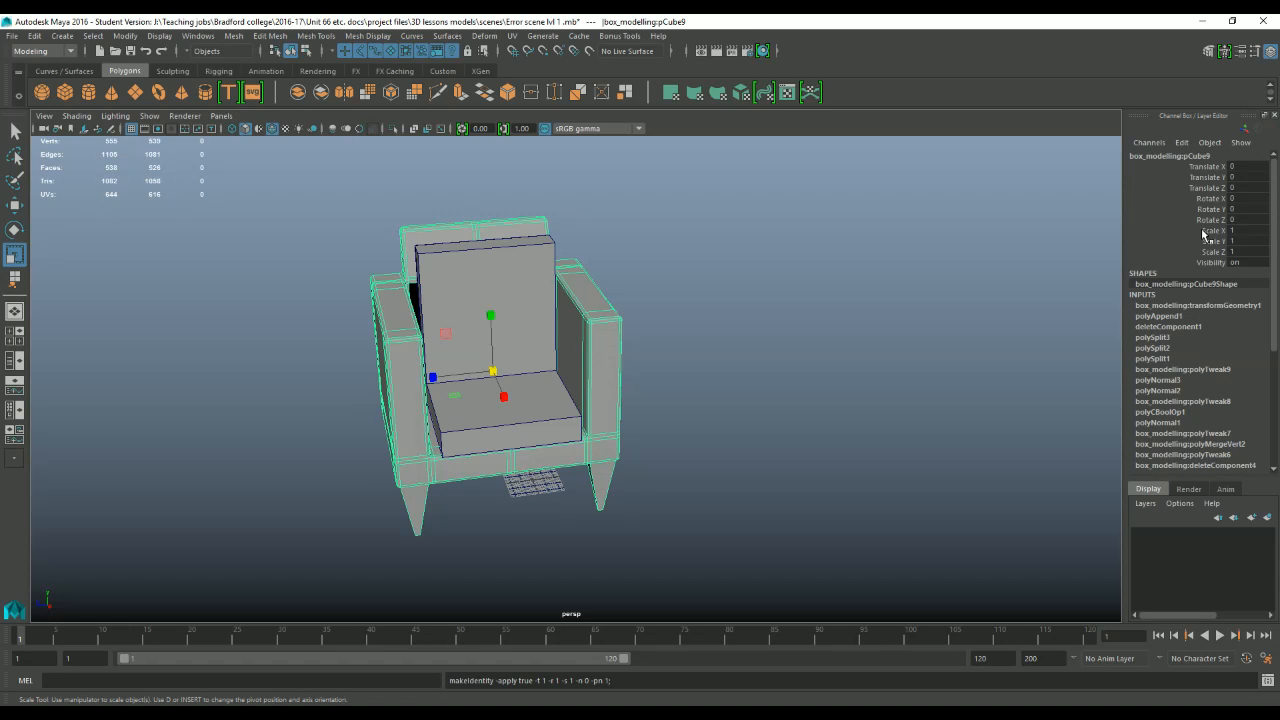
scroll(1163, 298, "down", 5)
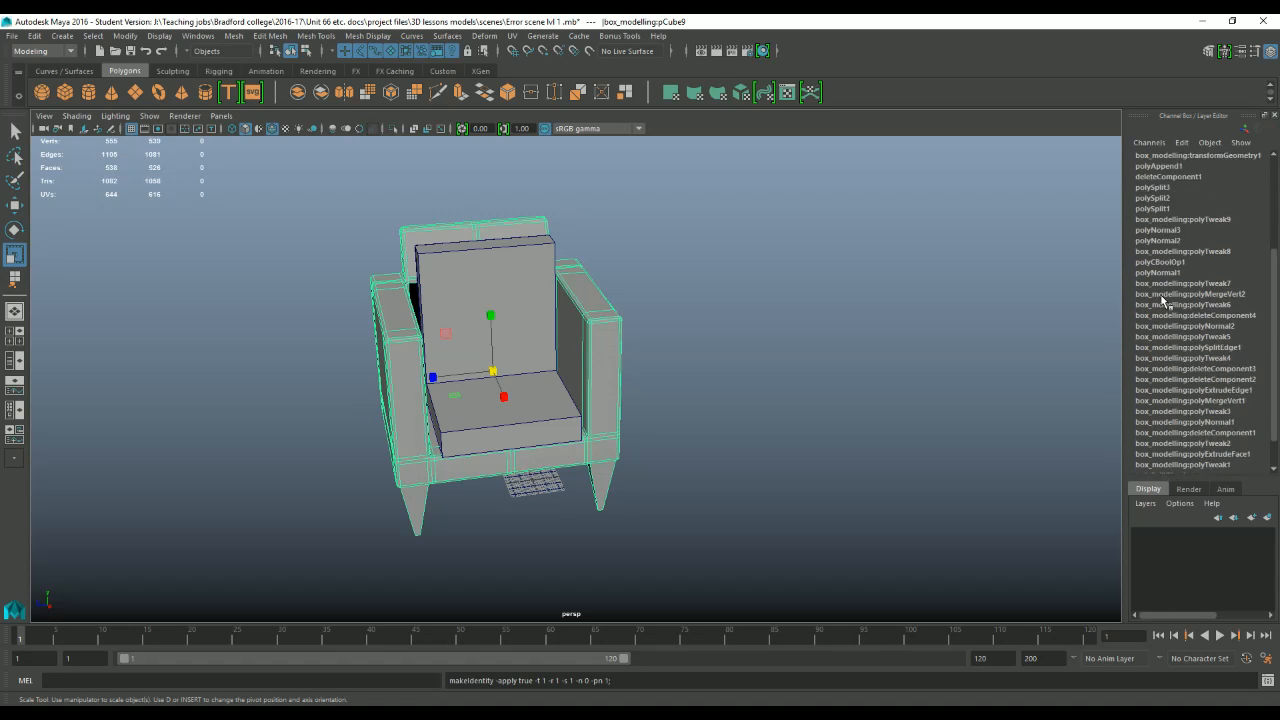
scroll(1165, 300, "down", 2)
scroll(1195, 400, "up", 6)
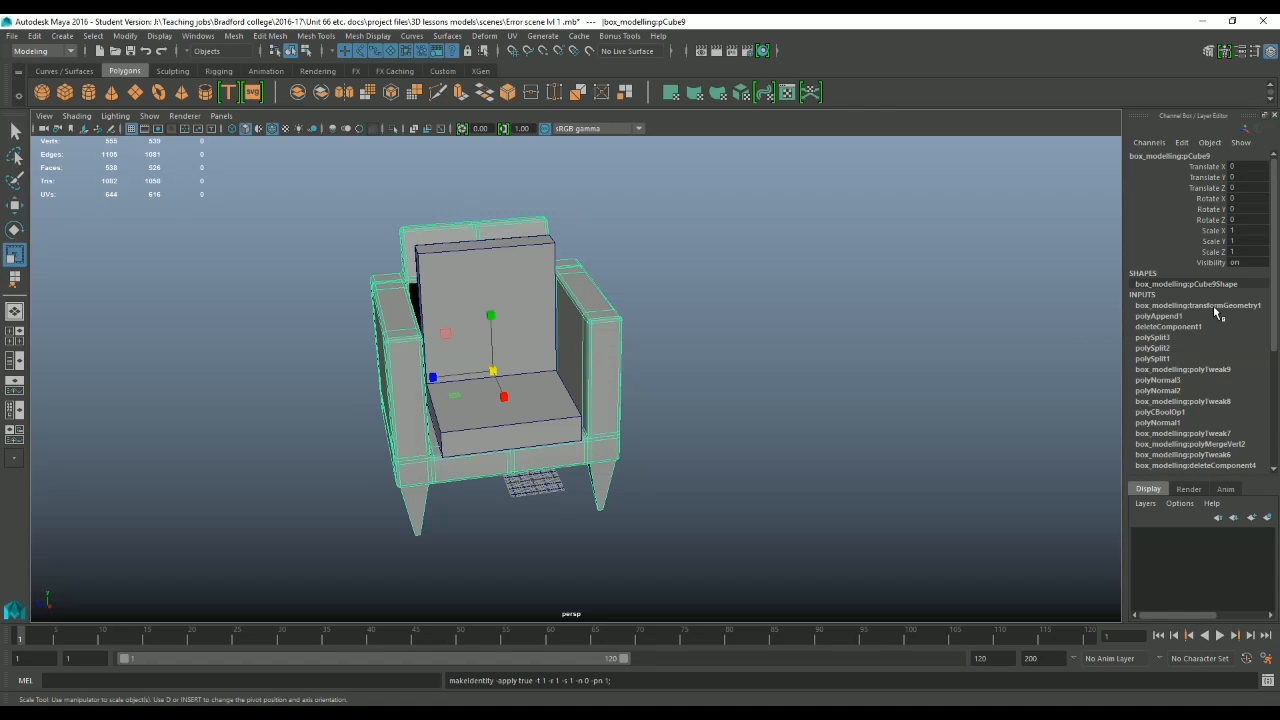
scroll(1165, 352, "down", 4)
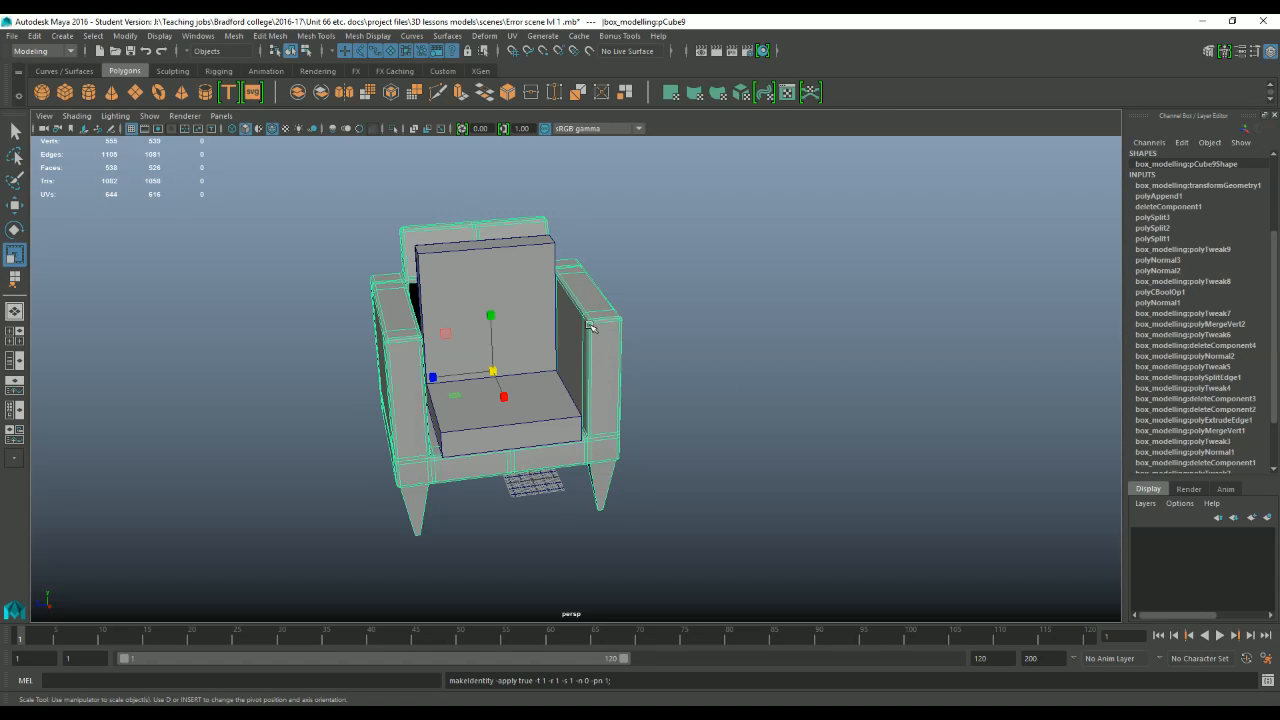
left_click(36, 36)
mouse_move(190, 193)
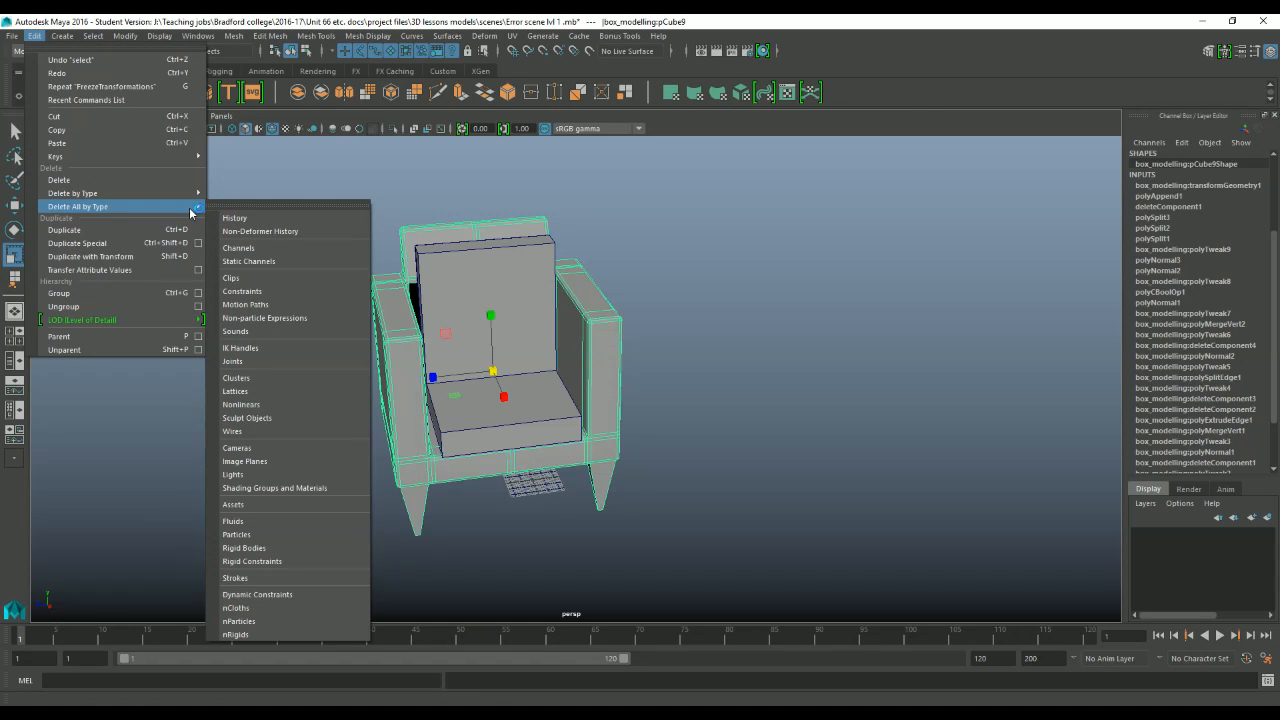
left_click(272, 210)
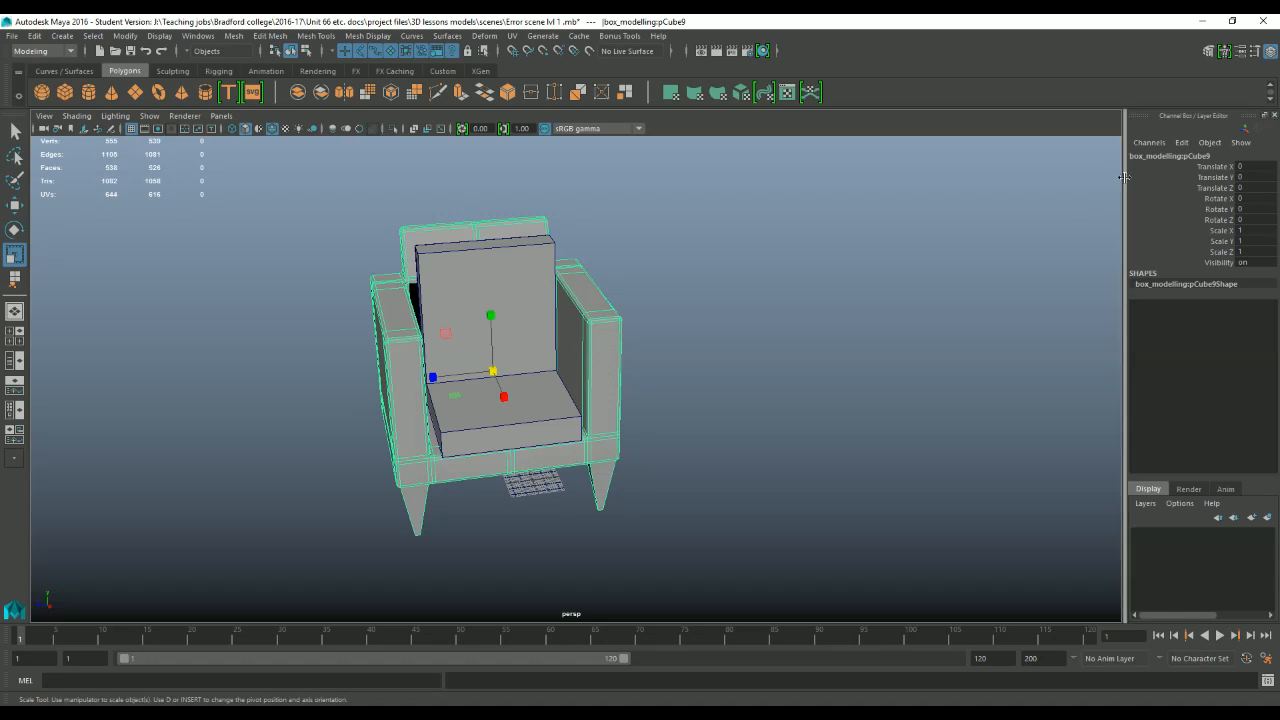
Rename the chair frame object to "chair", leave the name field and keep the frame selected.
left_click(1196, 156)
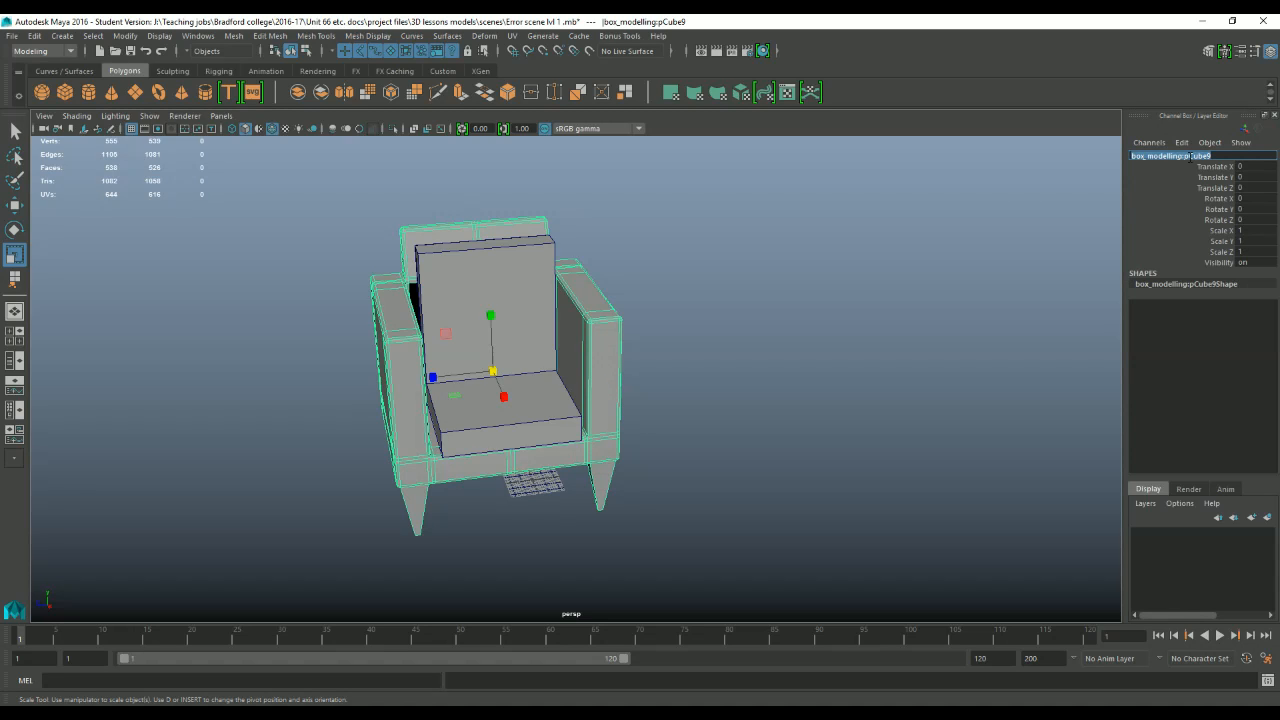
type("chair")
key("Return")
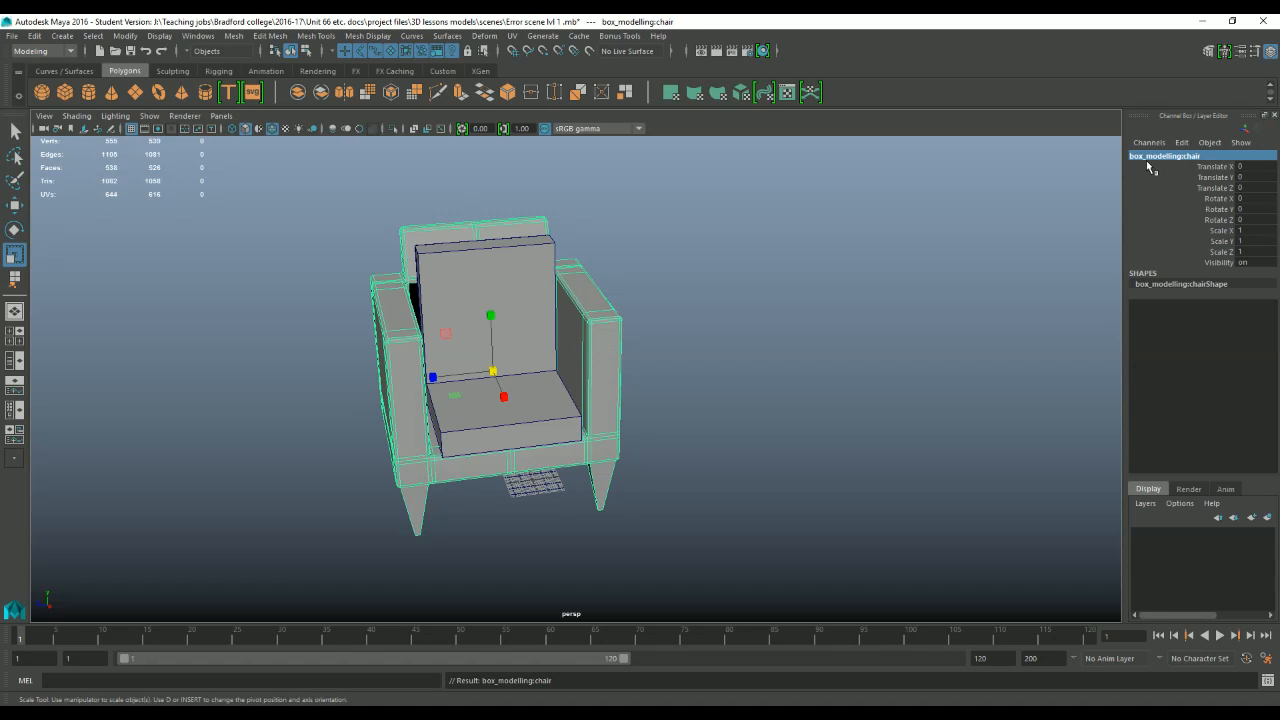
left_click(1200, 158)
left_click(1206, 157)
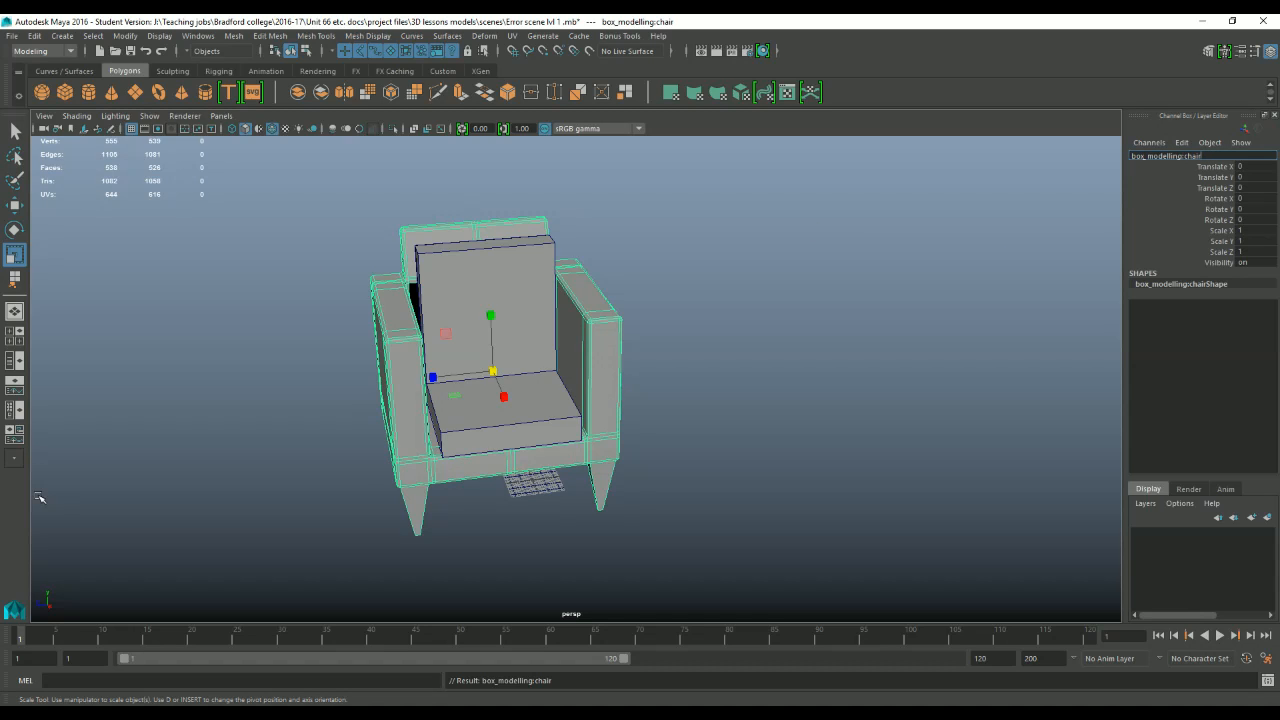
left_click_drag(1184, 156, 1109, 177)
left_click(752, 421)
left_click(593, 460)
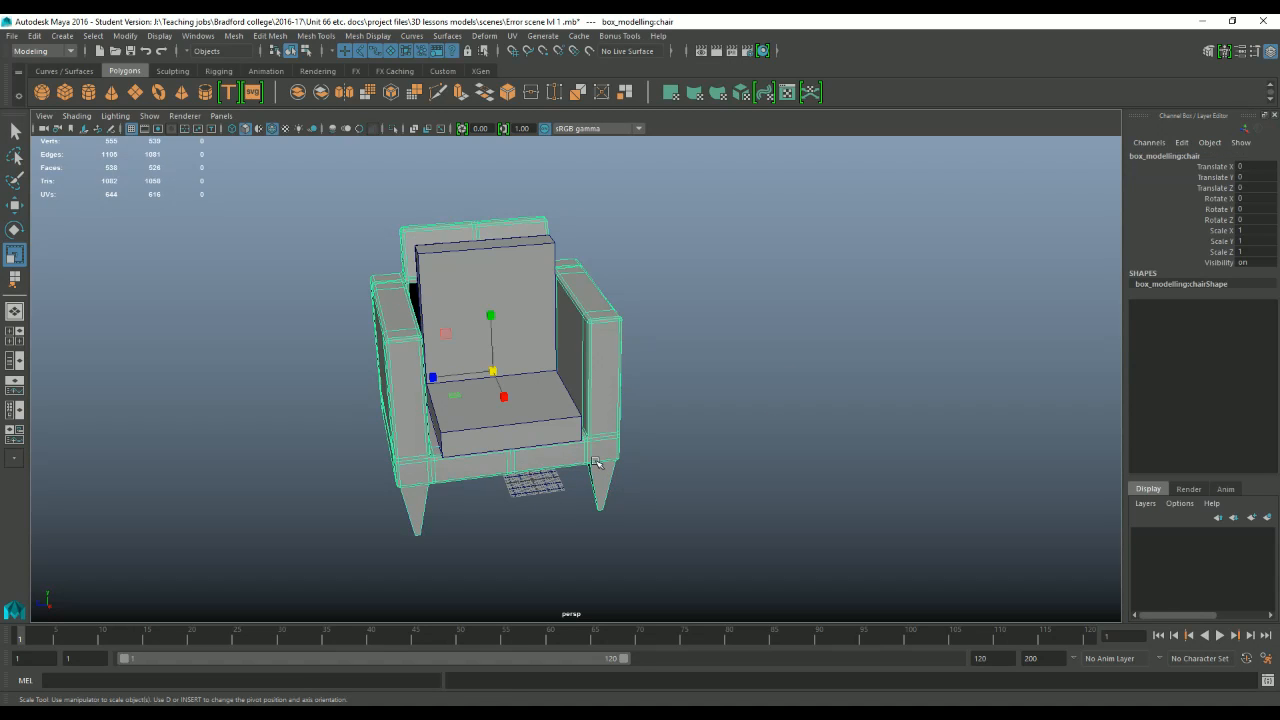